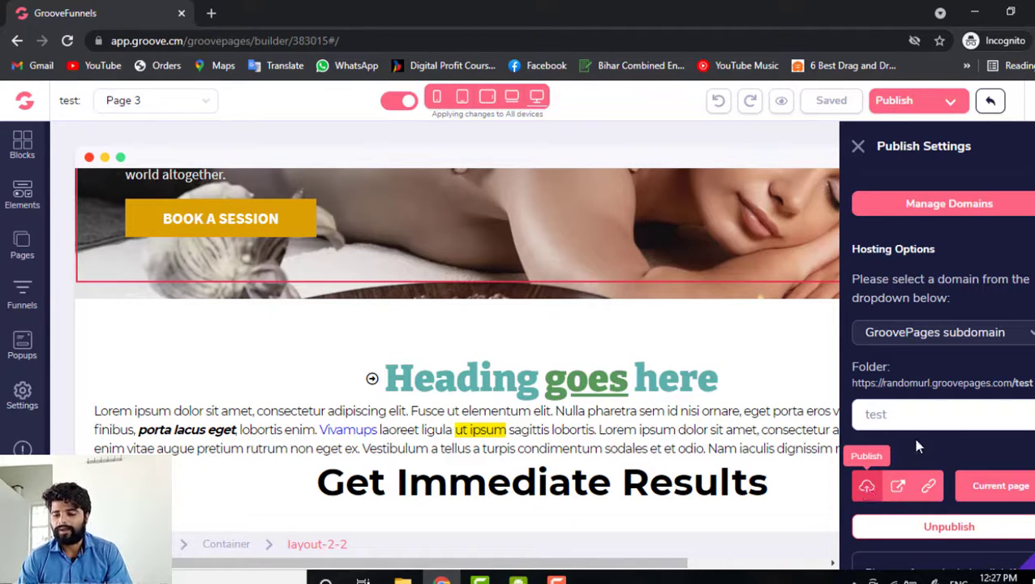
# - Open domain management from the publish settings and go to the Custom Domains management page
pyautogui.scroll(-1, 948, 444)
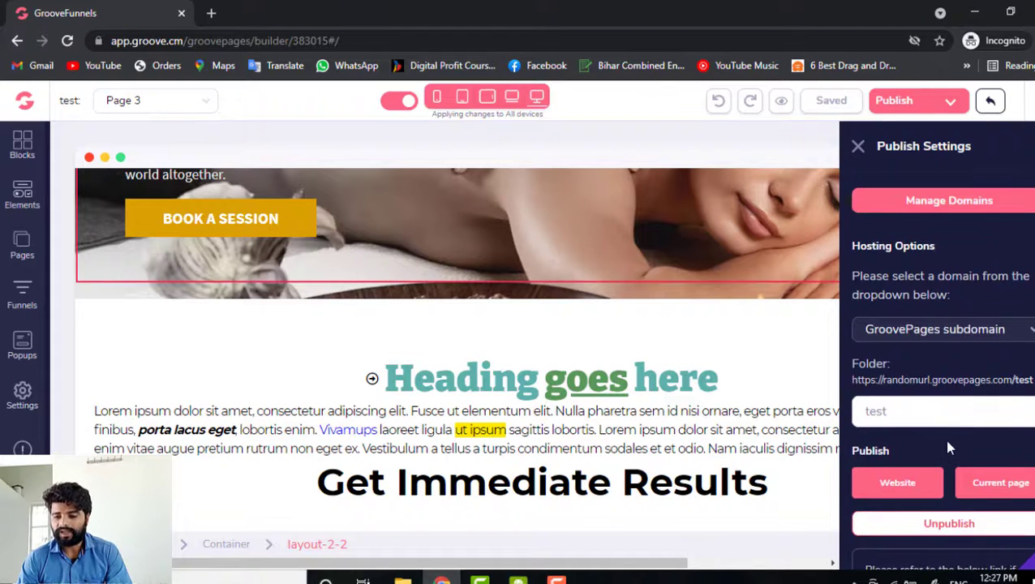
pyautogui.click(960, 205)
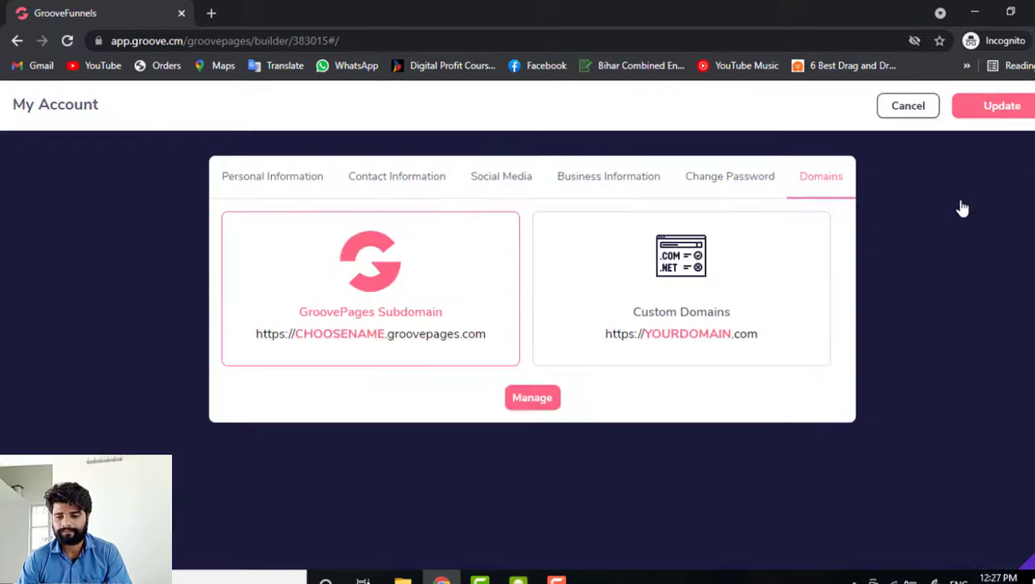
pyautogui.click(719, 318)
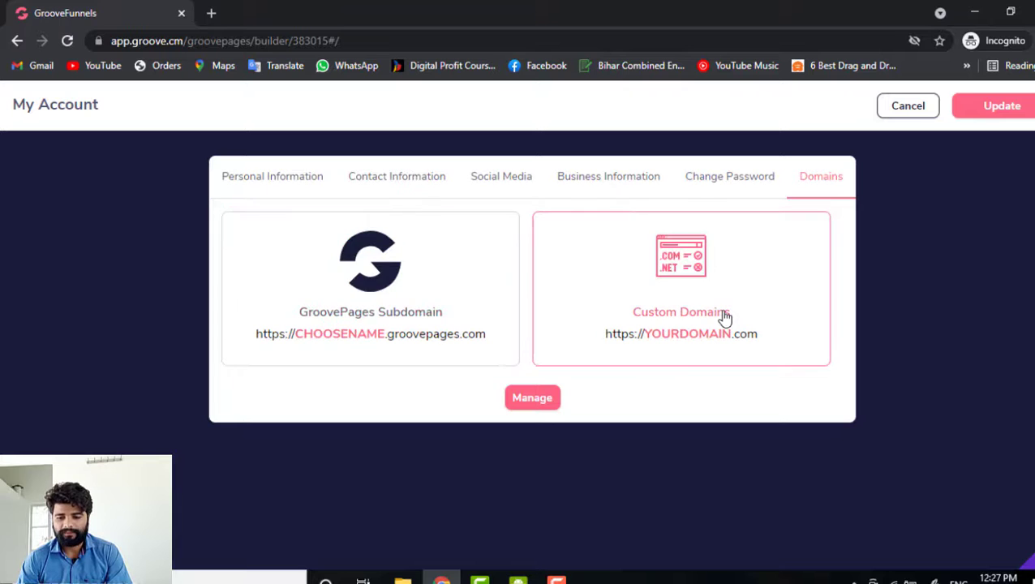
pyautogui.click(525, 402)
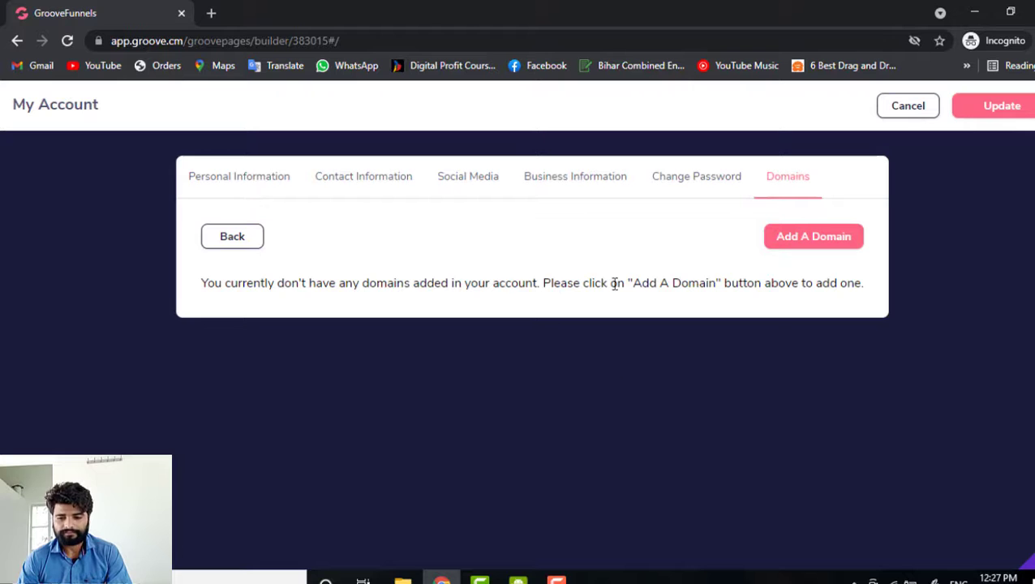
# - Add critiqreview.com as a custom domain using the recommended Full Domain Setup, continuing to the DNS records stage
pyautogui.click(790, 252)
pyautogui.scroll(-2, 511, 494)
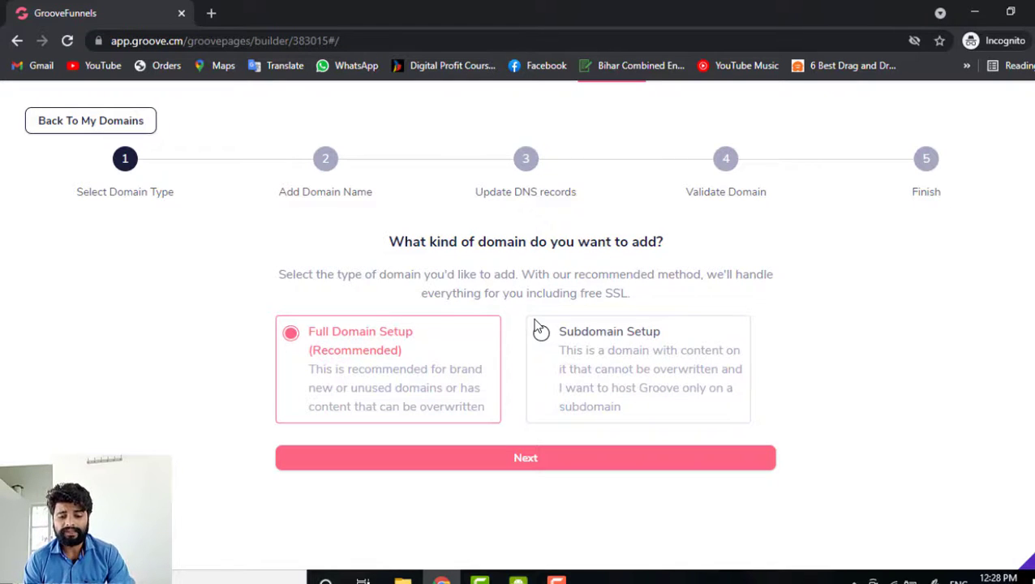
pyautogui.click(398, 462)
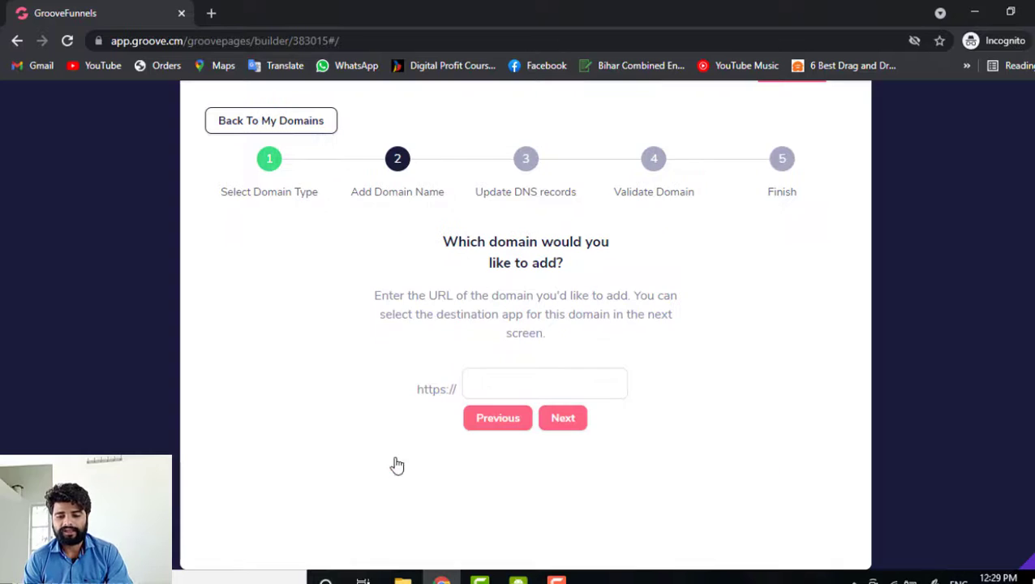
pyautogui.click(482, 376)
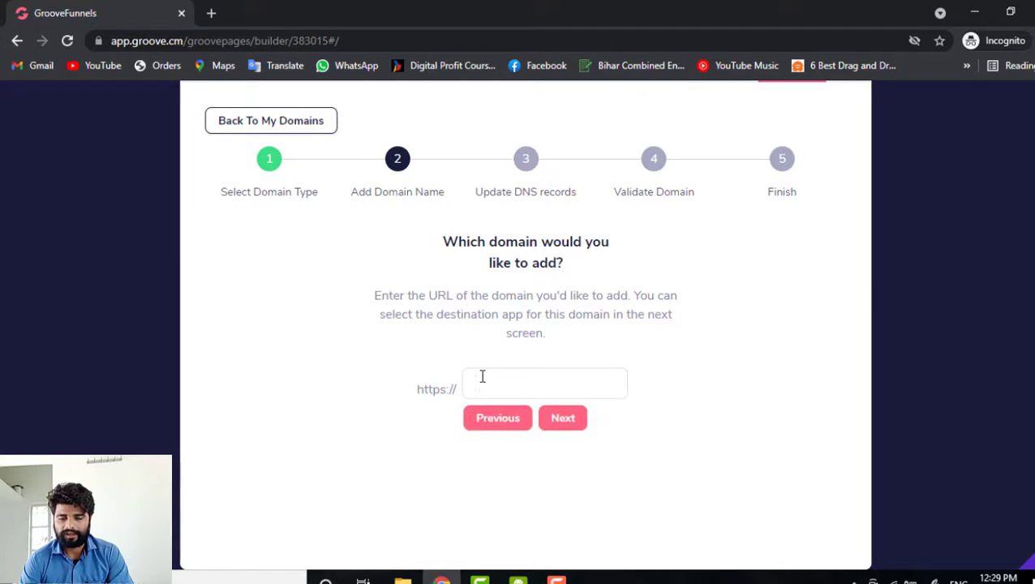
pyautogui.write('critiqreview.com')
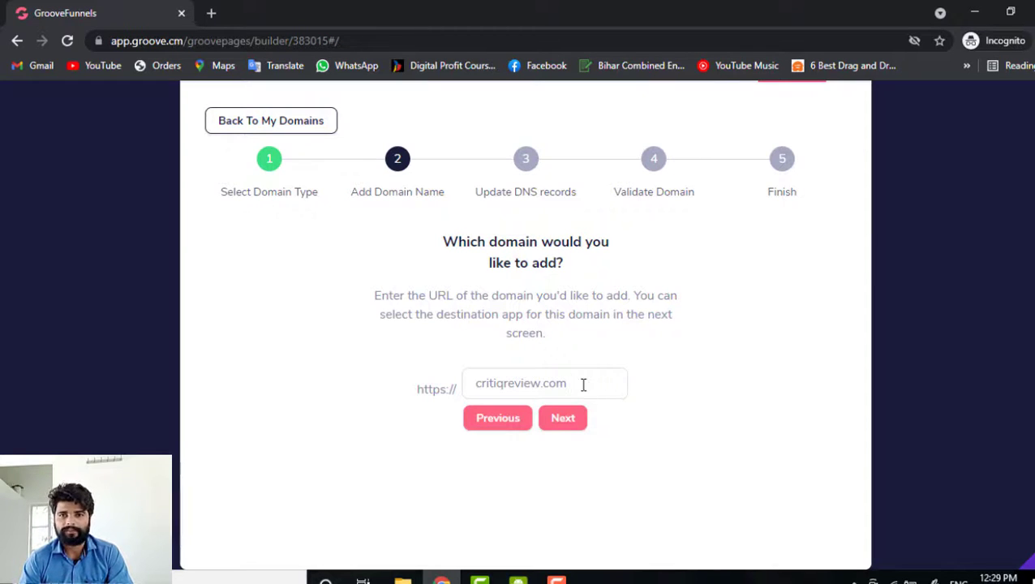
pyautogui.click(562, 421)
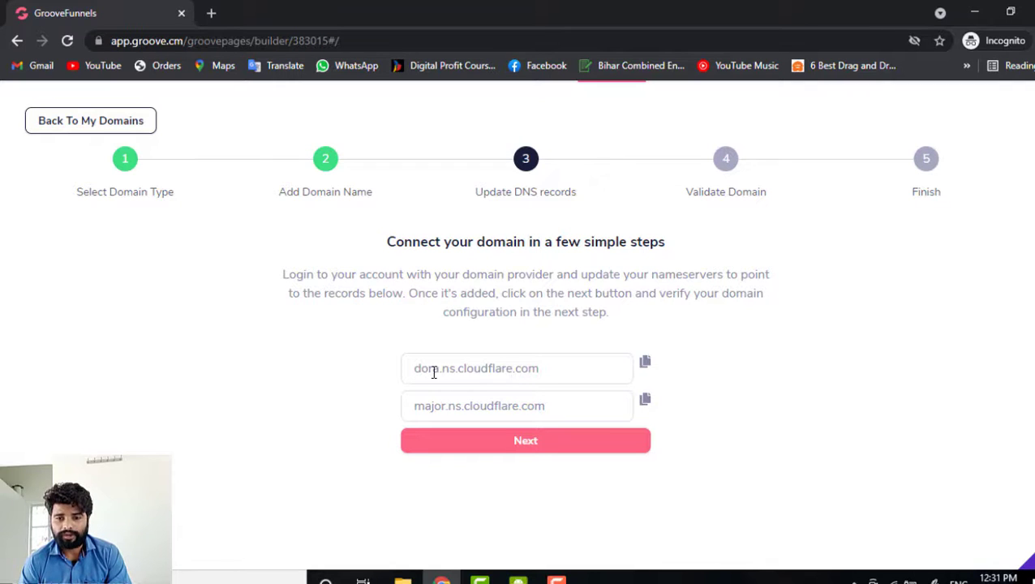
# - Review the two Cloudflare nameserver records for the domain and open an extra browser tab for the domain provider
pyautogui.doubleClick(544, 369)
pyautogui.moveTo(543, 368); pyautogui.dragTo(450, 376)
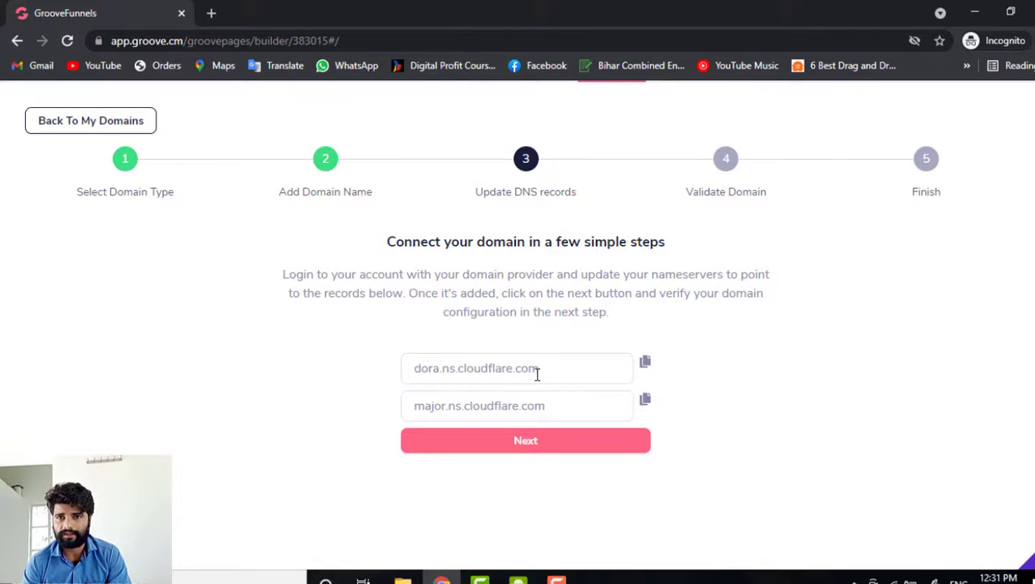
pyautogui.click(211, 13)
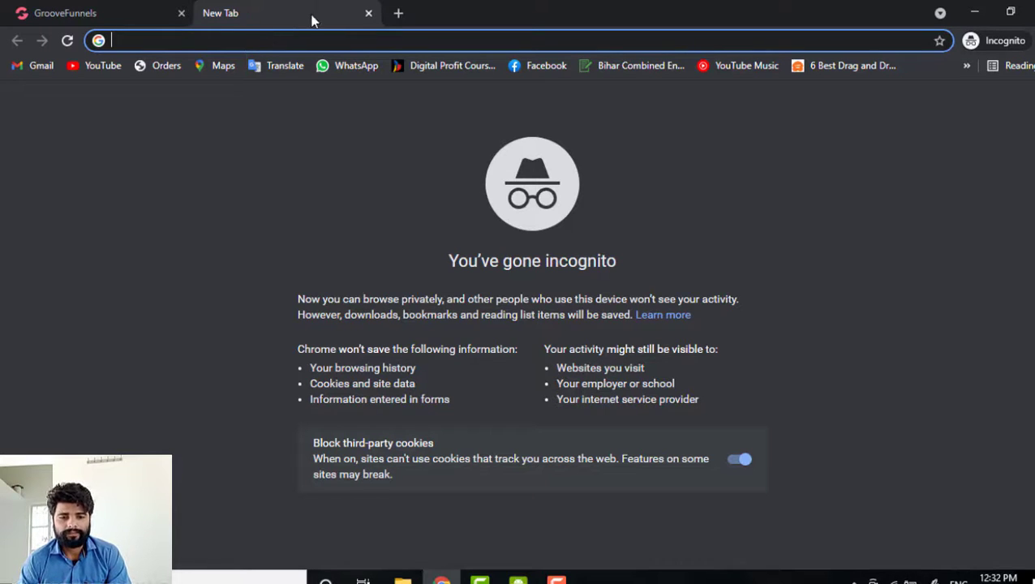
pyautogui.click(369, 14)
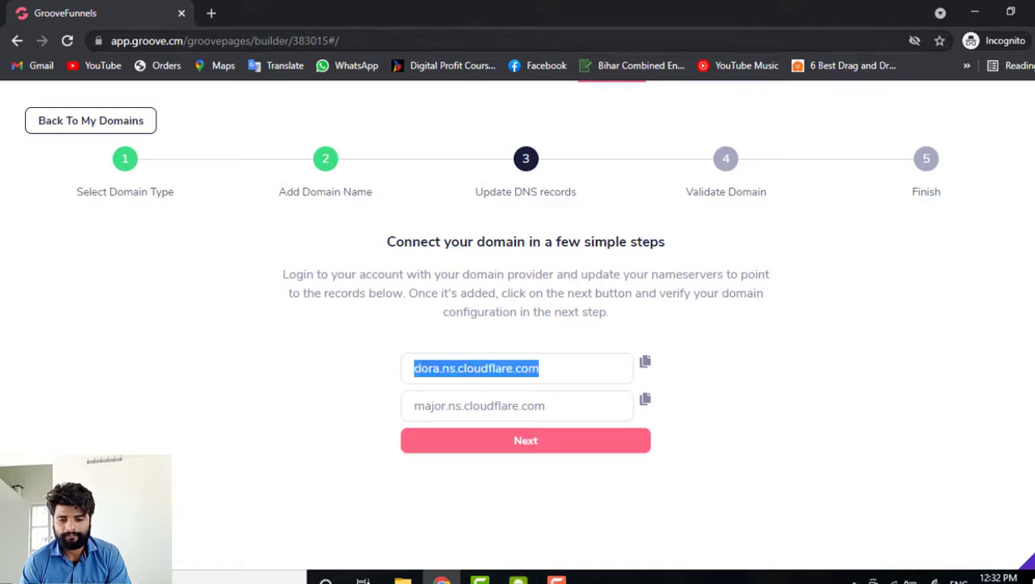
pyautogui.click(211, 13)
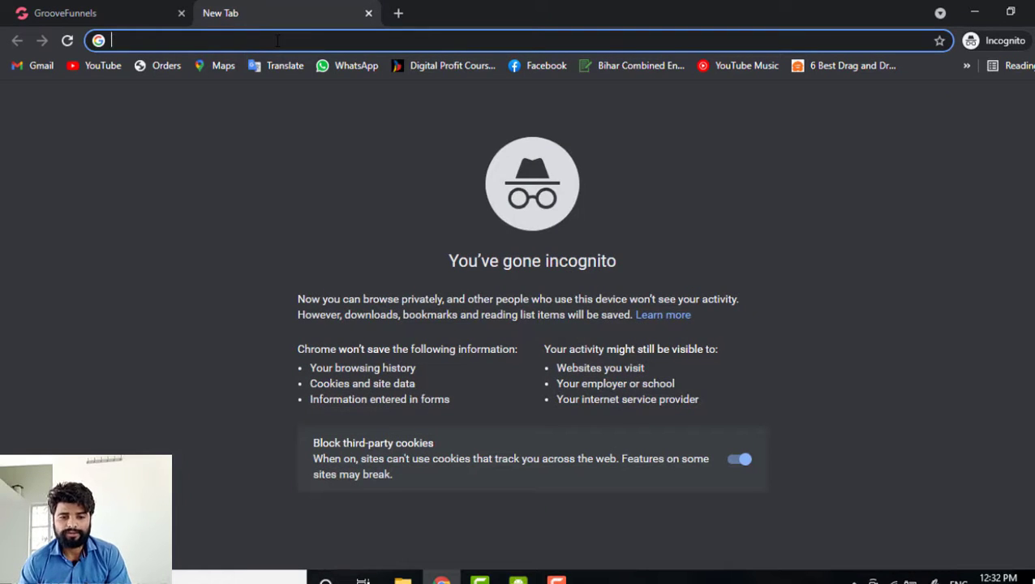
pyautogui.click(123, 9)
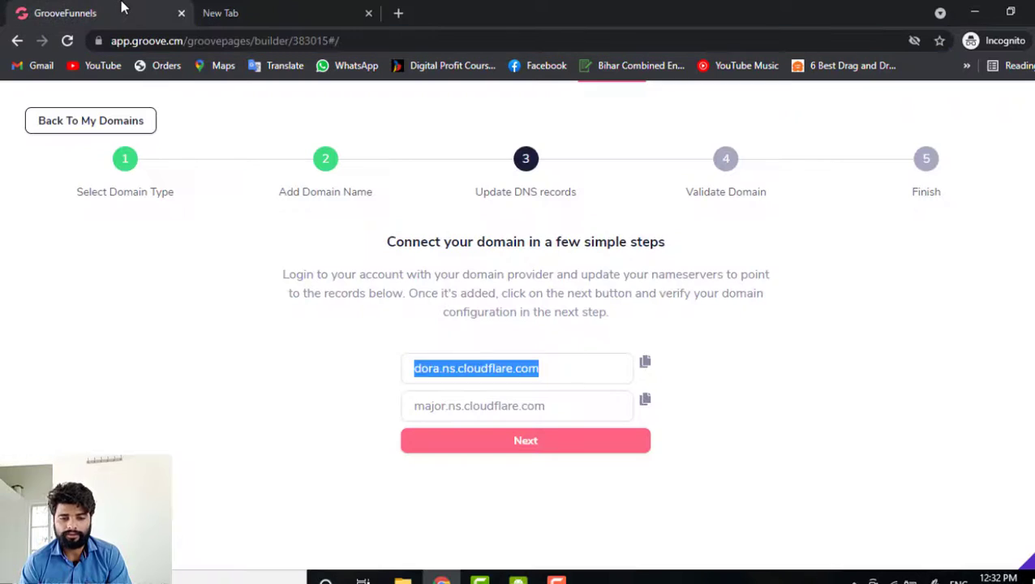
pyautogui.click(568, 376)
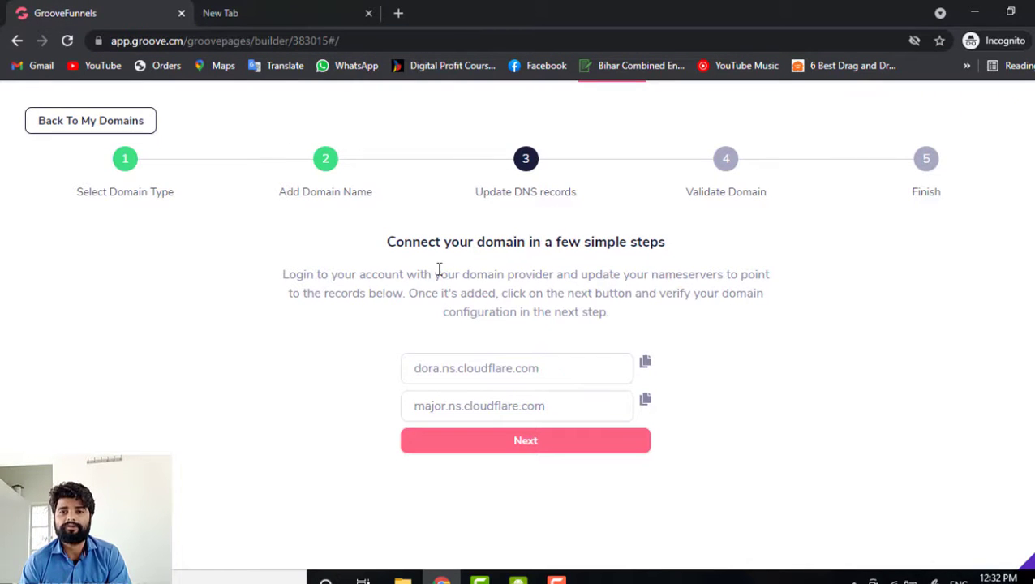
# - Switch to the Bluehost portal and examine the Name Servers section for critiqreview.com
pyautogui.click(285, 10)
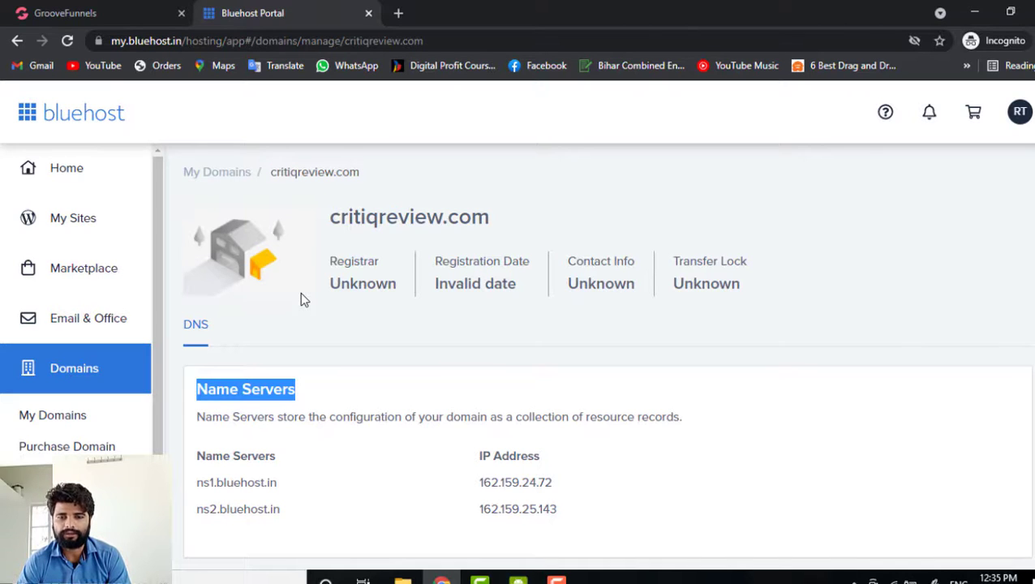
pyautogui.scroll(-3, 300, 298)
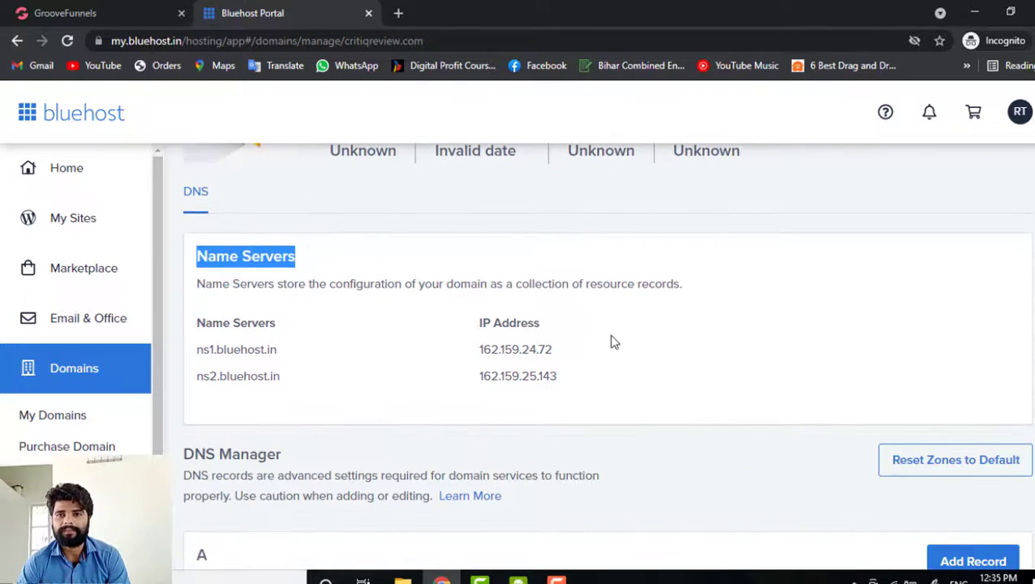
pyautogui.click(614, 342)
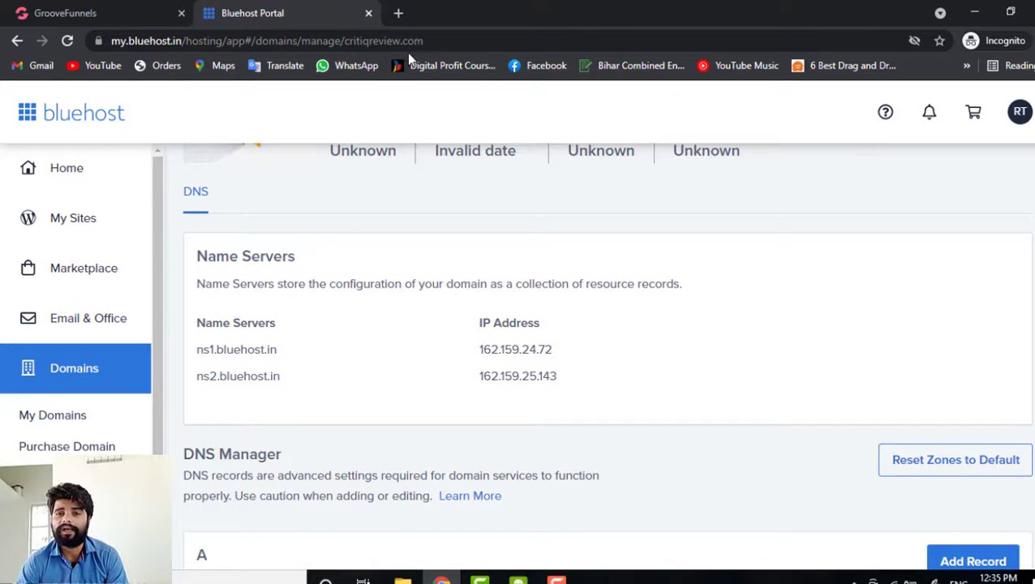
# - Open godaddy.com in a new browser tab
pyautogui.click(398, 13)
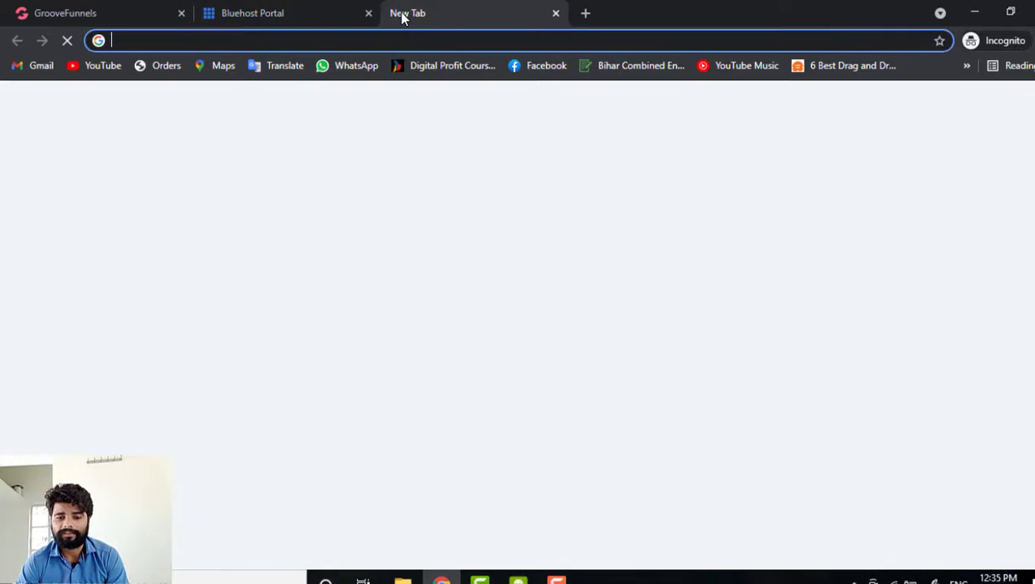
pyautogui.write('god')
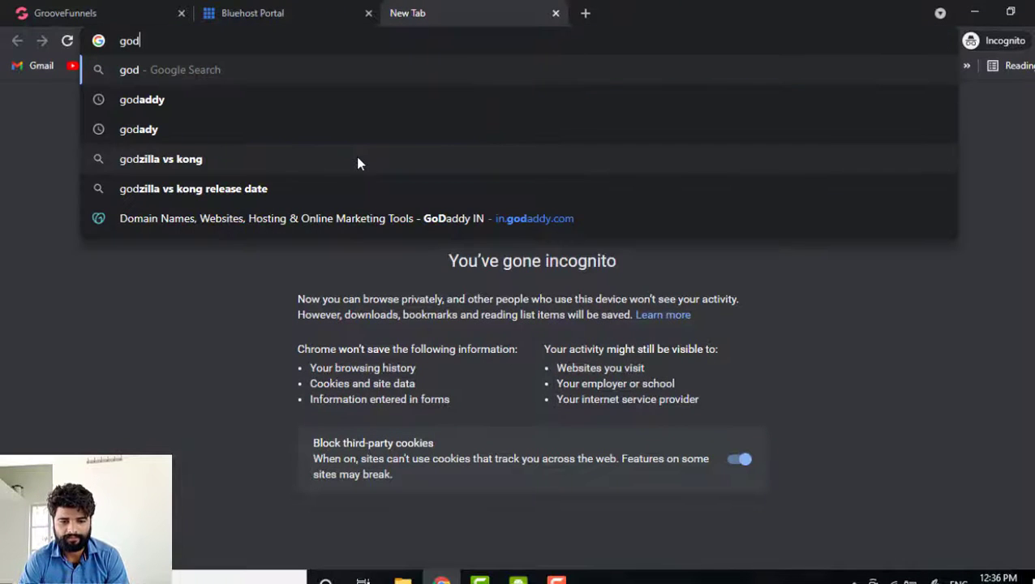
pyautogui.write('daddy.co')
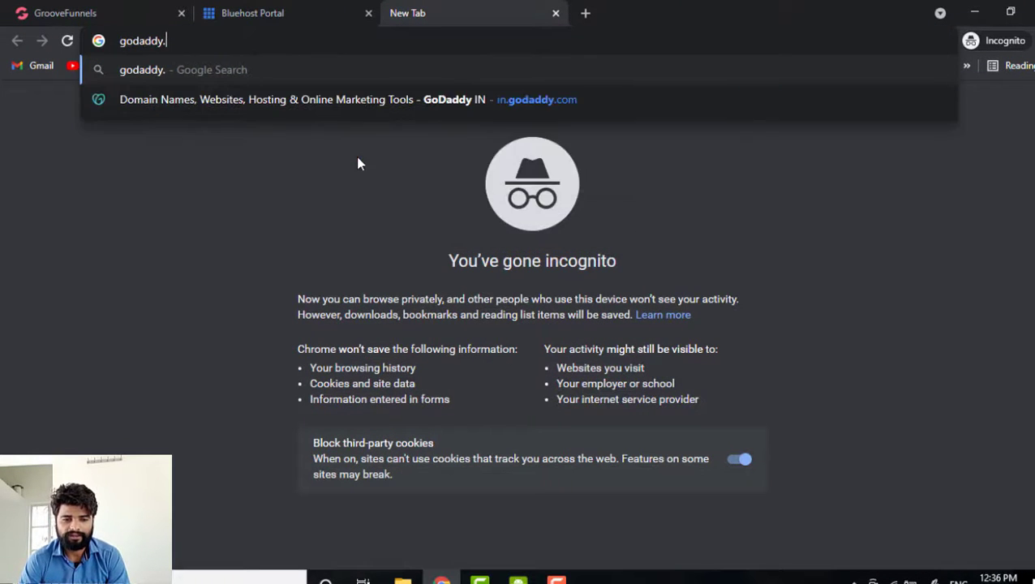
pyautogui.write('m')
pyautogui.press('Return')
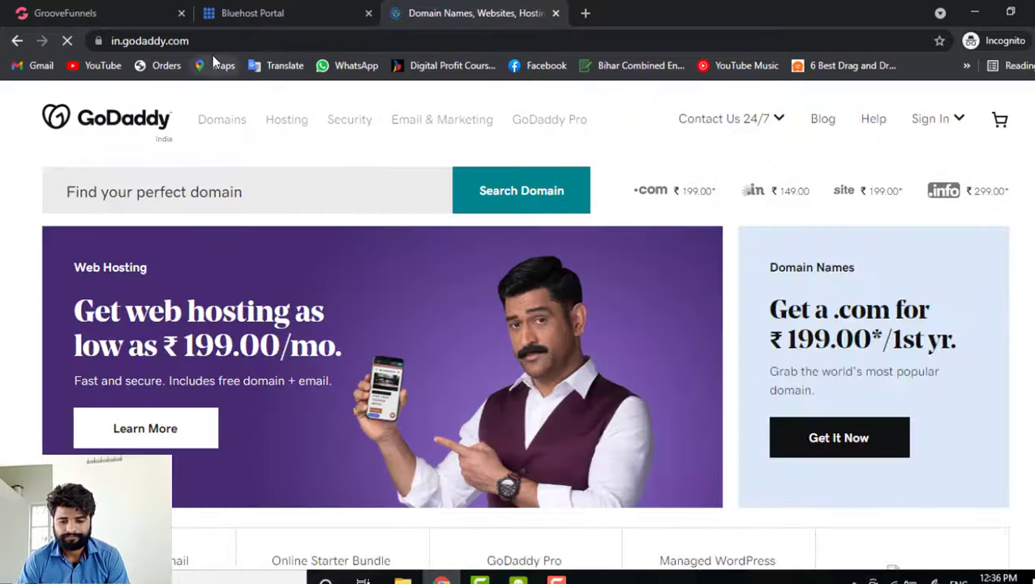
pyautogui.scroll(-1, 511, 293)
pyautogui.scroll(1, 511, 294)
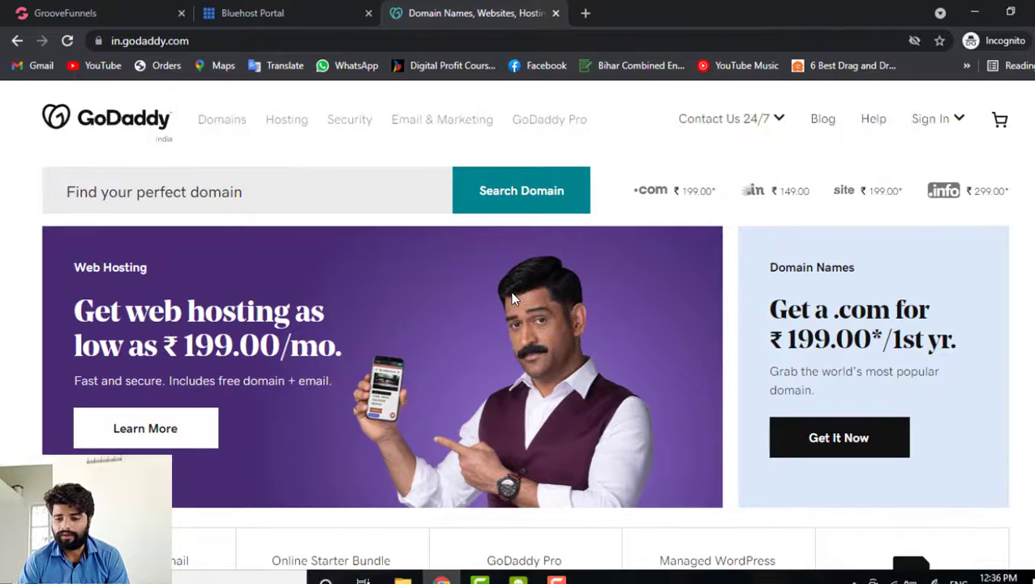
# - Sign in to GoDaddy as a registered user by entering the account password
pyautogui.click(937, 126)
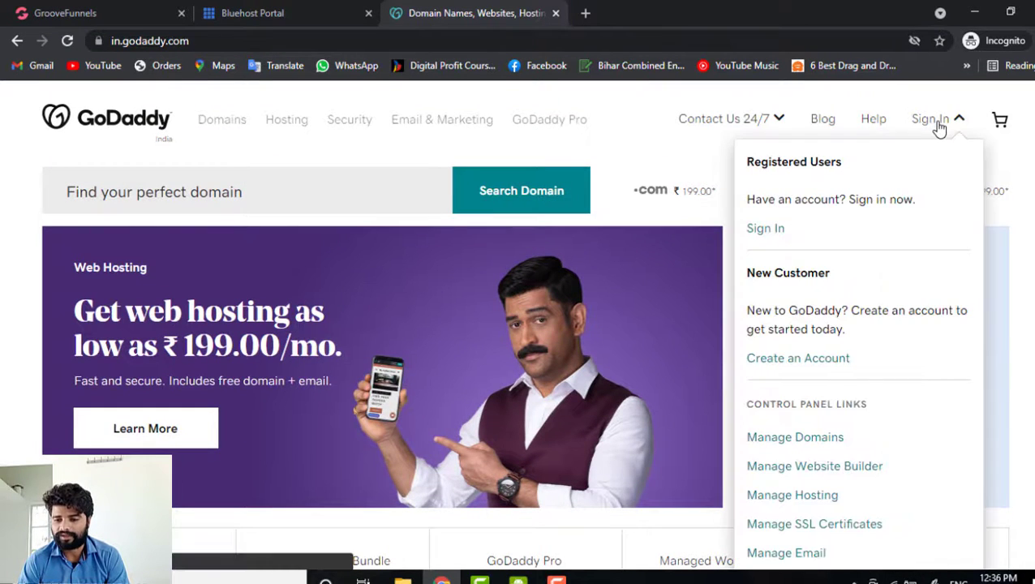
pyautogui.click(765, 231)
pyautogui.write('•••••')
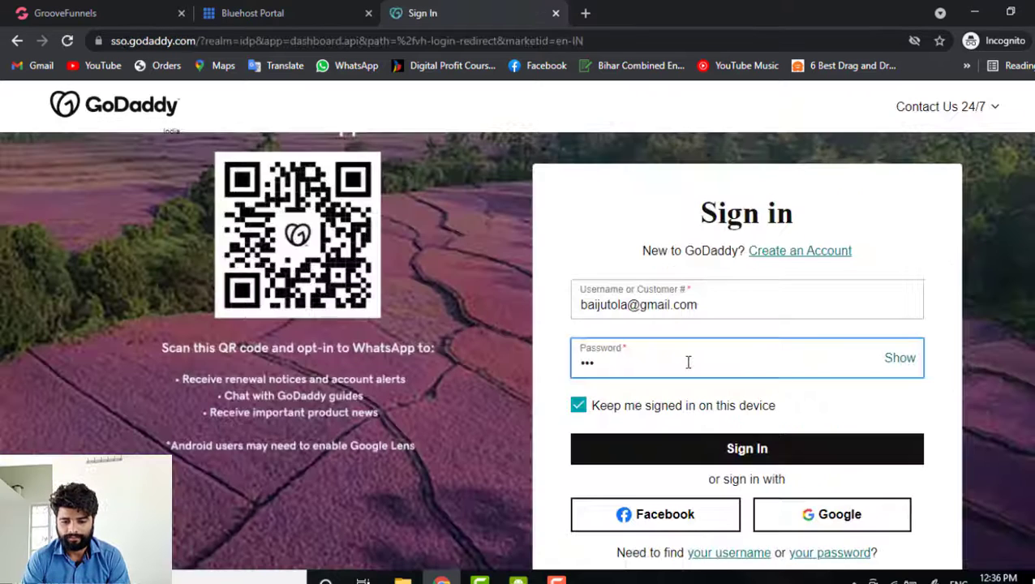
pyautogui.write('••••')
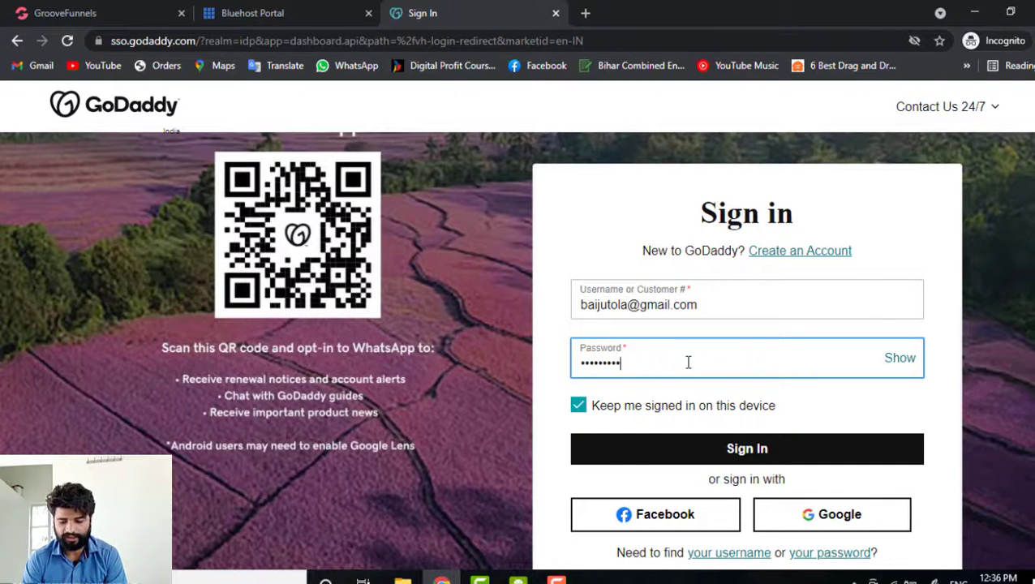
pyautogui.click(713, 461)
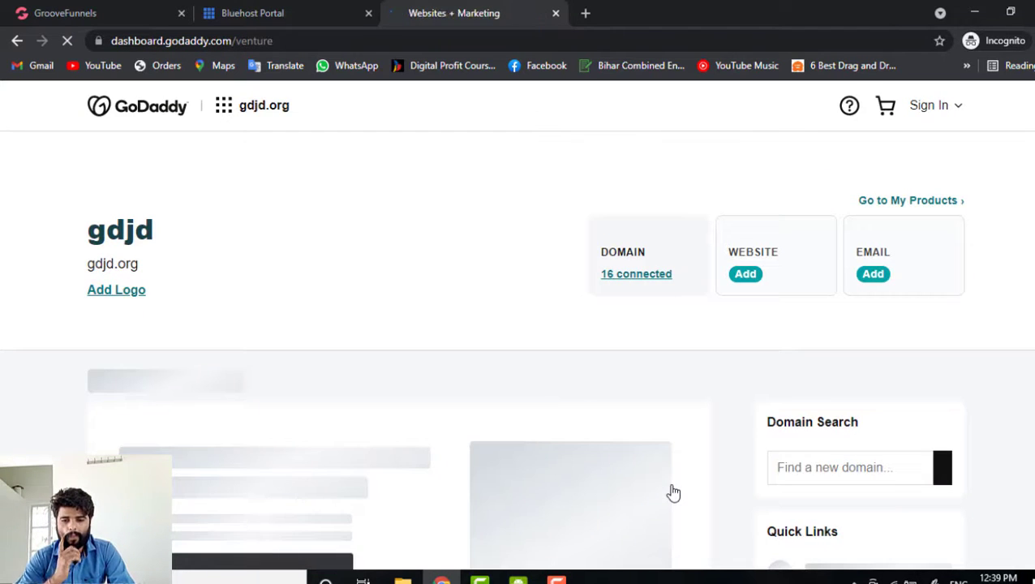
pyautogui.click(726, 454)
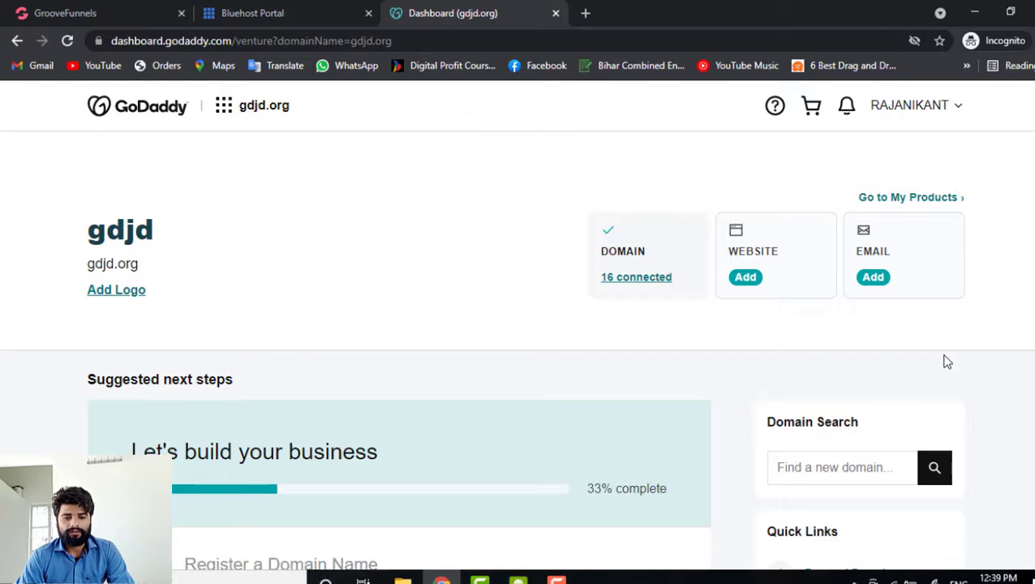
# - Go from the GoDaddy dashboard to the account's My Products page
pyautogui.scroll(-1, 388, 308)
pyautogui.scroll(1, 388, 308)
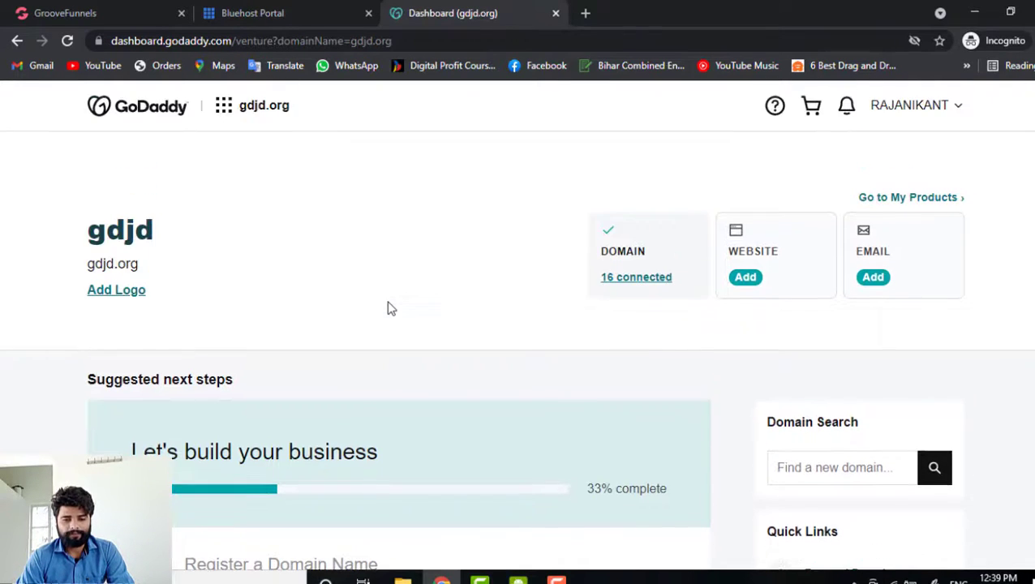
pyautogui.scroll(-10, 323, 395)
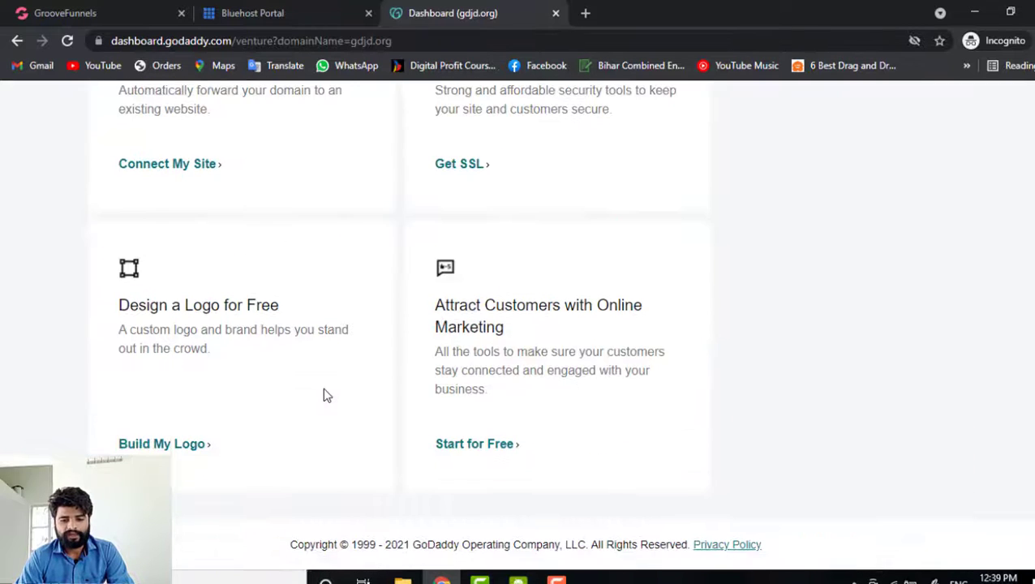
pyautogui.scroll(4, 323, 395)
pyautogui.scroll(6, 323, 395)
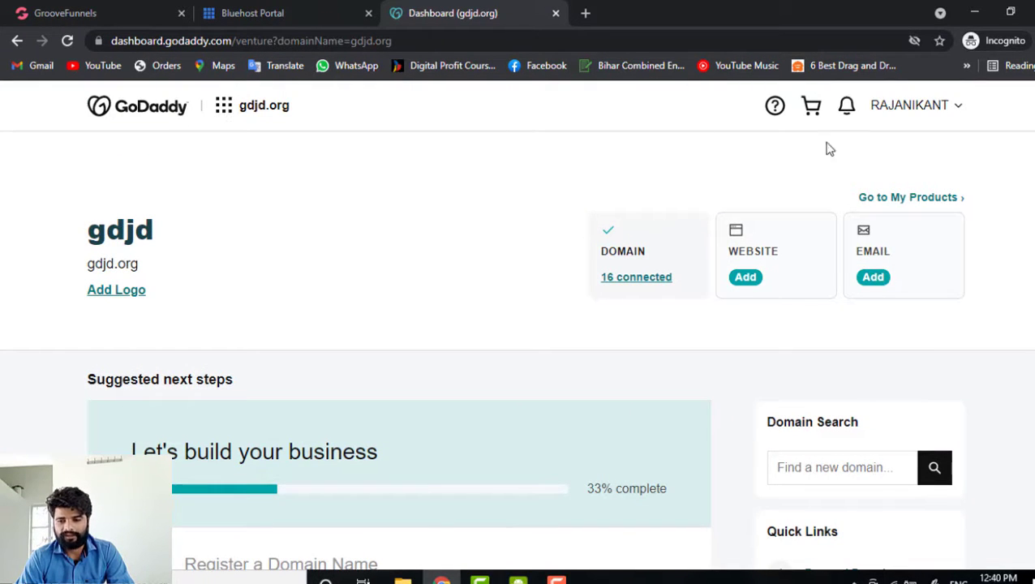
pyautogui.click(943, 106)
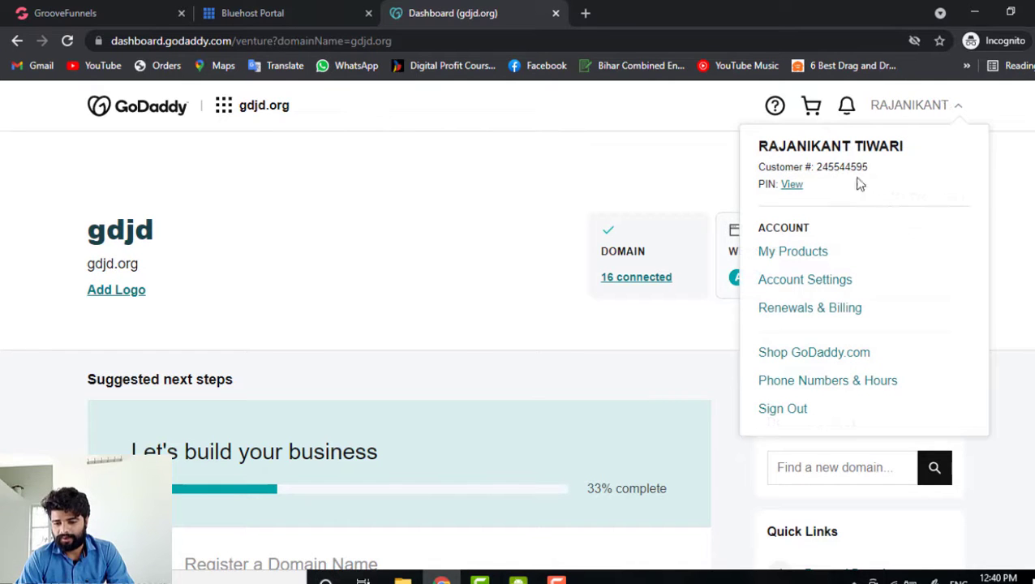
pyautogui.click(799, 258)
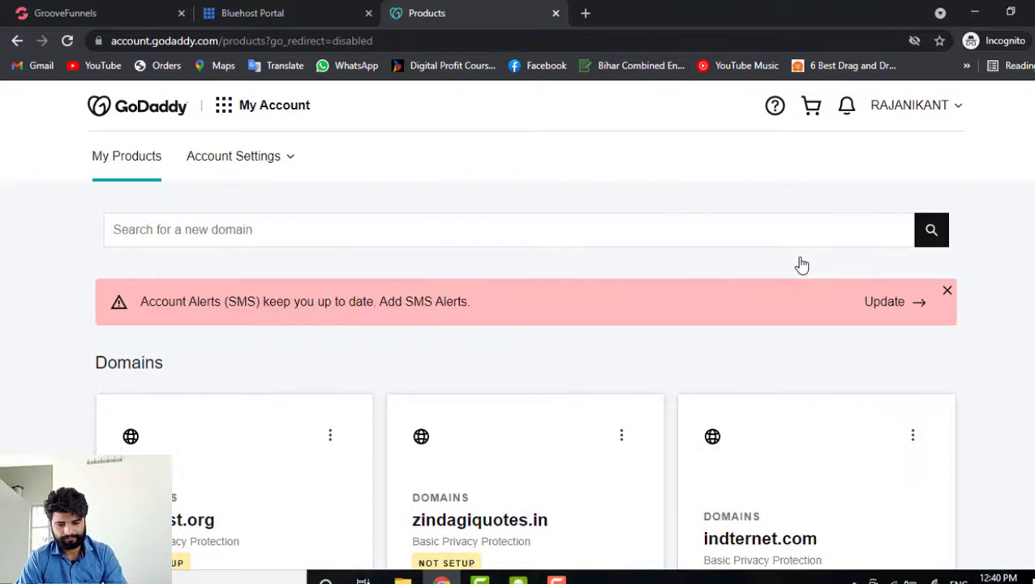
# - Look through the account's full domain list, including the additional domains, for critiqreview.com
pyautogui.scroll(-3, 594, 453)
pyautogui.scroll(-5, 596, 453)
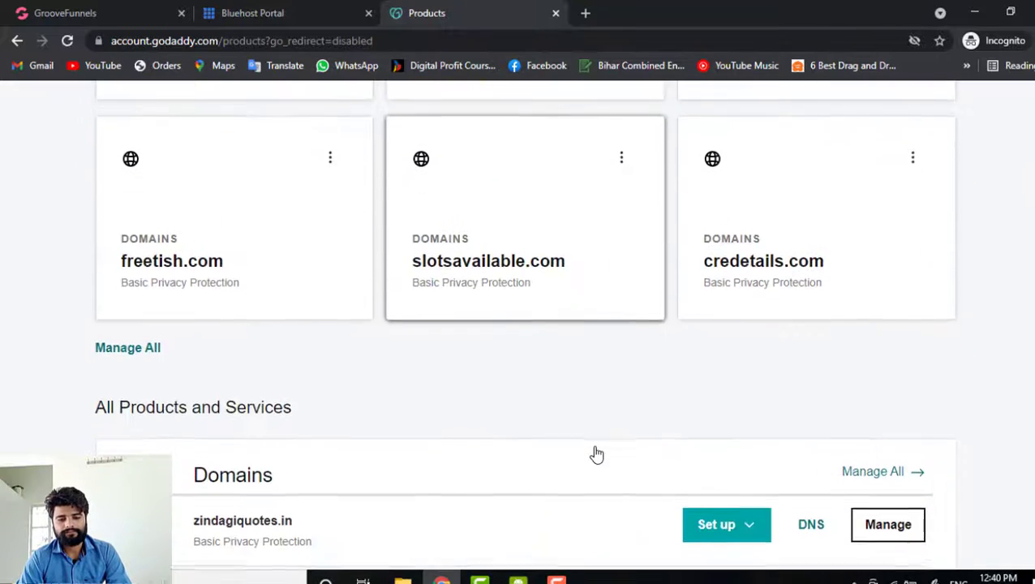
pyautogui.scroll(-5, 596, 452)
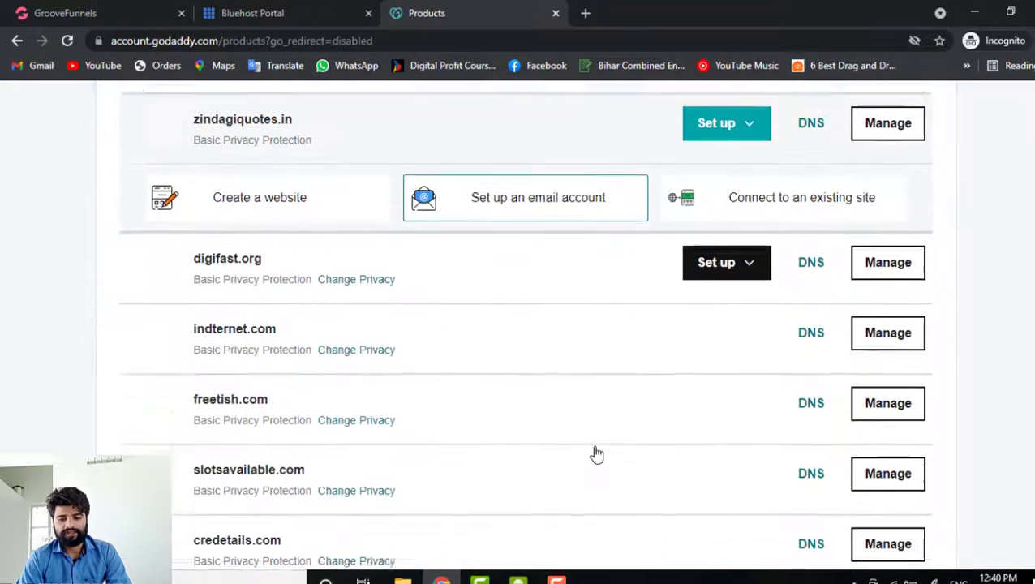
pyautogui.scroll(1, 596, 452)
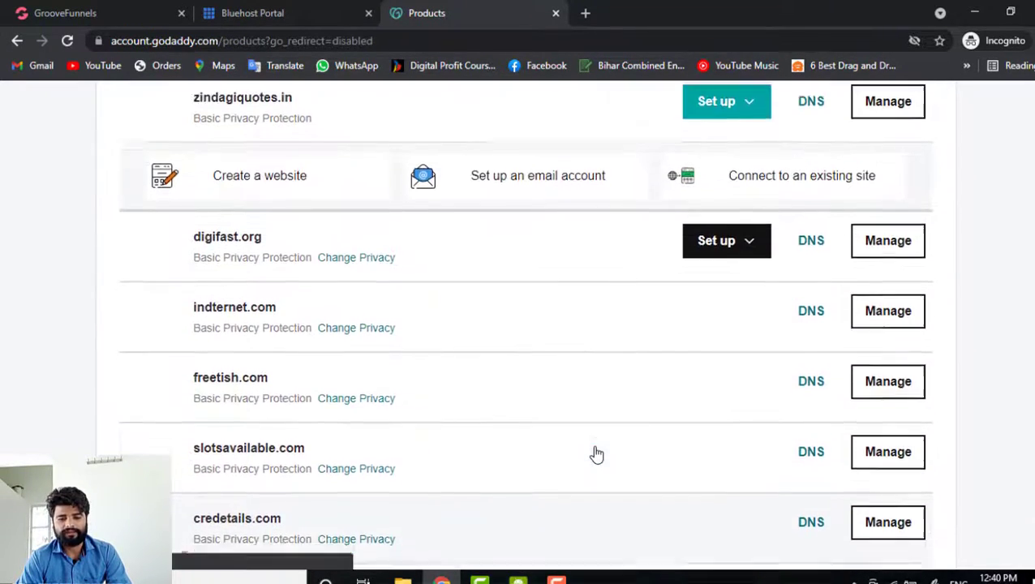
pyautogui.scroll(-2, 596, 454)
pyautogui.scroll(-1, 596, 454)
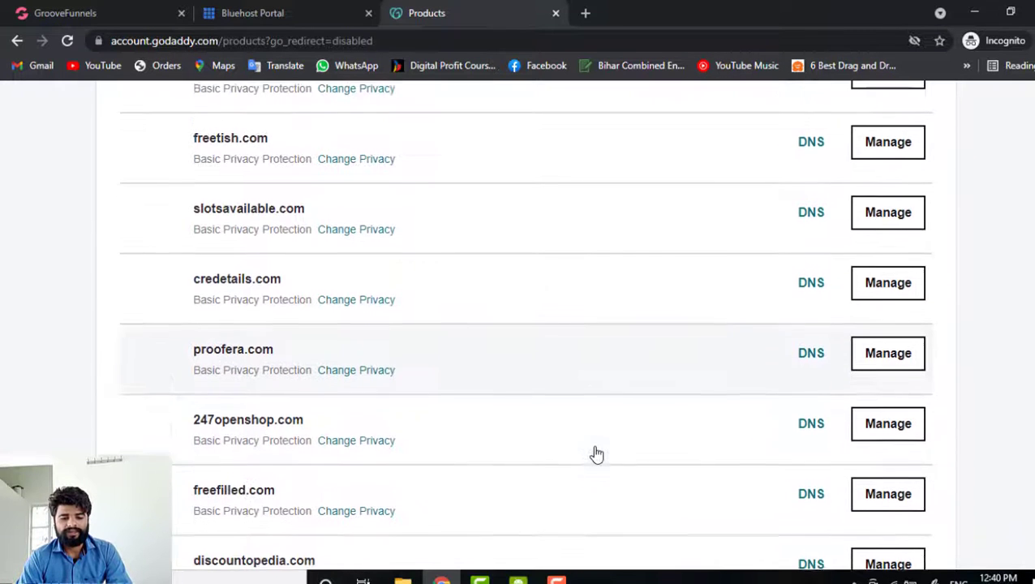
pyautogui.scroll(-1, 596, 454)
pyautogui.scroll(-2, 596, 454)
pyautogui.scroll(4, 596, 454)
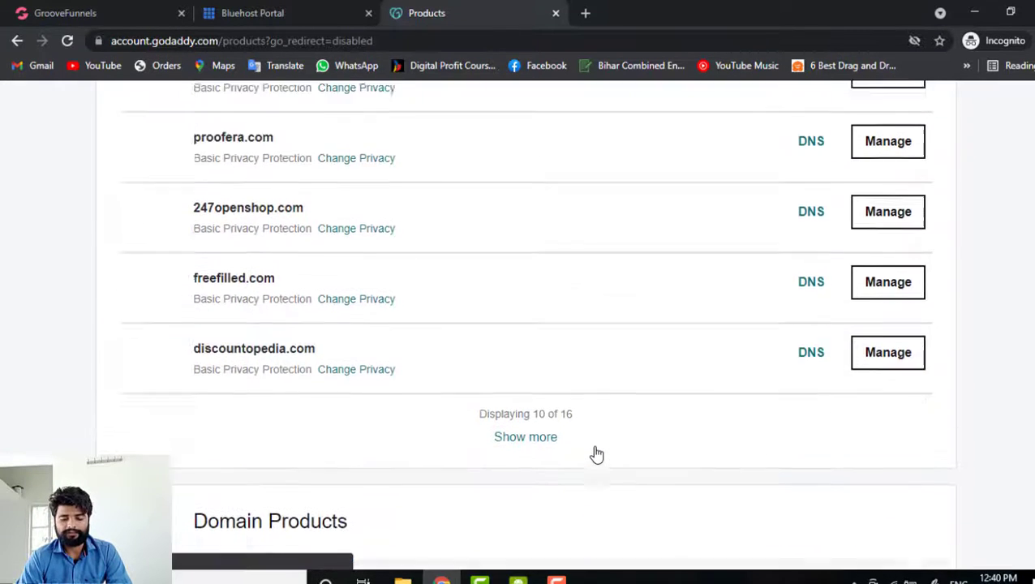
pyautogui.scroll(-5, 596, 454)
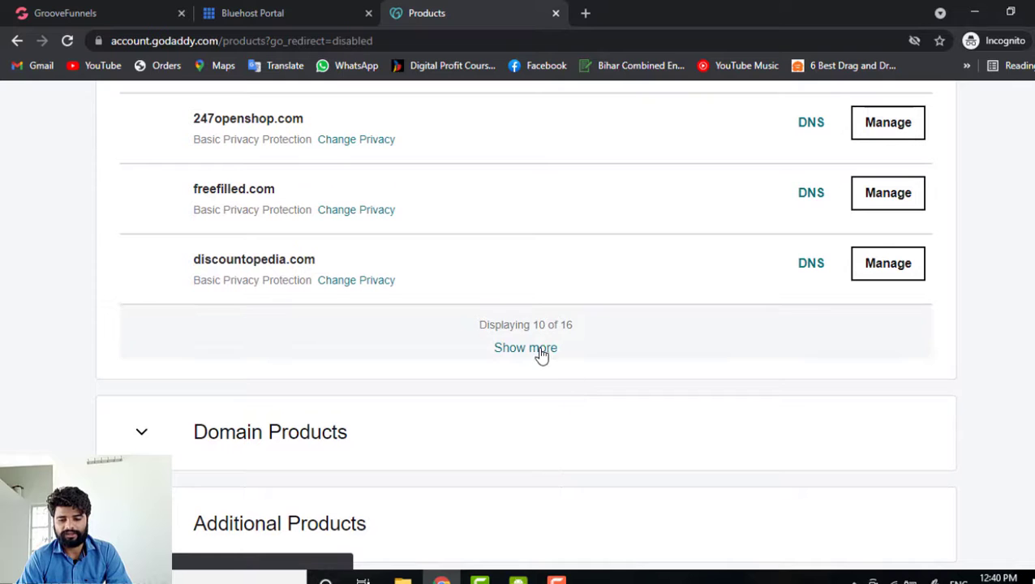
pyautogui.click(539, 353)
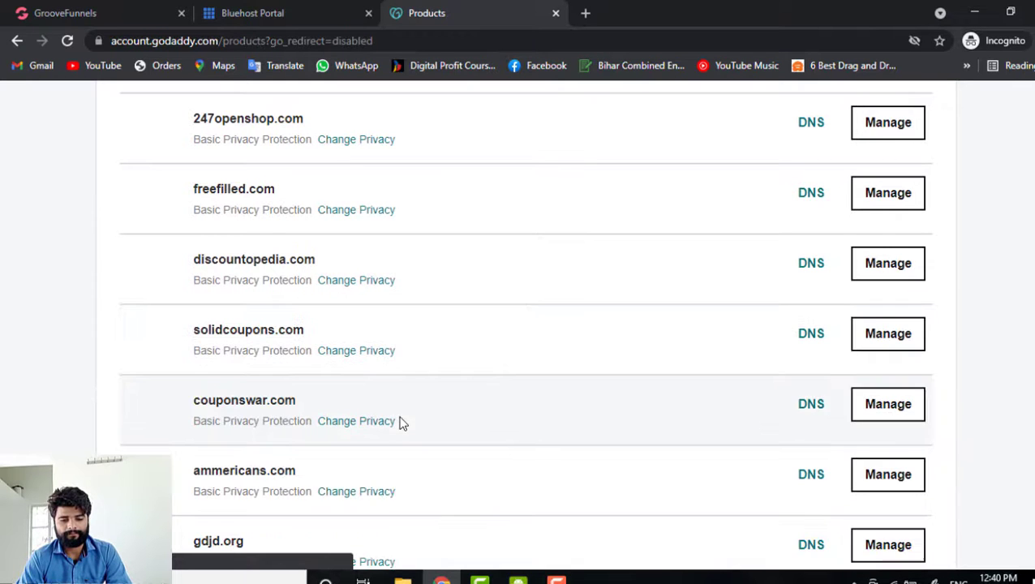
pyautogui.scroll(-2, 400, 482)
pyautogui.scroll(-1, 399, 484)
pyautogui.scroll(6, 400, 485)
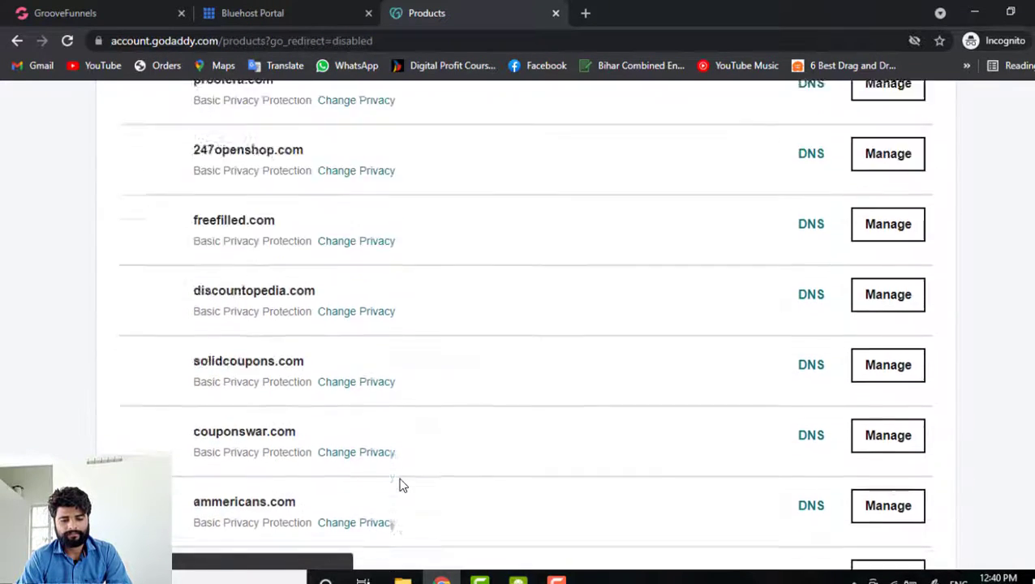
pyautogui.scroll(2, 403, 484)
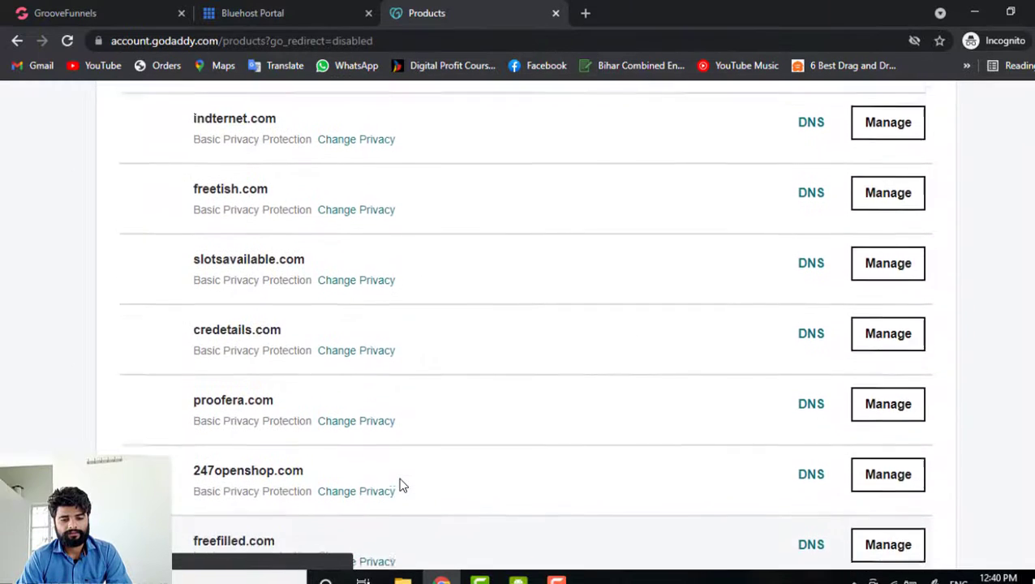
pyautogui.scroll(3, 400, 484)
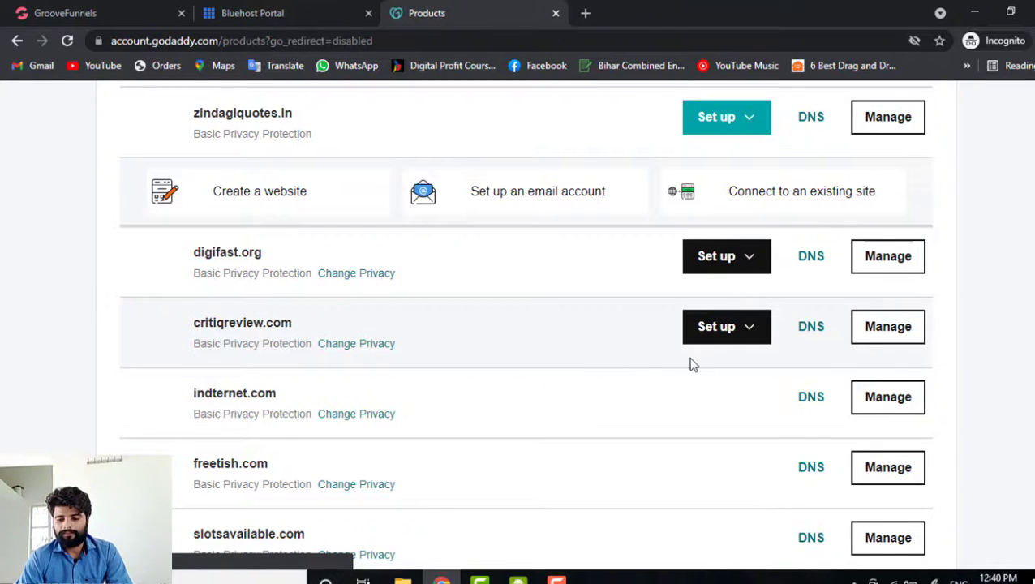
# - Check the Nameservers section on critiqreview.com's DNS Management page and return to the My Products page
pyautogui.click(811, 327)
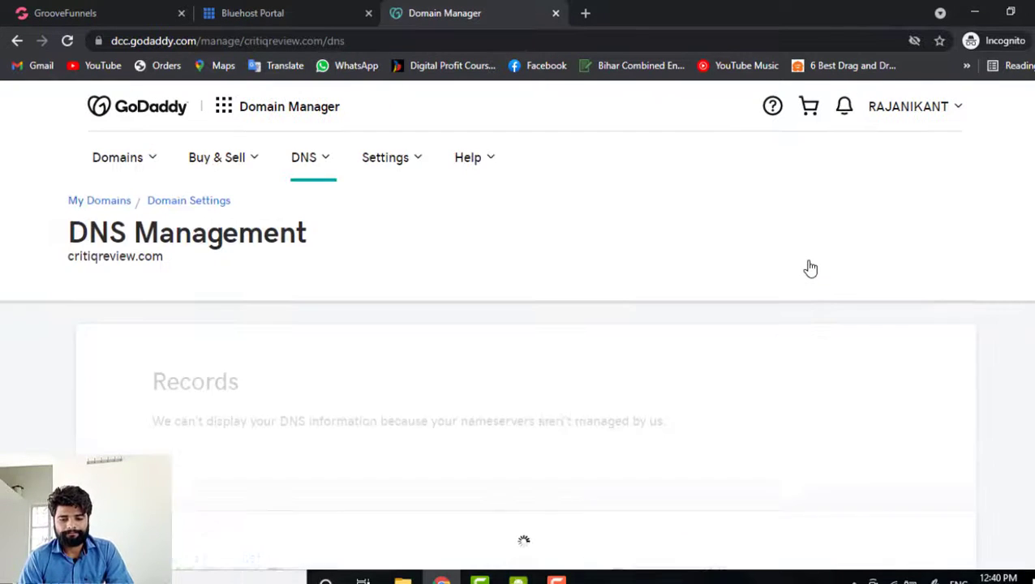
pyautogui.scroll(-5, 618, 417)
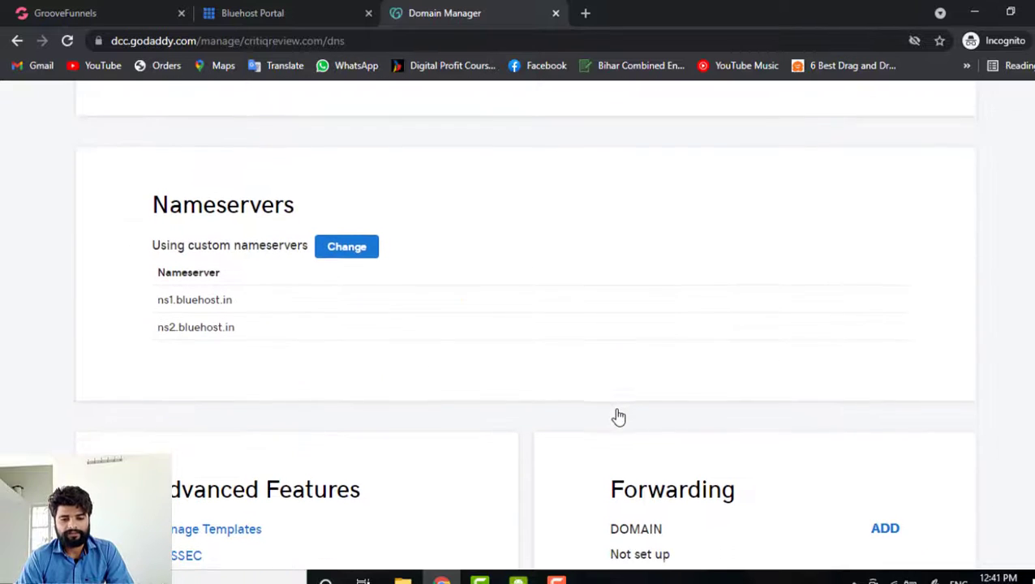
pyautogui.scroll(5, 617, 418)
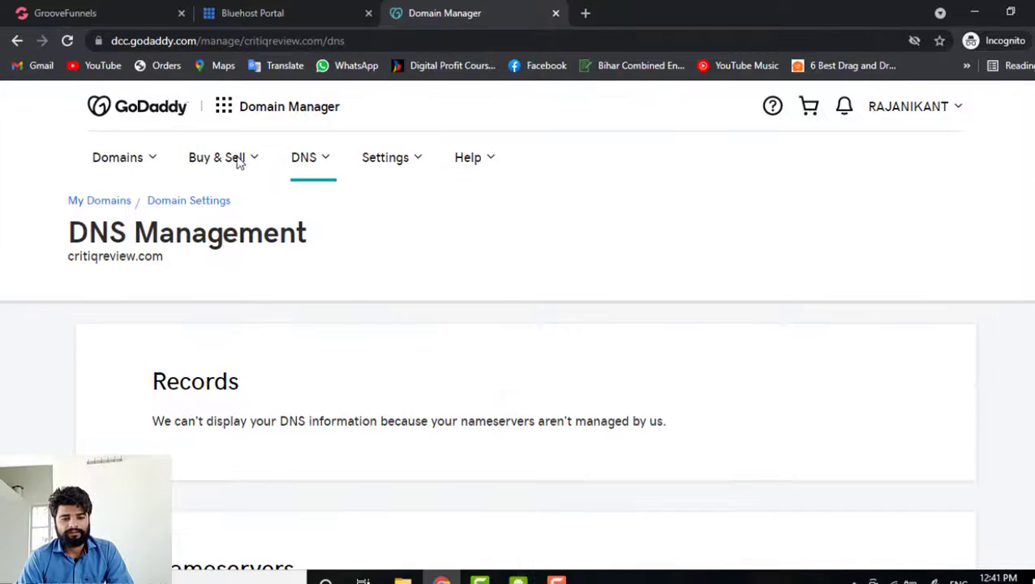
pyautogui.click(17, 41)
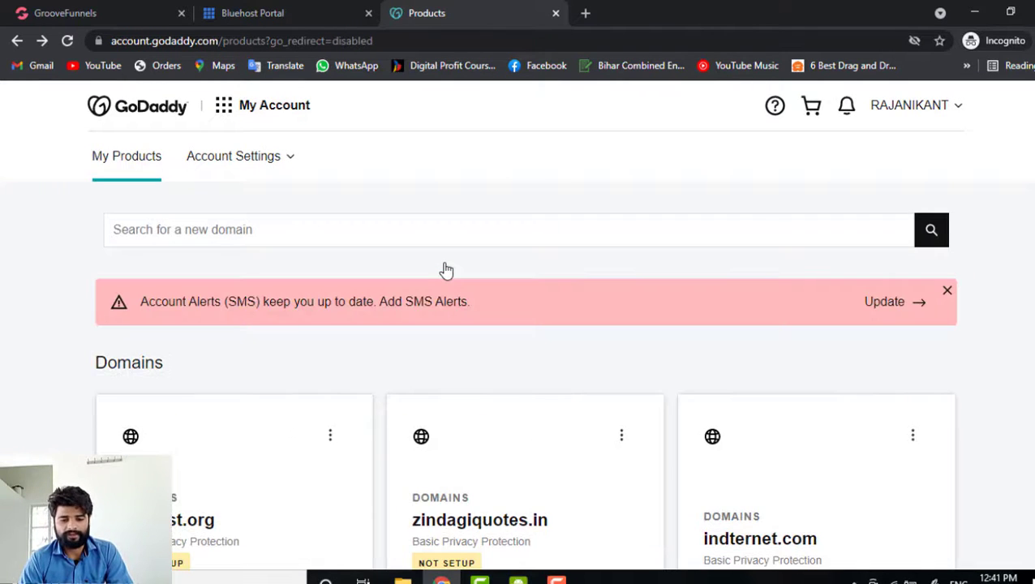
# - Find critiqreview.com in the domain list, dismiss the GoDaddy guides chat, and open the domain's DNS management
pyautogui.scroll(-8, 446, 270)
pyautogui.scroll(-2, 445, 357)
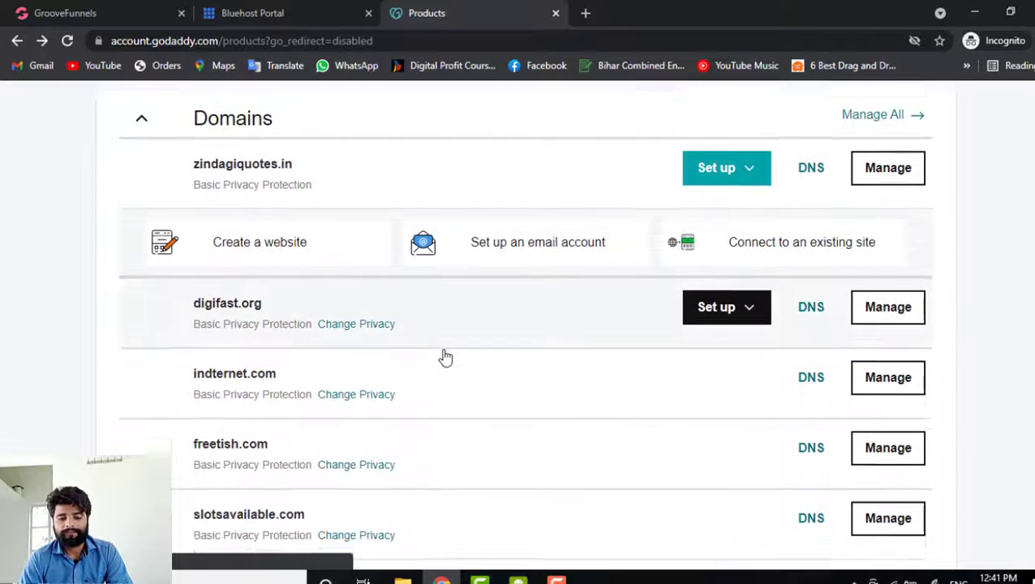
pyautogui.scroll(2, 370, 321)
pyautogui.scroll(-2, 367, 320)
pyautogui.scroll(-1, 363, 323)
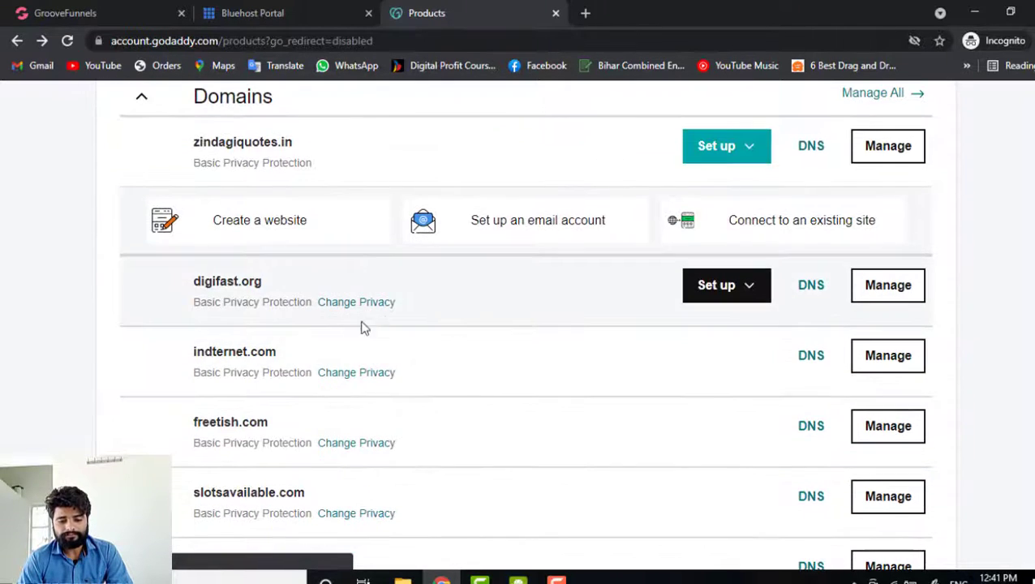
pyautogui.scroll(-1, 310, 418)
pyautogui.scroll(2, 312, 419)
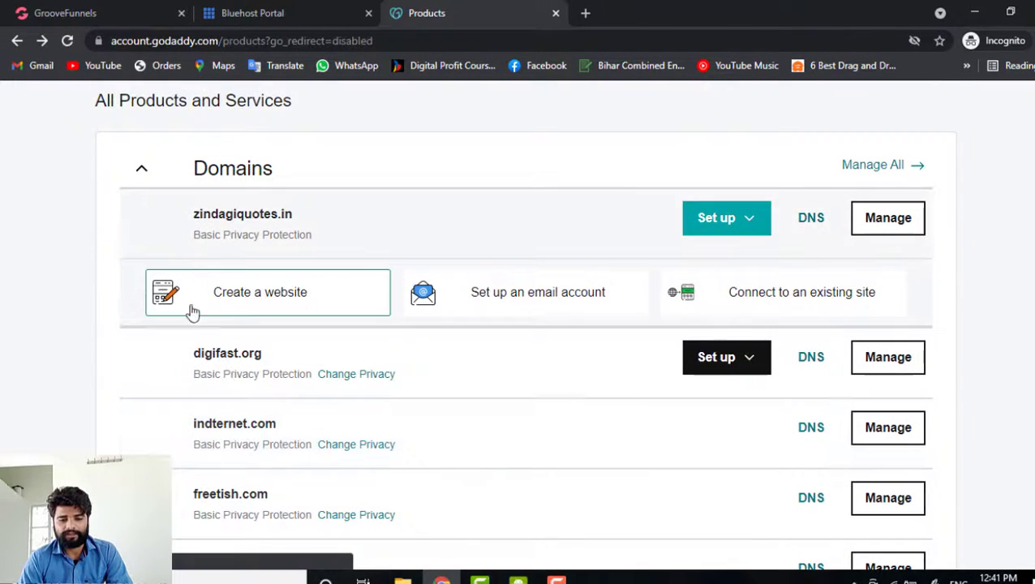
pyautogui.scroll(-1, 357, 401)
pyautogui.scroll(1, 361, 403)
pyautogui.scroll(-2, 361, 403)
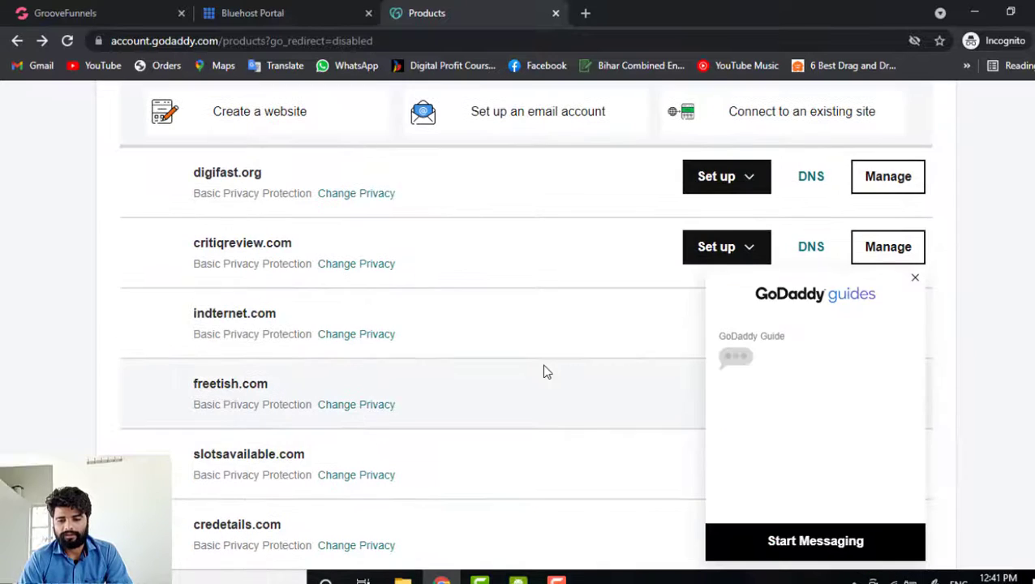
pyautogui.click(915, 281)
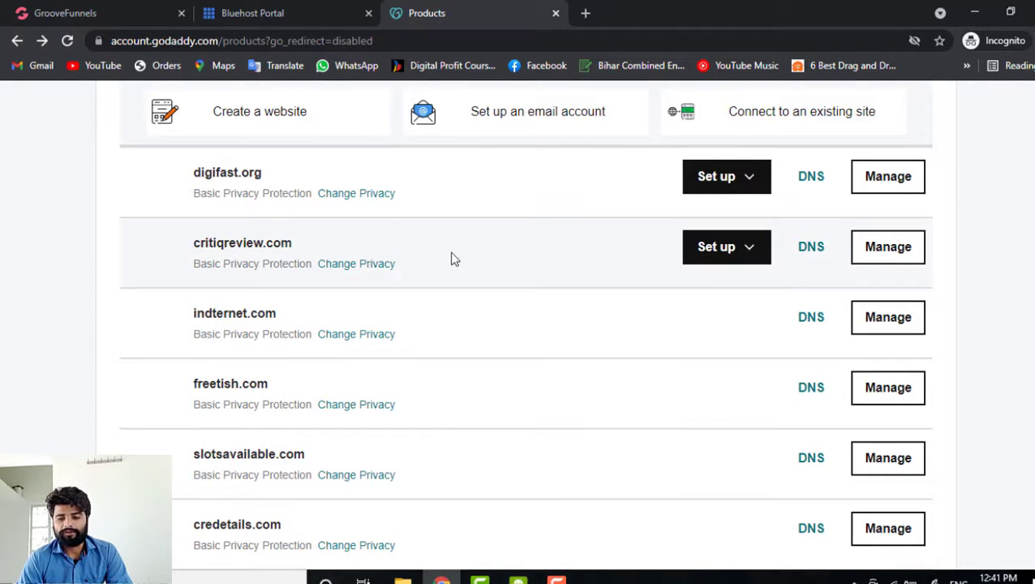
pyautogui.click(812, 256)
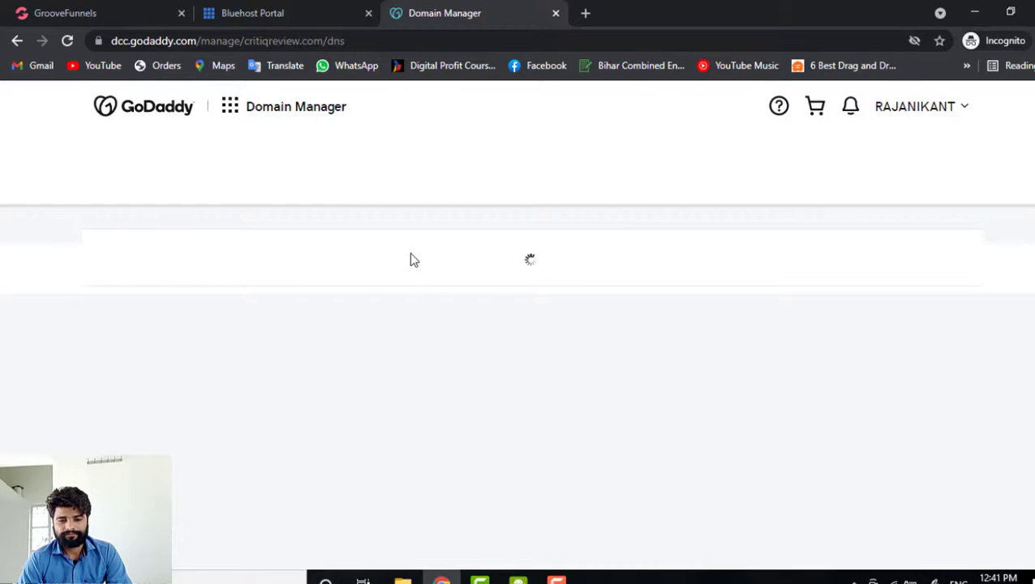
# - Examine the custom nameservers set for critiqreview.com in the Nameservers section
pyautogui.scroll(-4, 344, 462)
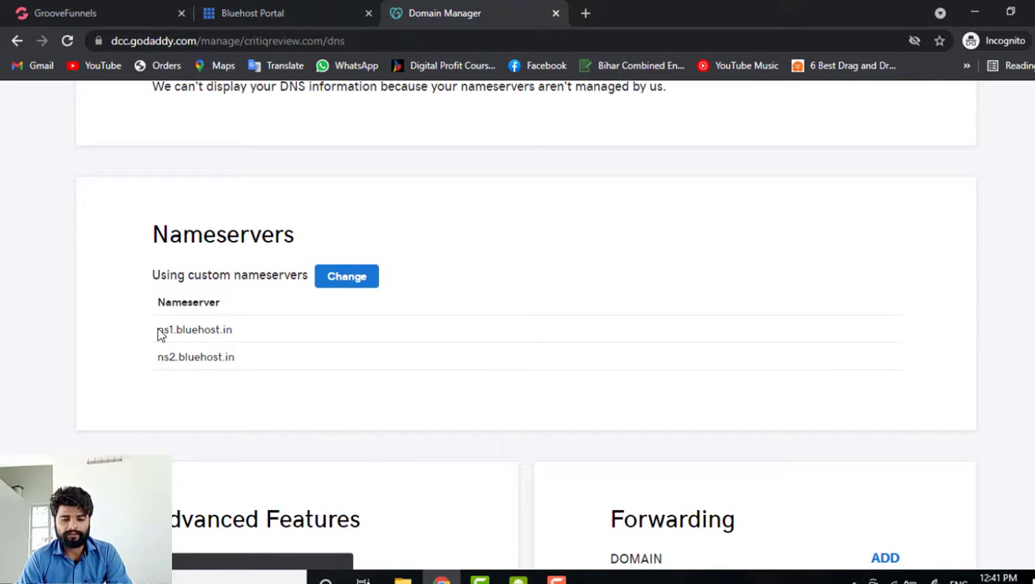
pyautogui.moveTo(159, 333); pyautogui.dragTo(231, 333)
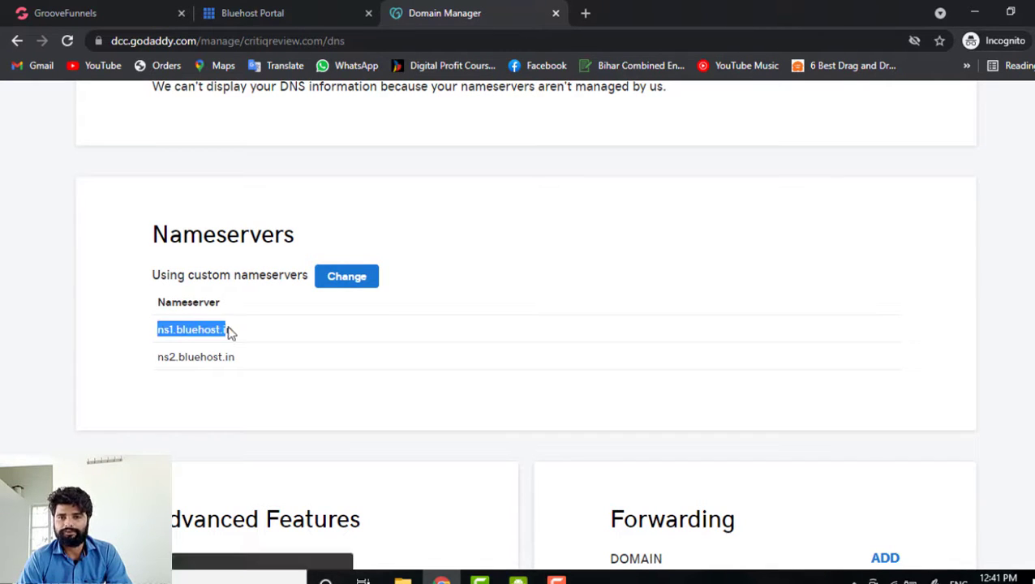
pyautogui.moveTo(138, 360); pyautogui.dragTo(235, 361)
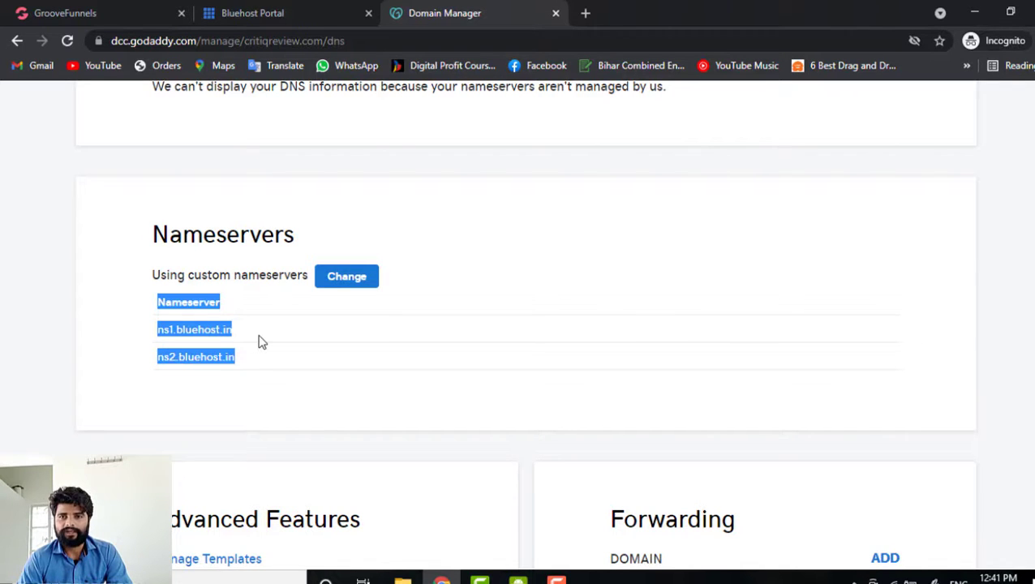
pyautogui.click(259, 341)
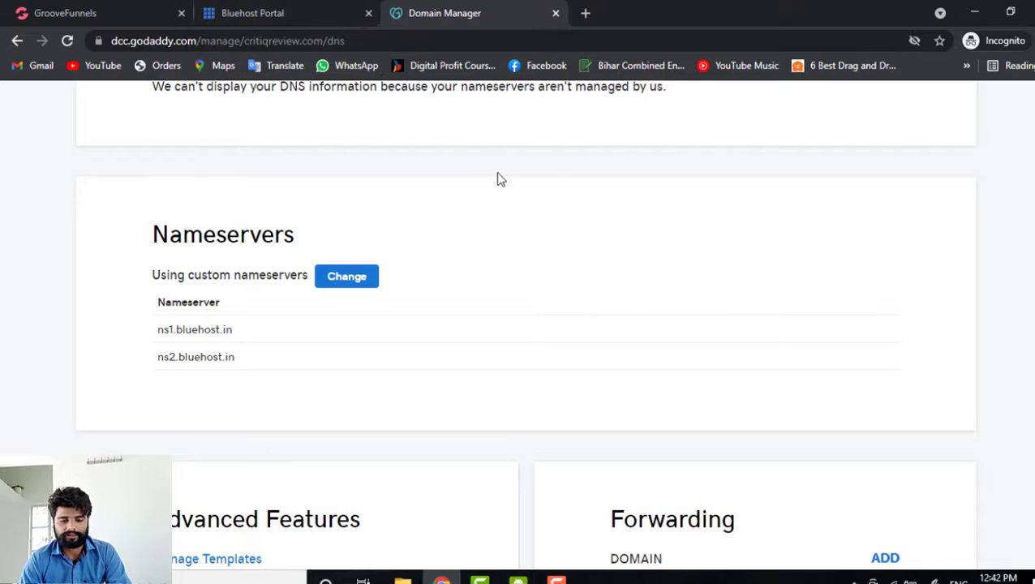
# - Edit critiqreview.com's nameservers, replacing the first one with dora.ns.cloudflare.com copied from the GrooveFunnels domain setup
pyautogui.click(355, 279)
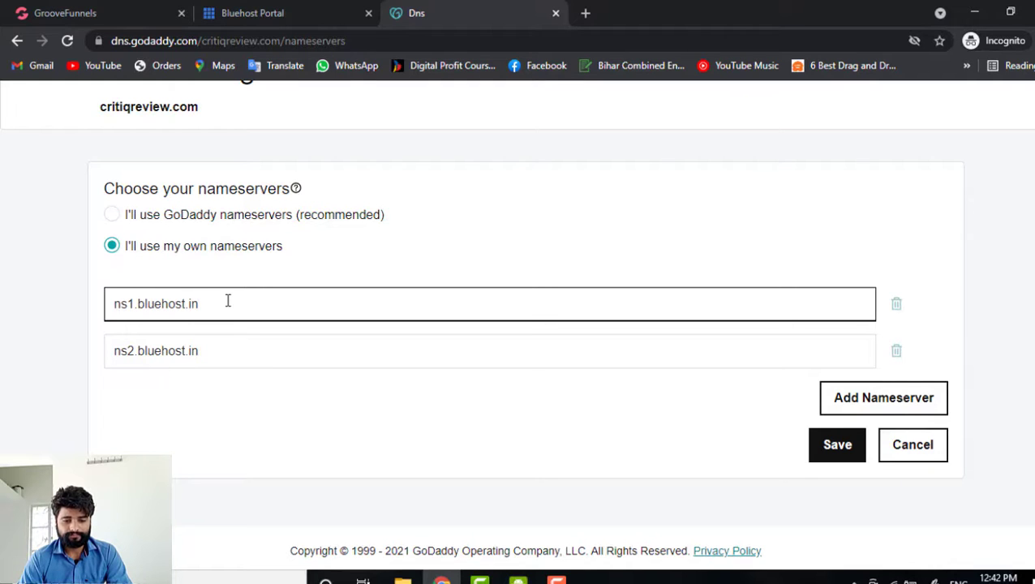
pyautogui.click(60, 8)
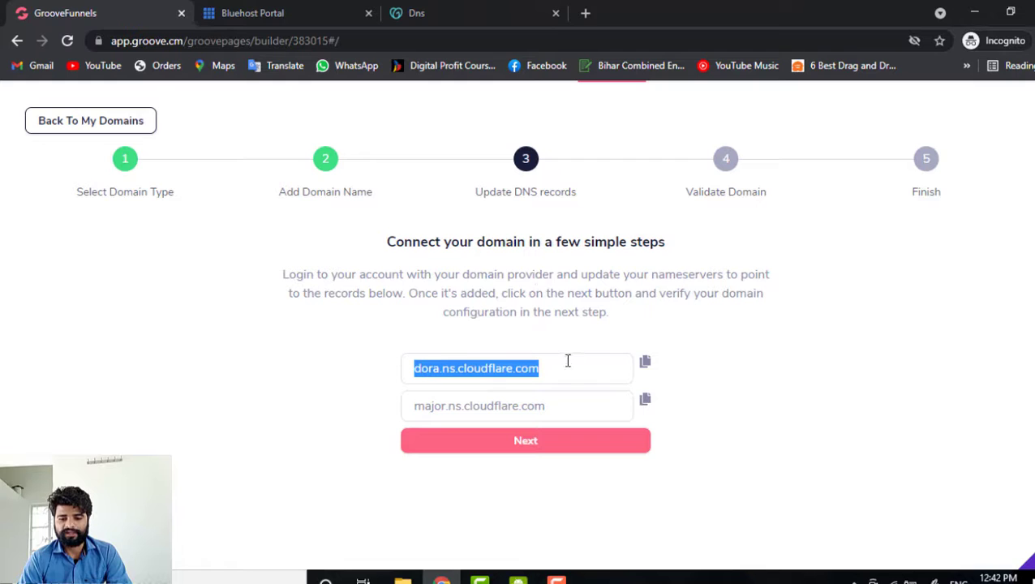
pyautogui.click(567, 366)
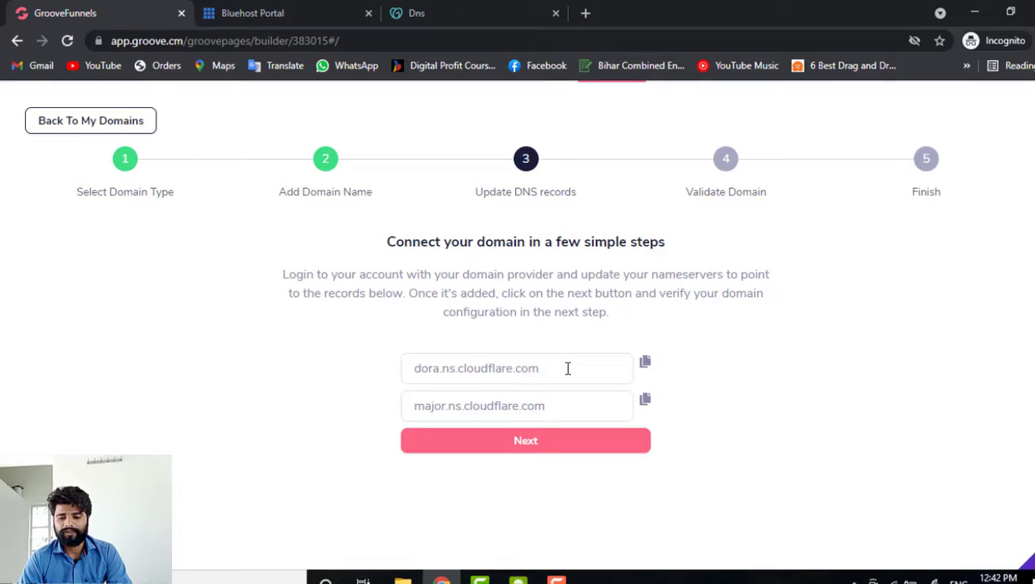
pyautogui.click(646, 364)
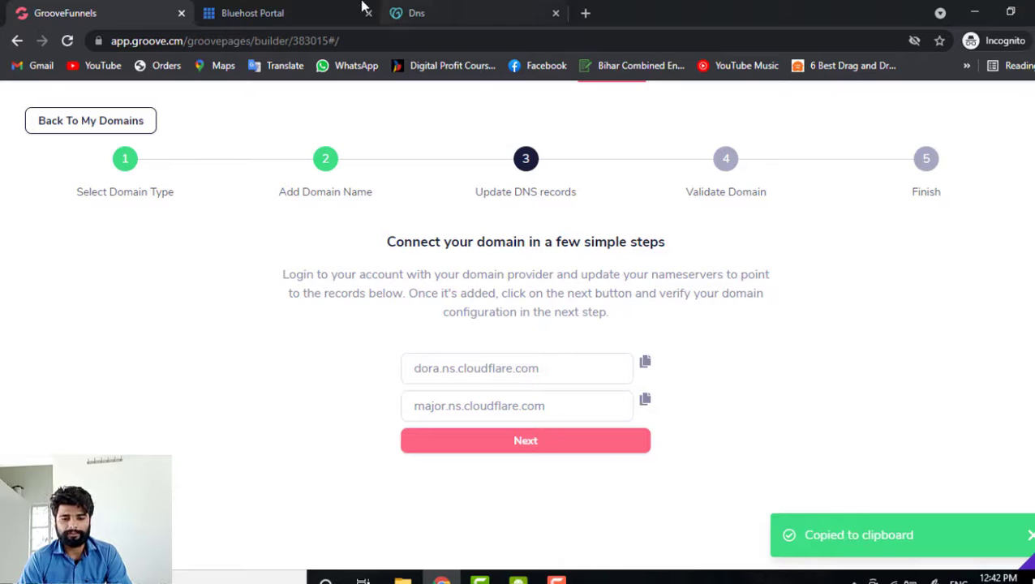
pyautogui.click(415, 12)
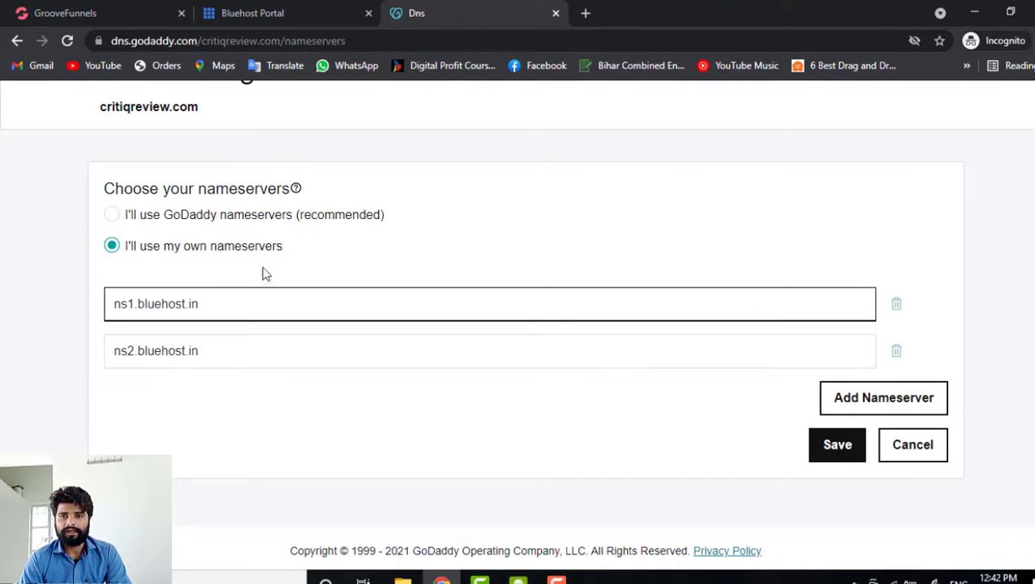
pyautogui.moveTo(234, 299); pyautogui.dragTo(63, 308)
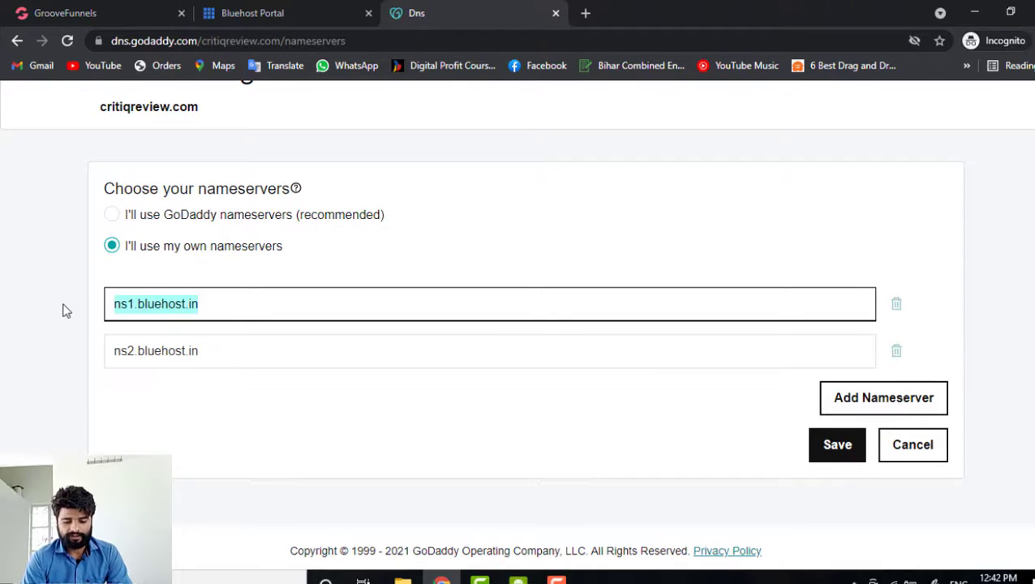
pyautogui.hotkey('ctrl', 'v')
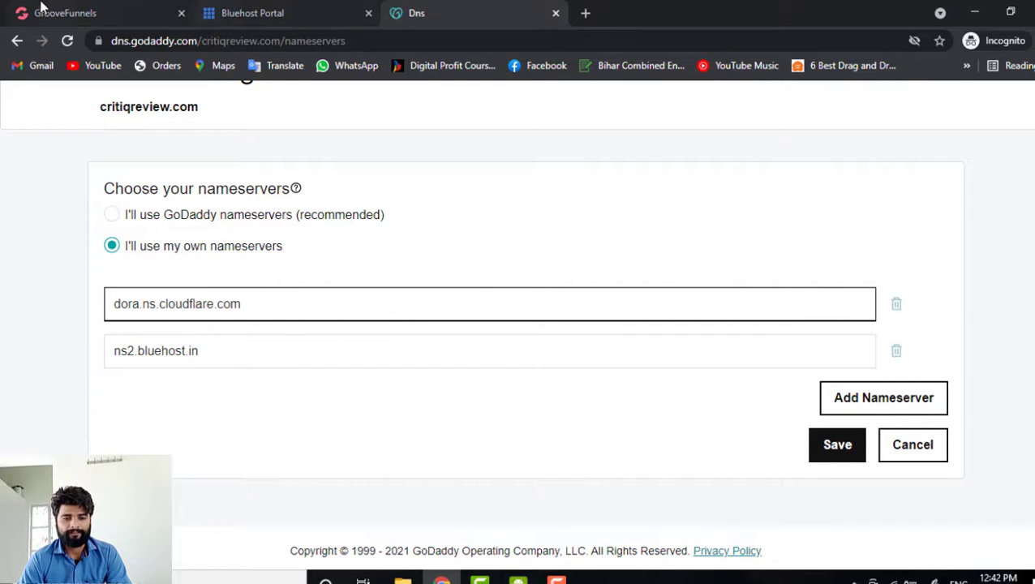
# - Replace the second nameserver with major.ns.cloudflare.com, copied from the GrooveFunnels domain setup
pyautogui.click(38, 12)
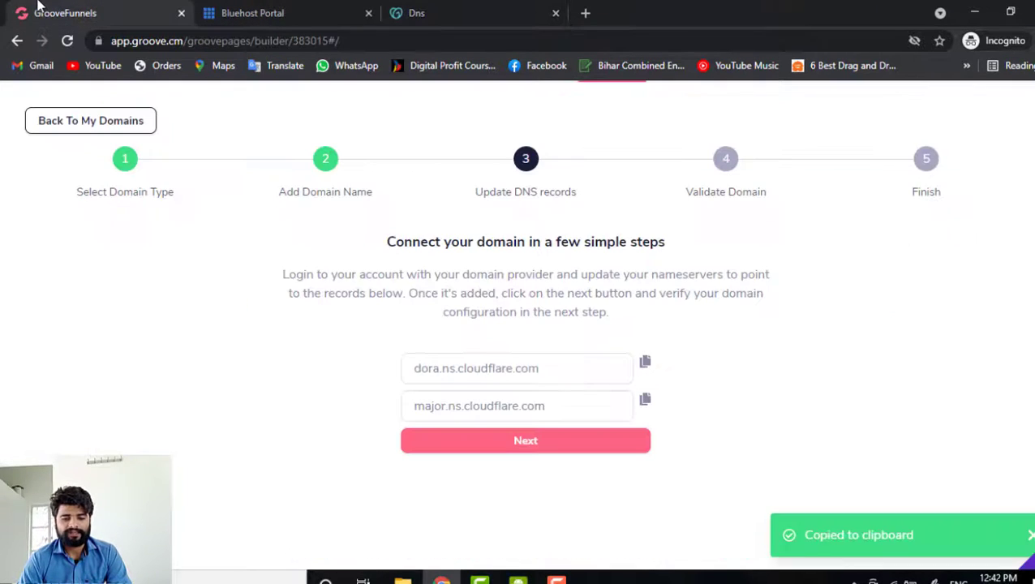
pyautogui.click(645, 402)
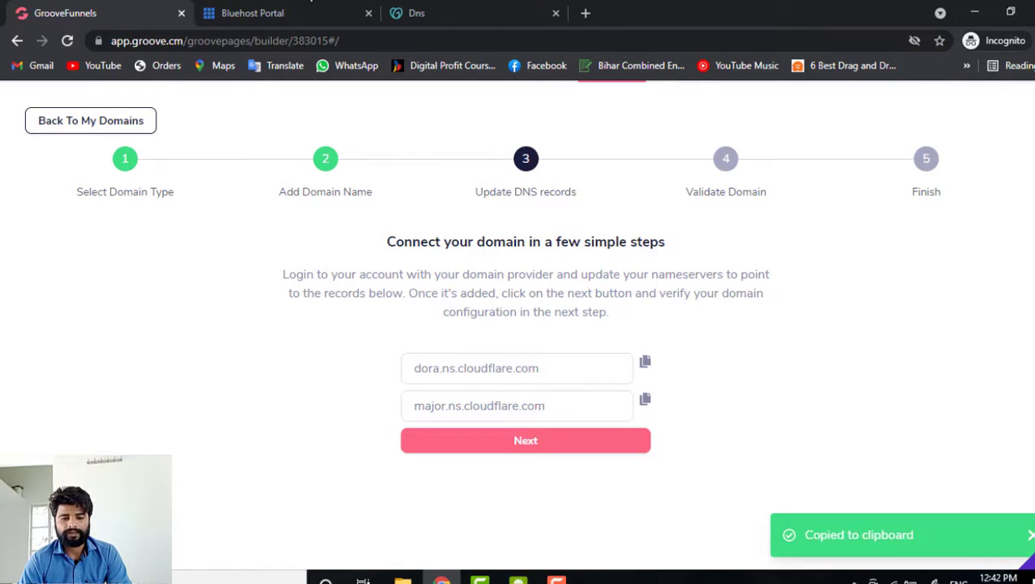
pyautogui.click(415, 10)
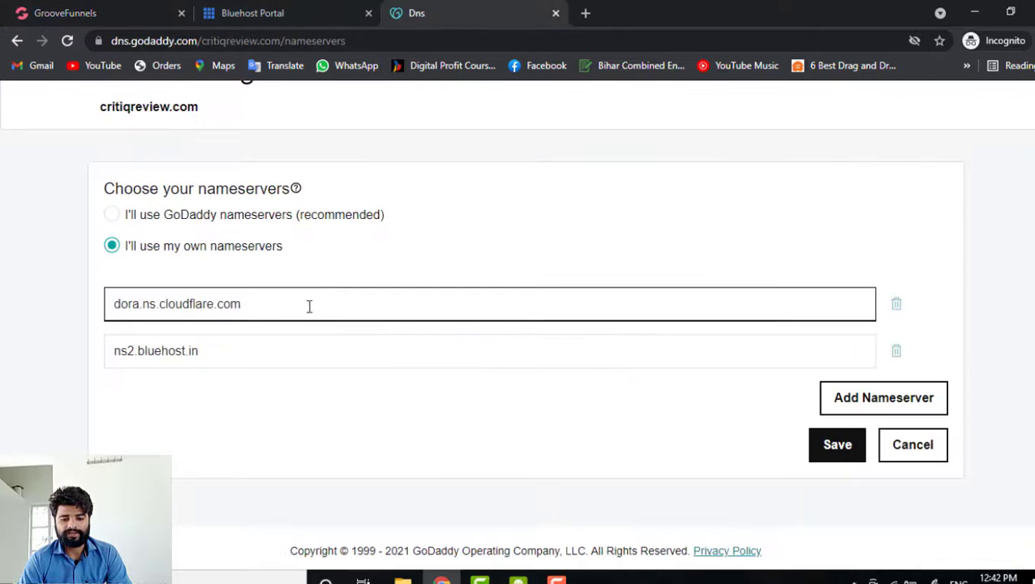
pyautogui.moveTo(235, 345); pyautogui.dragTo(74, 351)
pyautogui.hotkey('ctrl', 'v')
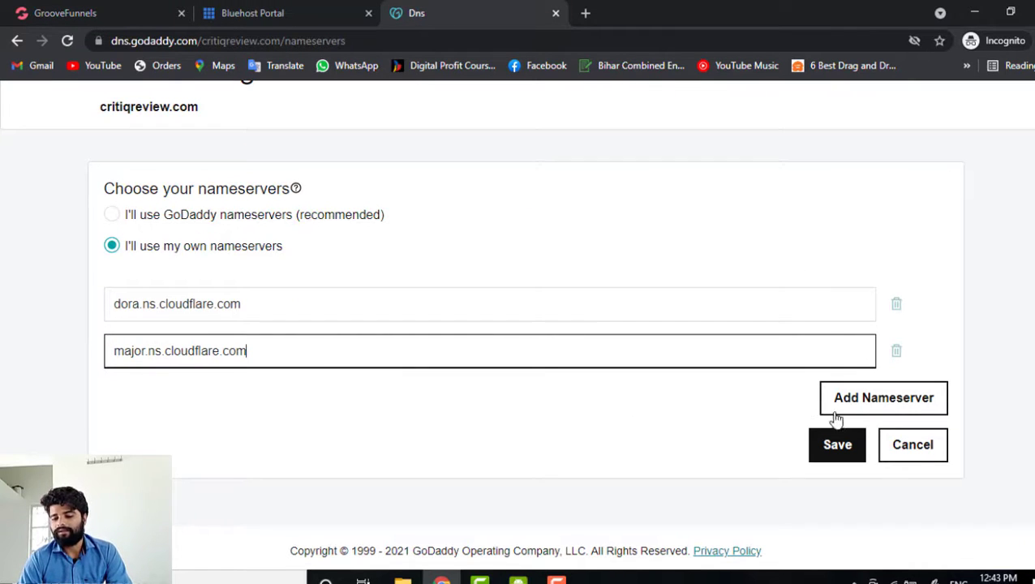
# - Save the new nameservers for critiqreview.com, consenting to the nameserver update and continuing
pyautogui.click(839, 448)
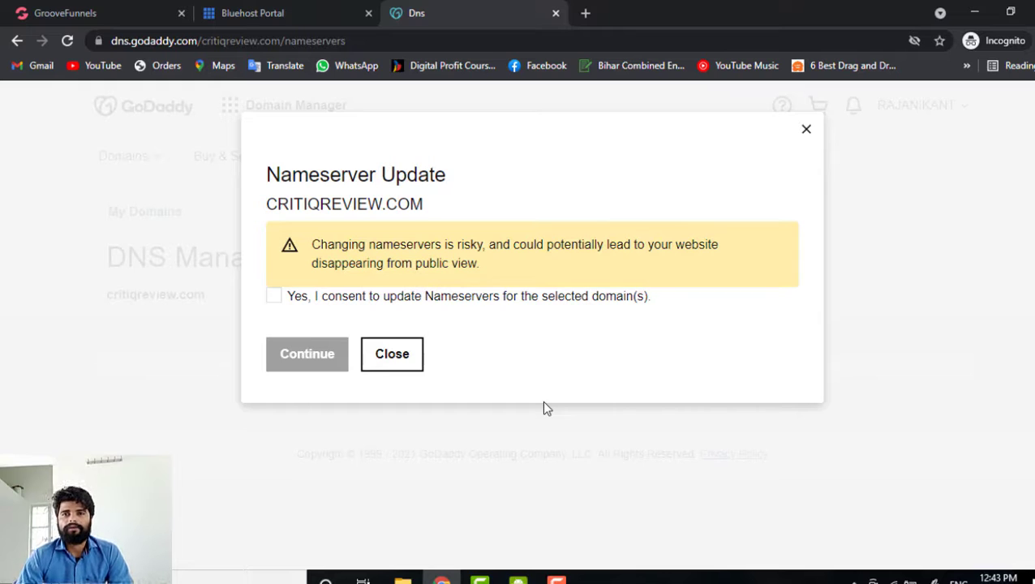
pyautogui.click(274, 299)
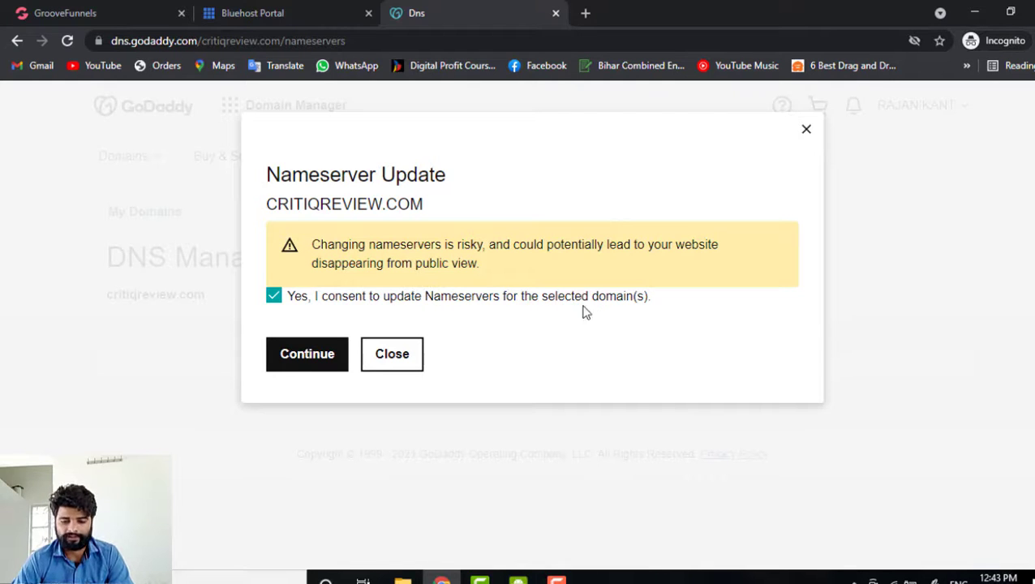
pyautogui.click(314, 356)
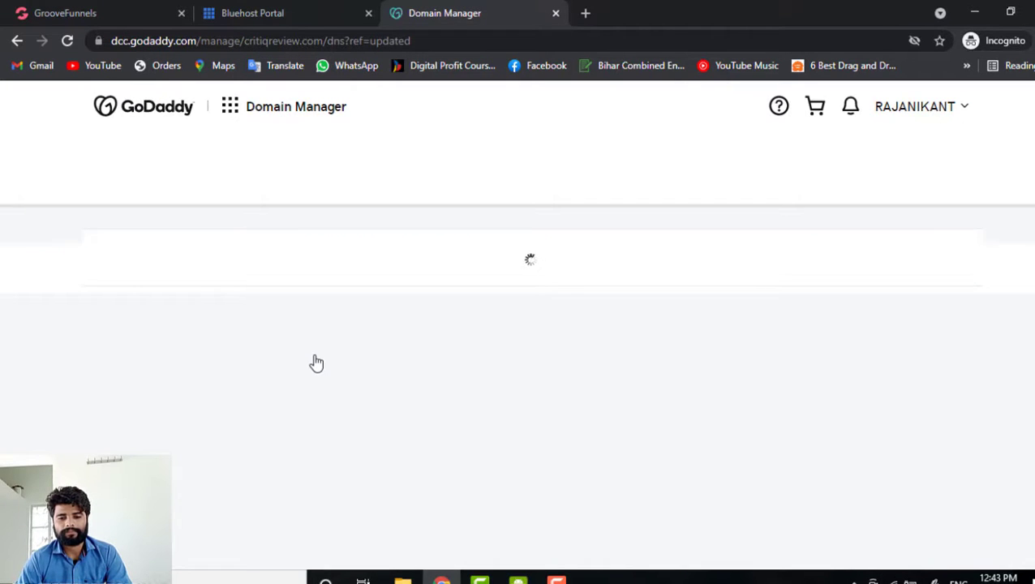
# - Examine the Records and Nameservers sections of critiqreview.com's DNS management page following the nameserver update
pyautogui.scroll(-2, 441, 365)
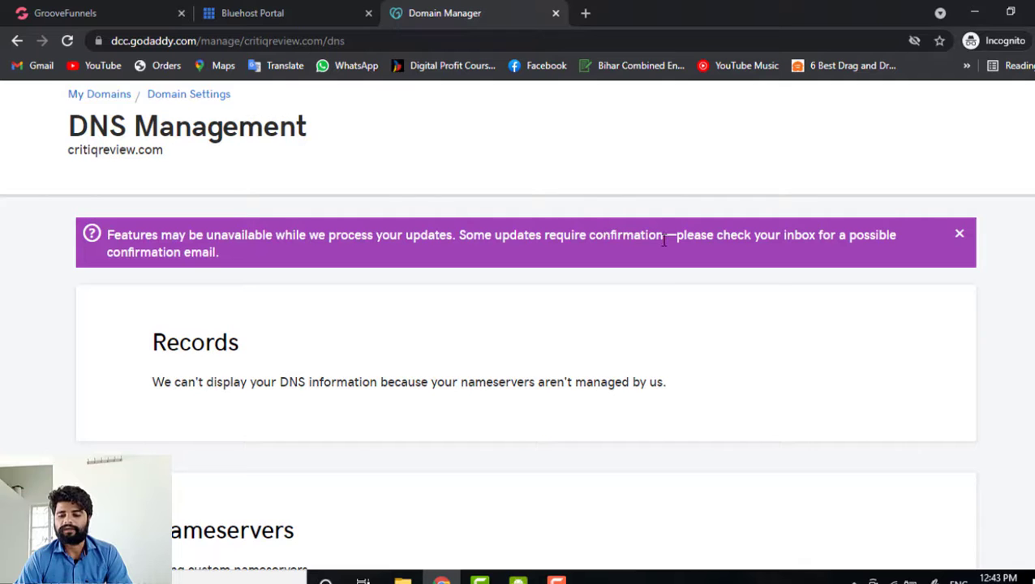
pyautogui.scroll(-1, 408, 328)
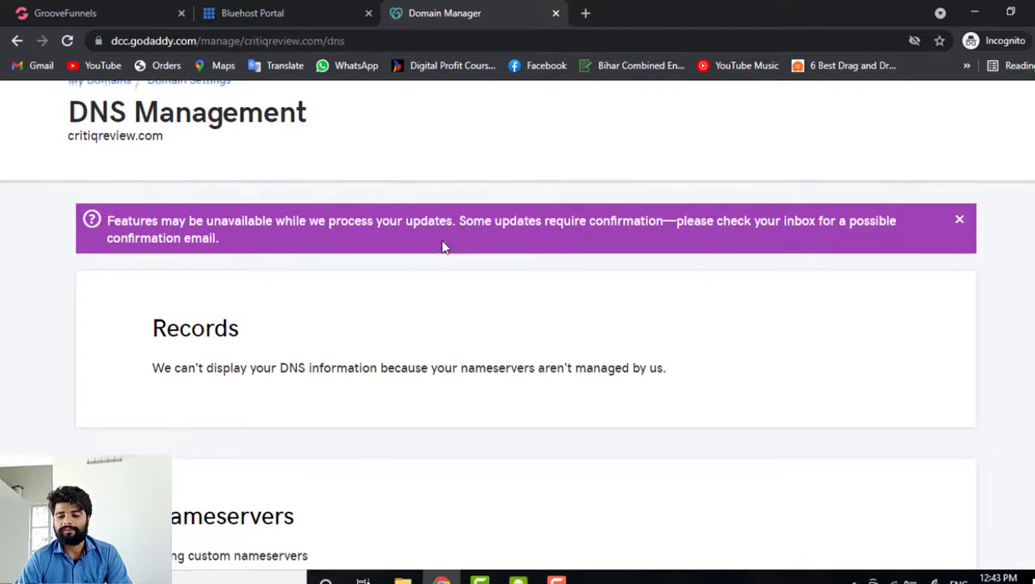
pyautogui.scroll(-2, 445, 235)
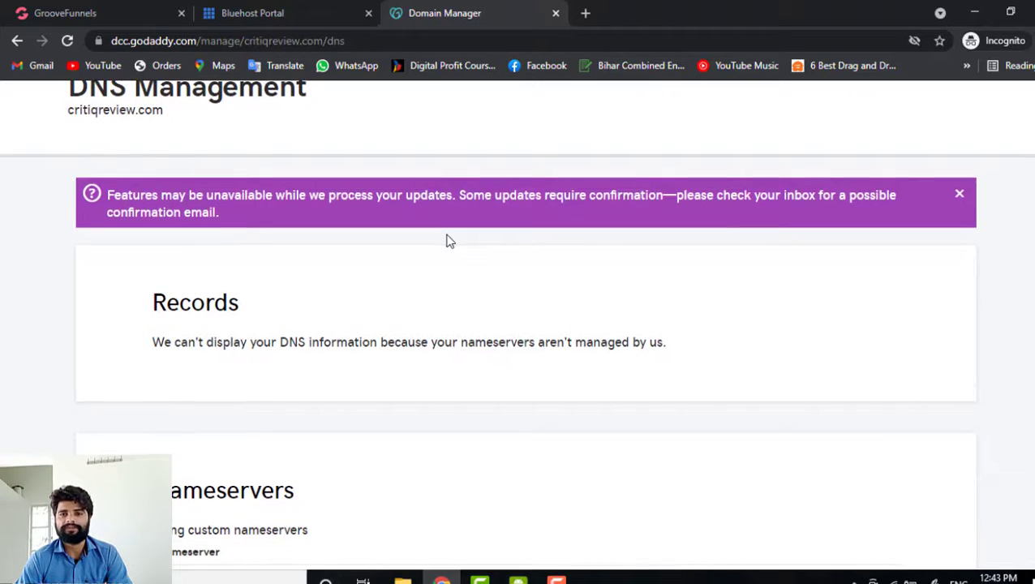
pyautogui.scroll(-2, 449, 241)
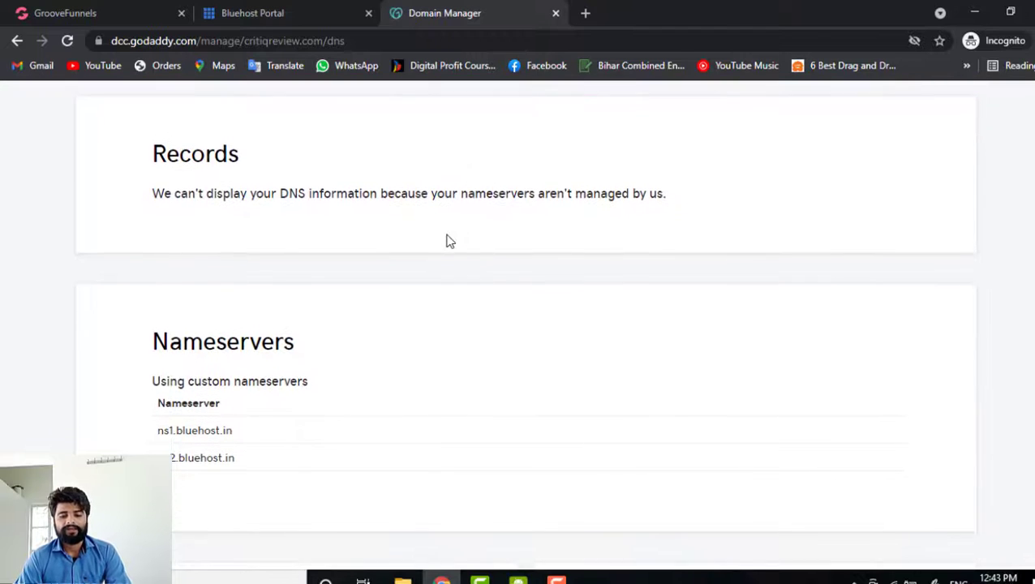
pyautogui.scroll(2, 449, 241)
pyautogui.scroll(1, 449, 241)
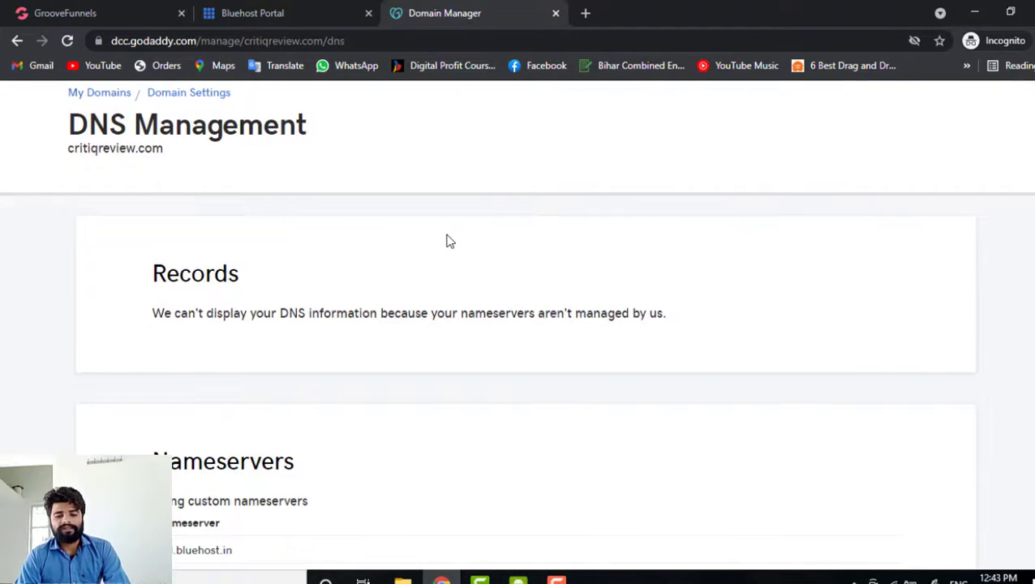
pyautogui.scroll(3, 449, 241)
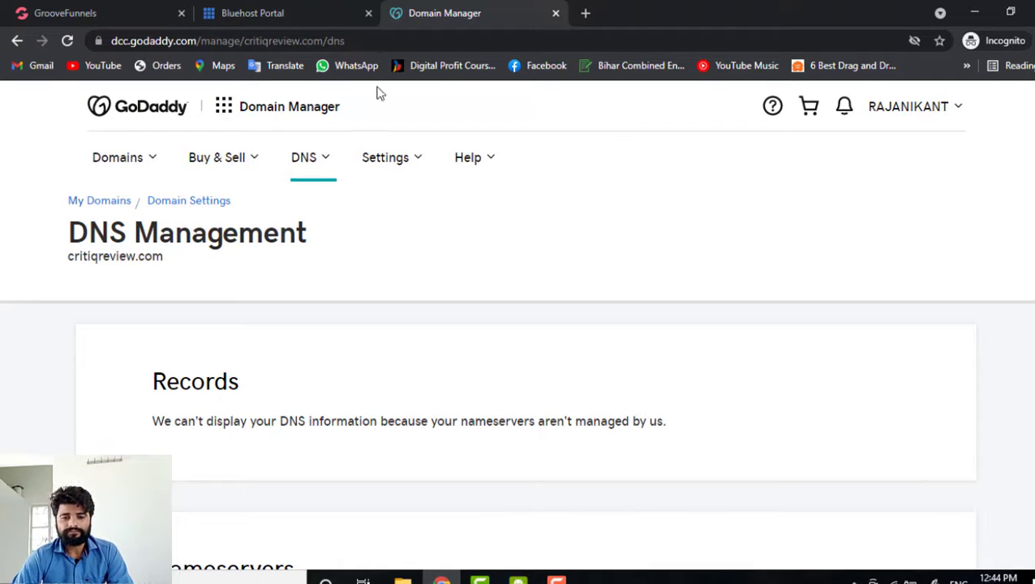
pyautogui.scroll(-3, 366, 345)
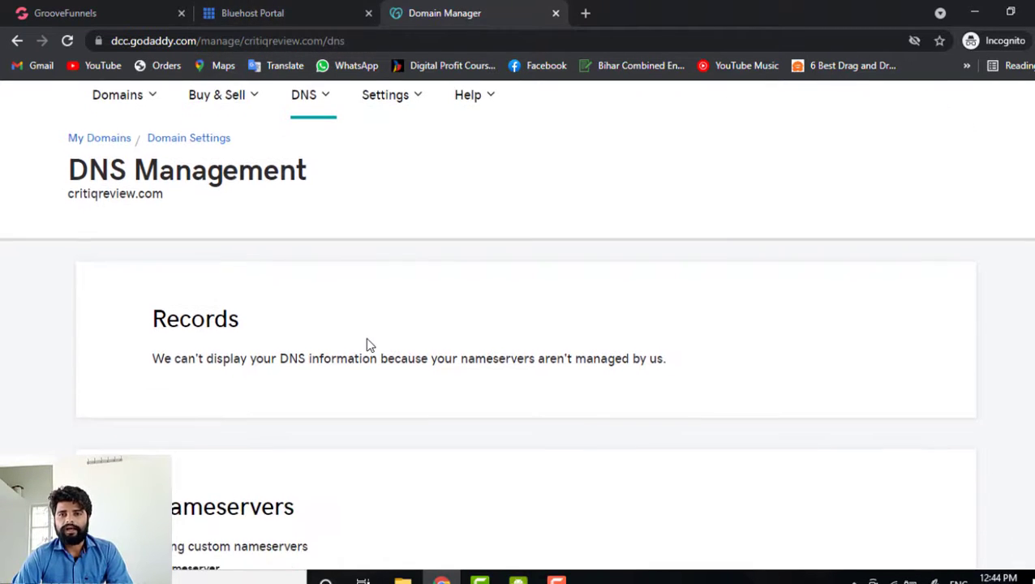
pyautogui.scroll(3, 365, 346)
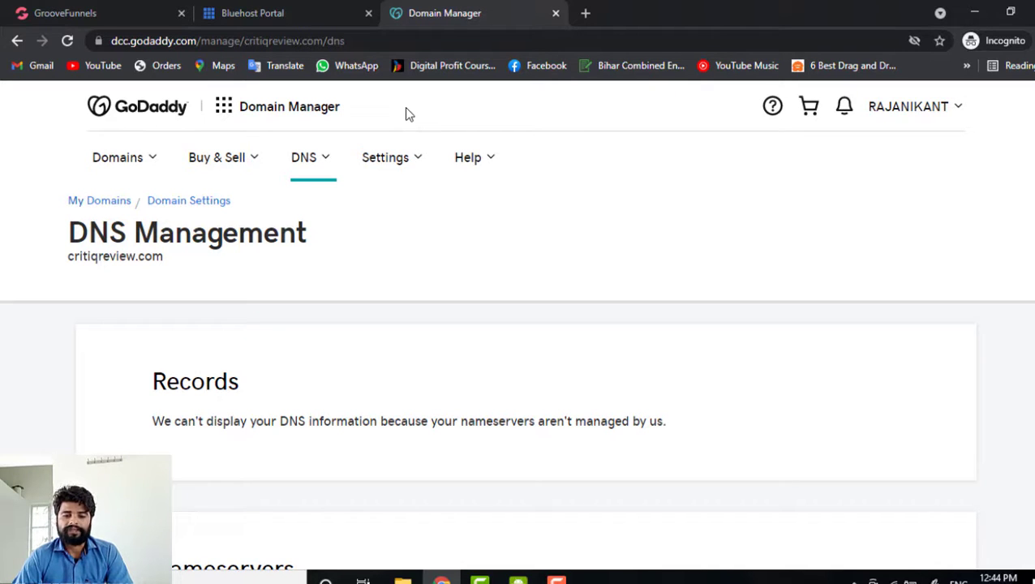
# - Return to the GrooveFunnels domain setup, validate critiqreview.com's DNS records and complete the connection process
pyautogui.click(128, 9)
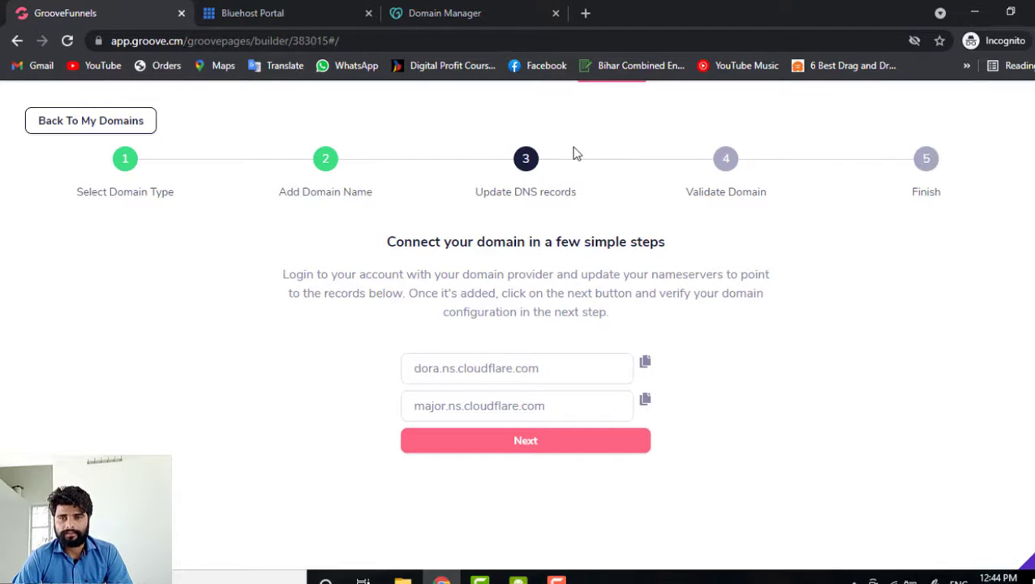
pyautogui.click(546, 442)
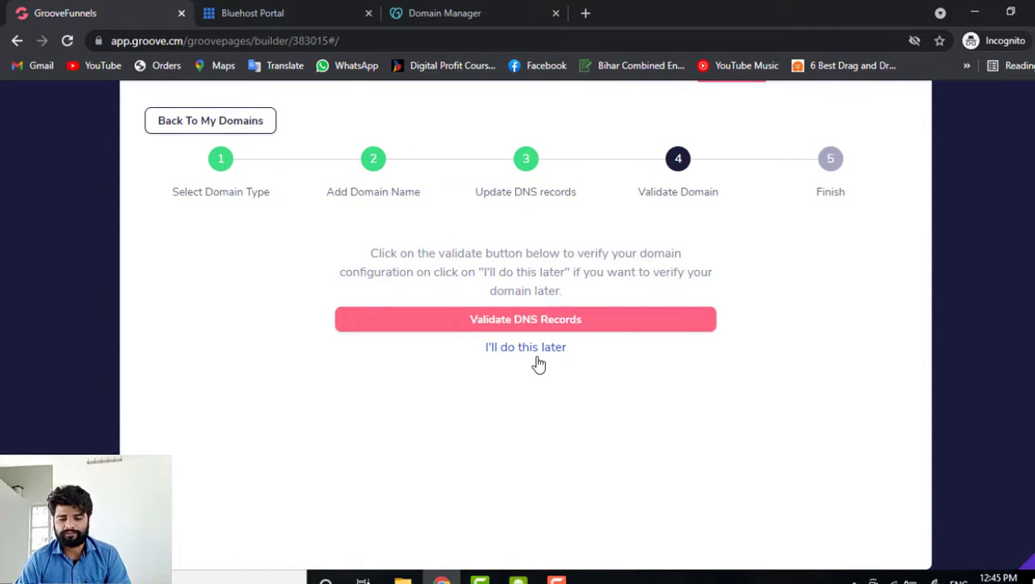
pyautogui.click(493, 326)
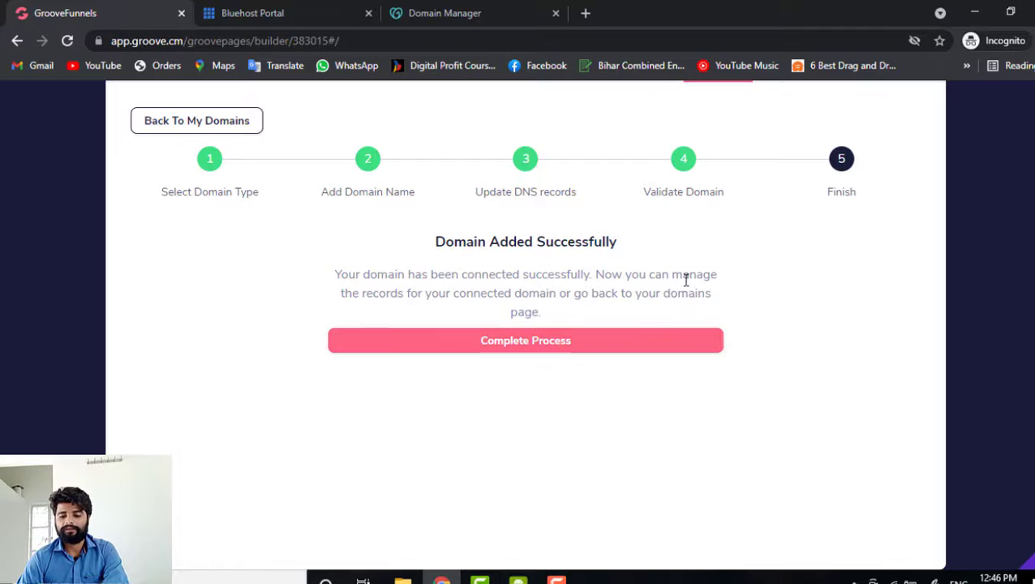
pyautogui.click(506, 348)
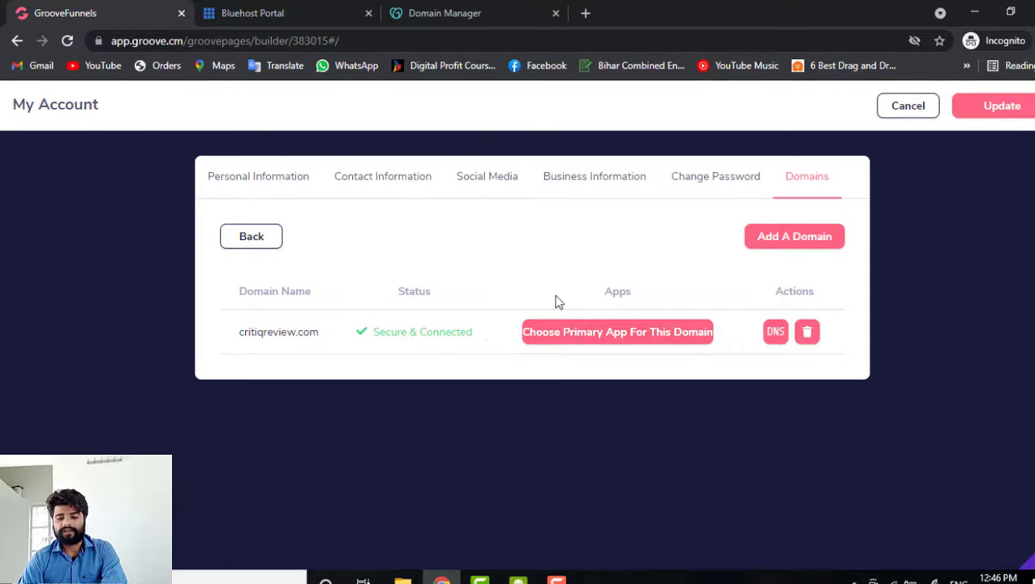
# - Choose GroovePages as the primary app for critiqreview.com and confirm the selection
pyautogui.click(606, 341)
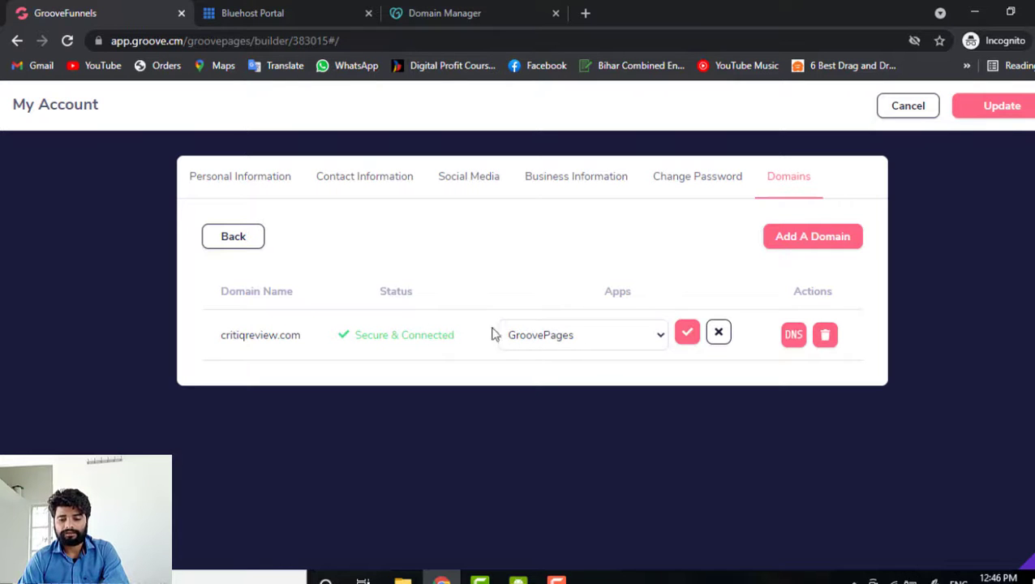
pyautogui.click(578, 343)
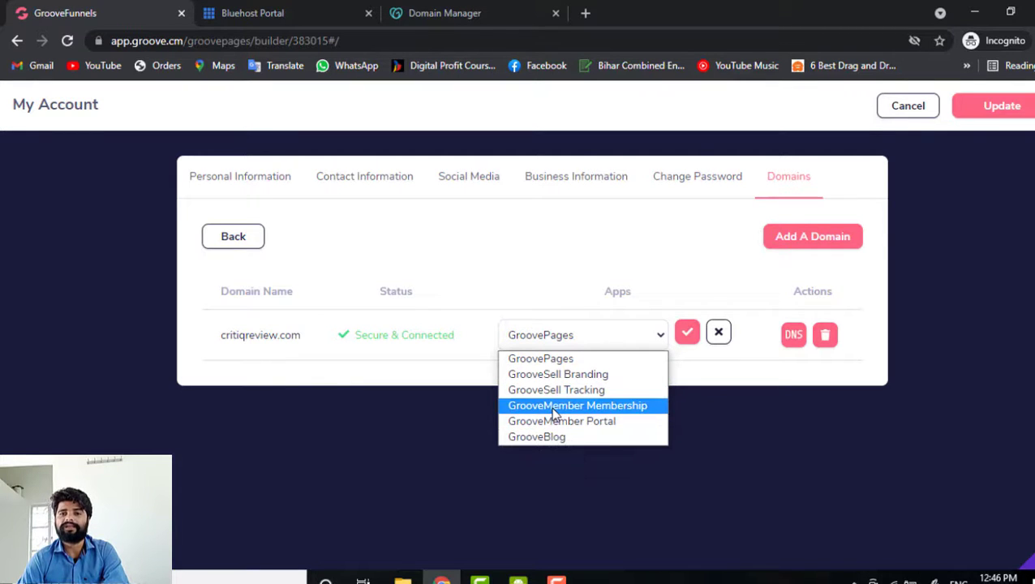
pyautogui.click(551, 339)
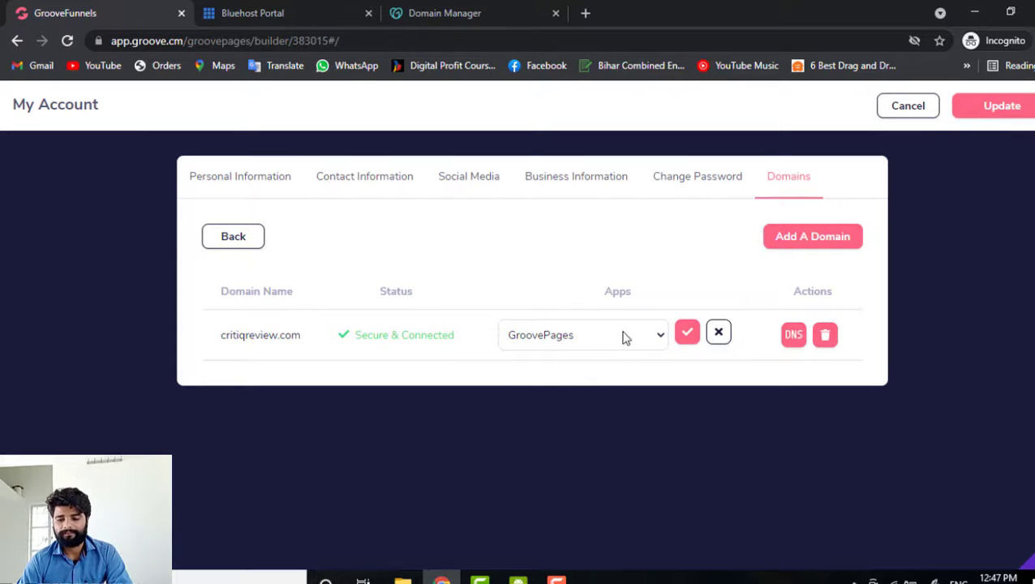
pyautogui.click(688, 334)
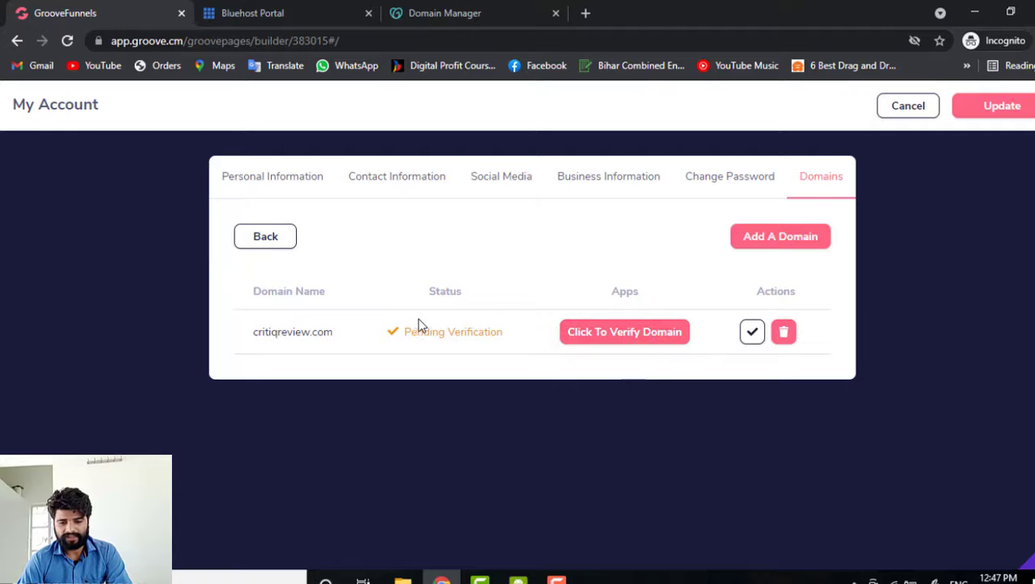
# - Open the domain verification for critiqreview.com in GrooveFunnels, and check the nameservers listed in GoDaddy's DNS management
pyautogui.click(610, 344)
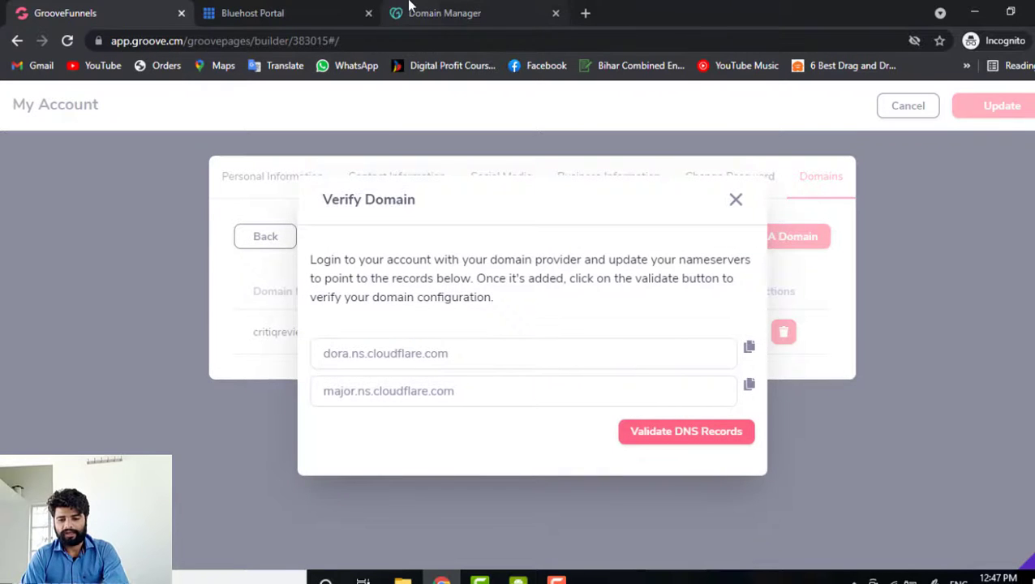
pyautogui.click(469, 13)
pyautogui.scroll(-5, 417, 373)
pyautogui.scroll(-2, 418, 407)
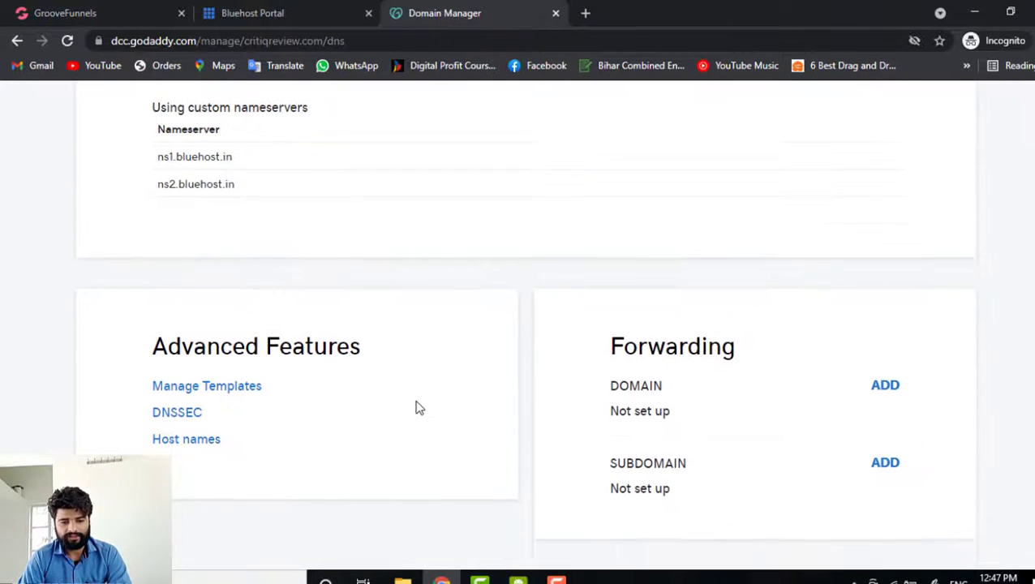
pyautogui.scroll(1, 417, 407)
pyautogui.scroll(-2, 417, 407)
pyautogui.scroll(1, 418, 407)
pyautogui.scroll(5, 418, 407)
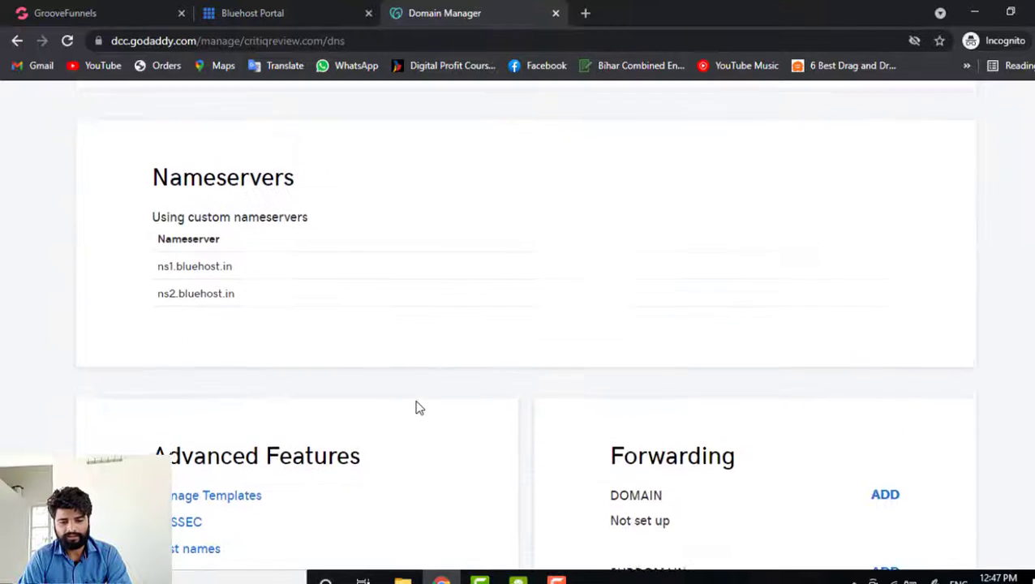
pyautogui.scroll(-1, 417, 407)
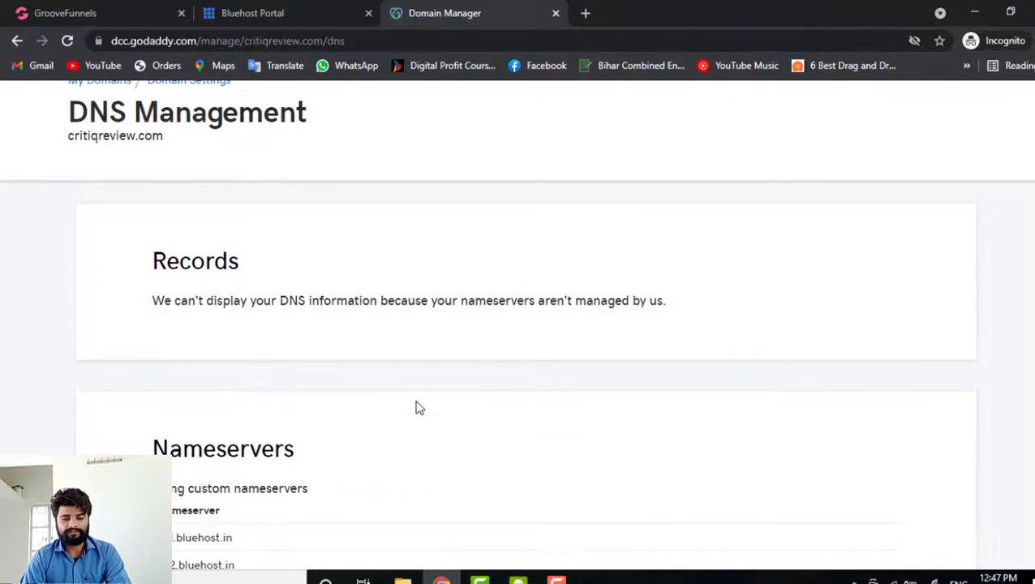
pyautogui.scroll(-2, 417, 407)
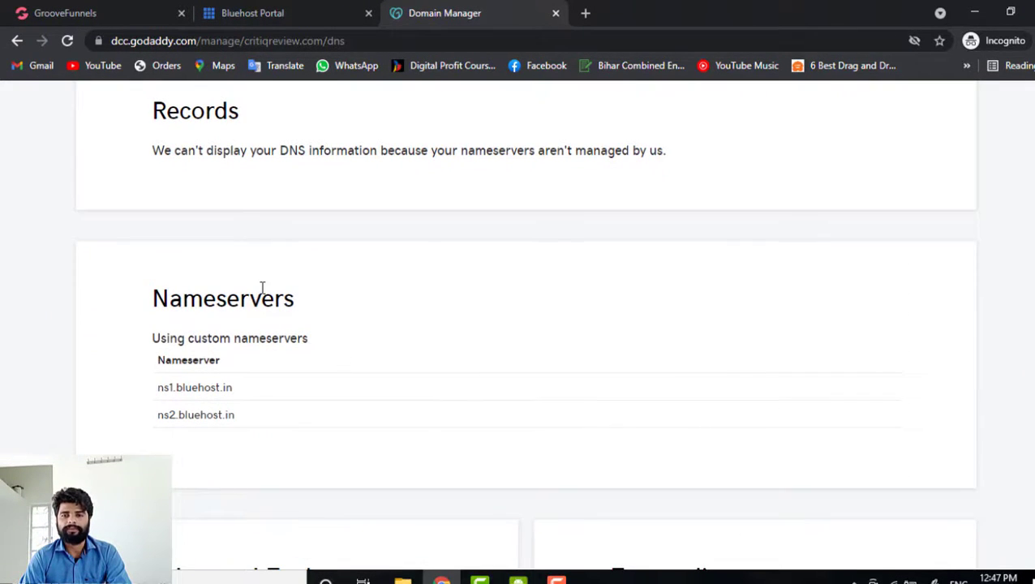
# - Reload GoDaddy's DNS management page and compare critiqreview.com's listed nameservers with the Cloudflare ones Groove requires
pyautogui.click(68, 41)
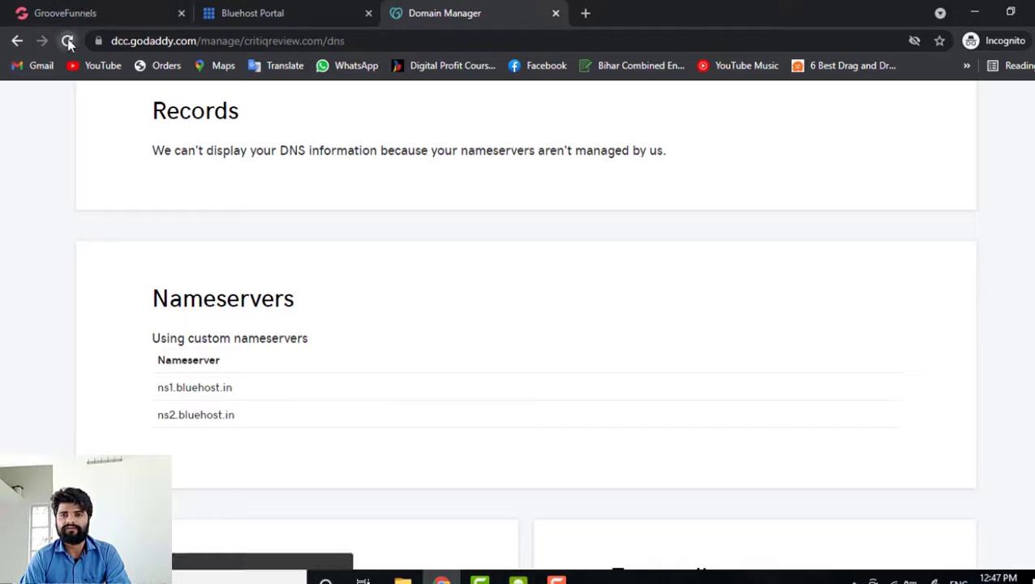
pyautogui.click(69, 41)
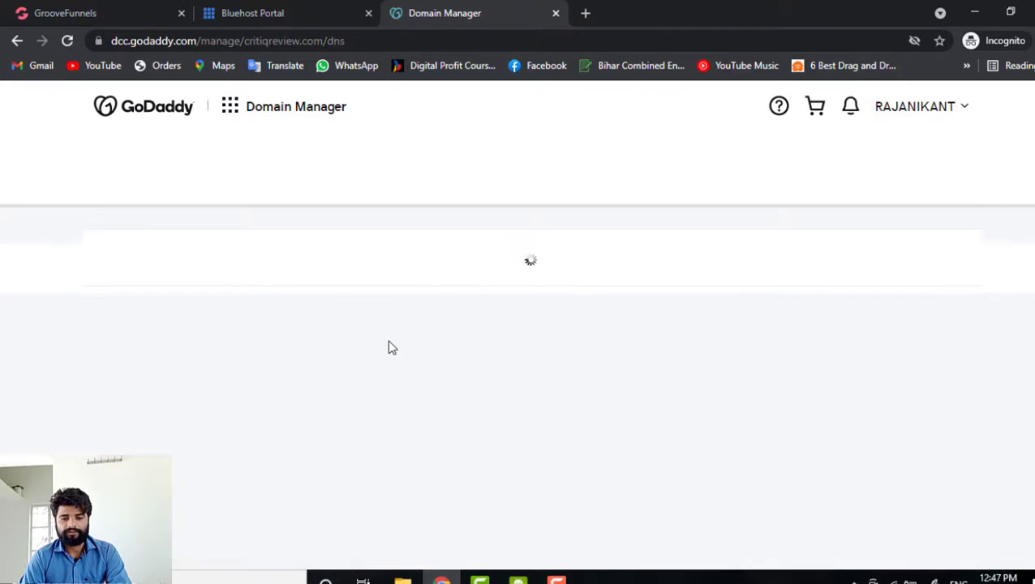
pyautogui.scroll(-3, 387, 342)
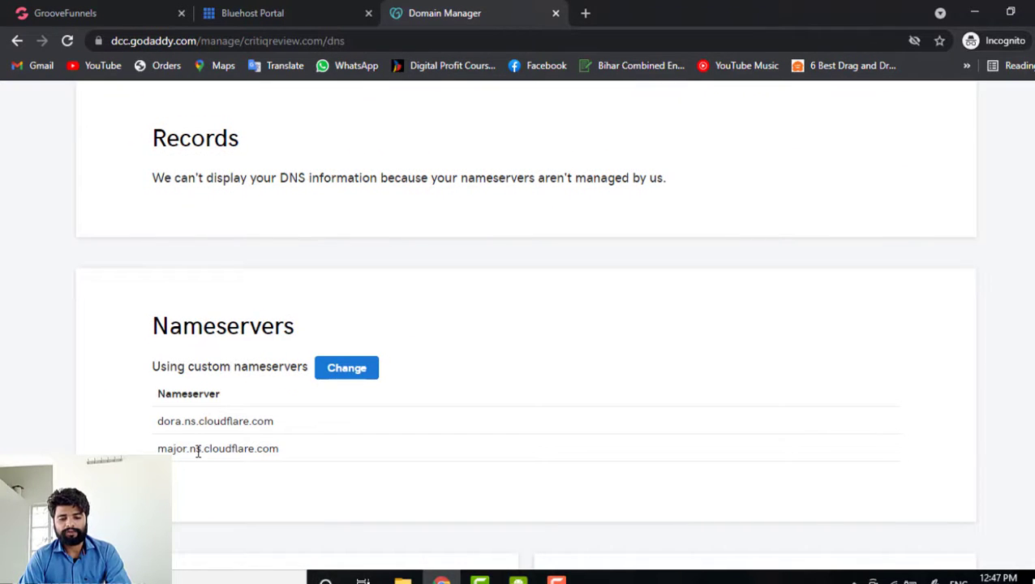
pyautogui.scroll(-1, 197, 452)
pyautogui.scroll(-1, 340, 361)
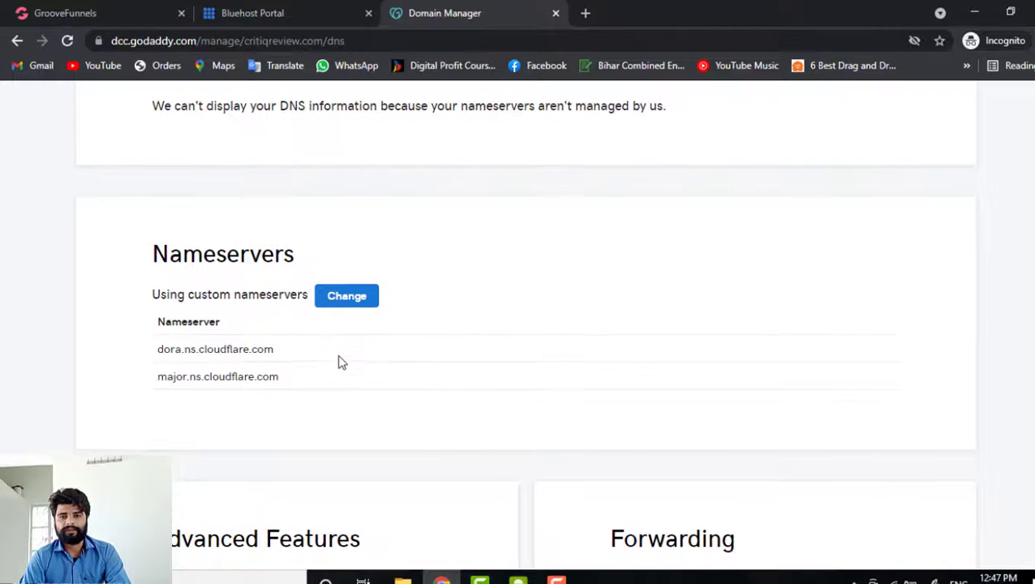
pyautogui.scroll(4, 361, 185)
pyautogui.scroll(-3, 365, 190)
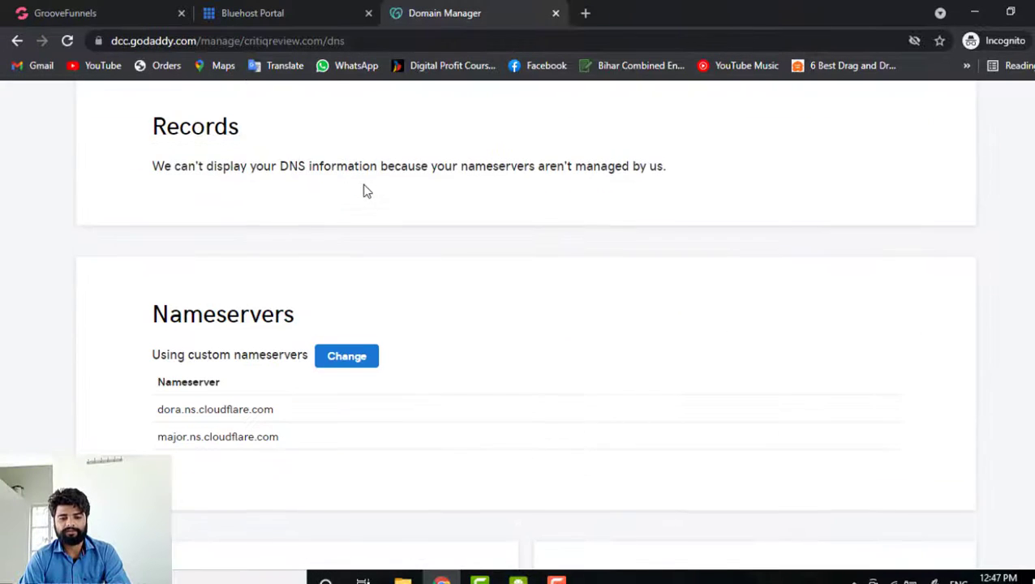
pyautogui.scroll(-4, 364, 191)
pyautogui.scroll(3, 364, 191)
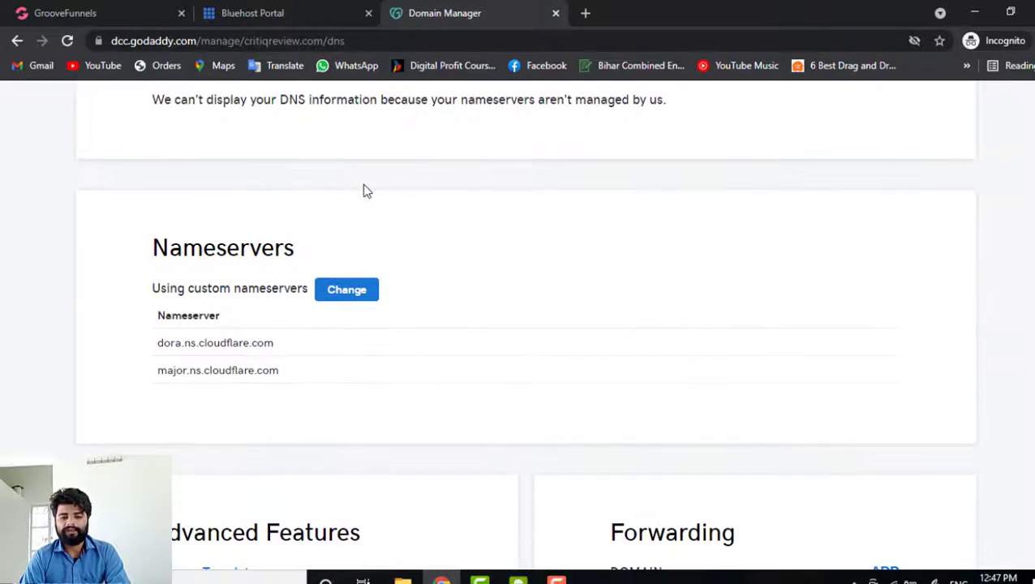
pyautogui.scroll(-1, 364, 190)
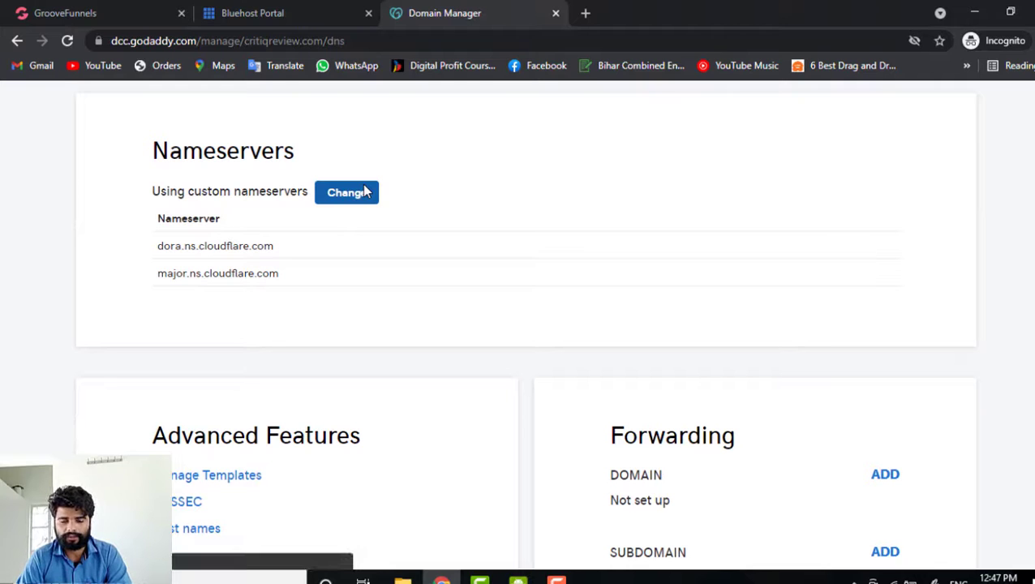
pyautogui.scroll(-2, 364, 191)
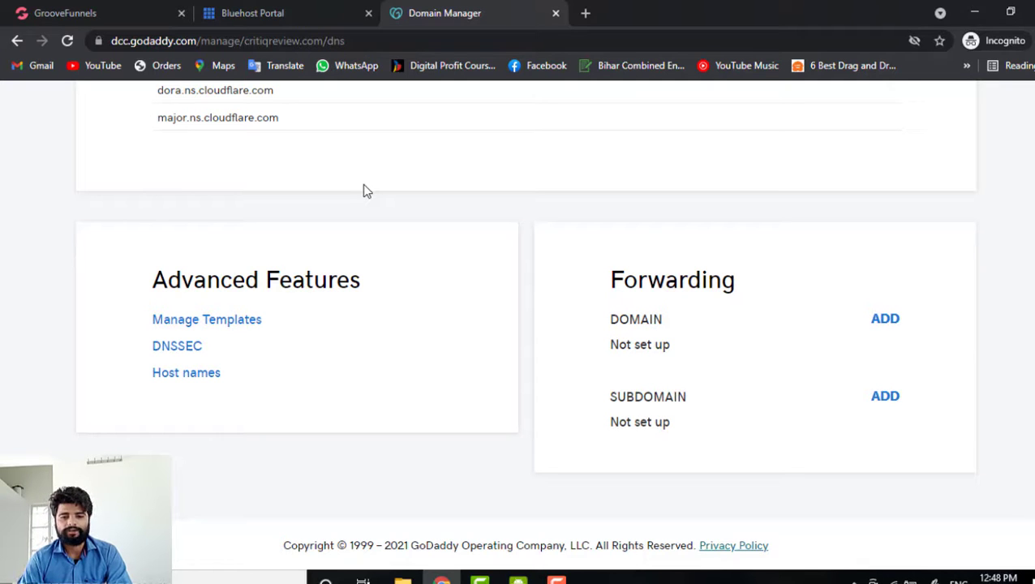
# - Switch back to GrooveFunnels and validate the DNS records in critiqreview.com's domain verification
pyautogui.click(73, 8)
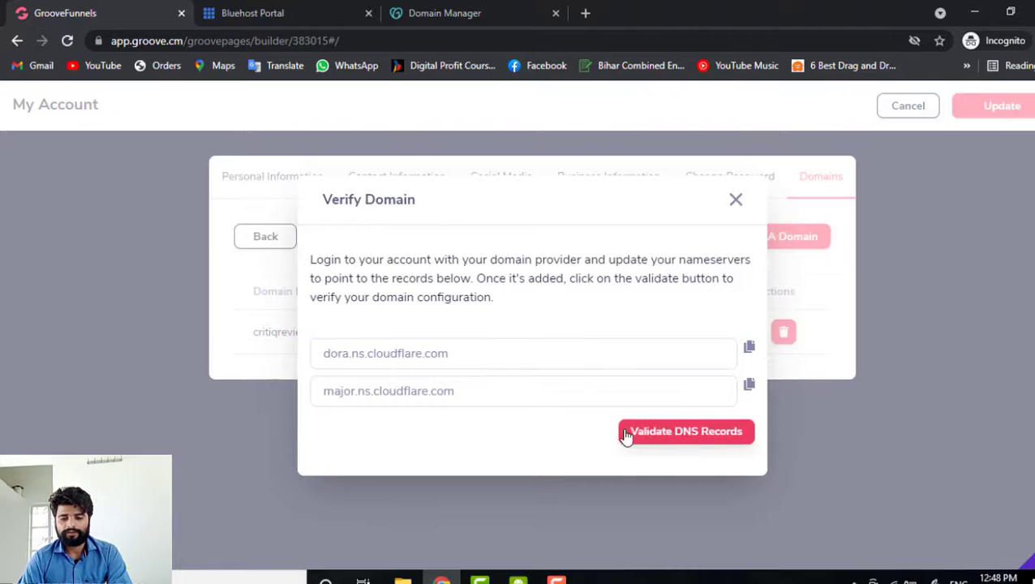
pyautogui.tripleClick(503, 362)
pyautogui.click(503, 363)
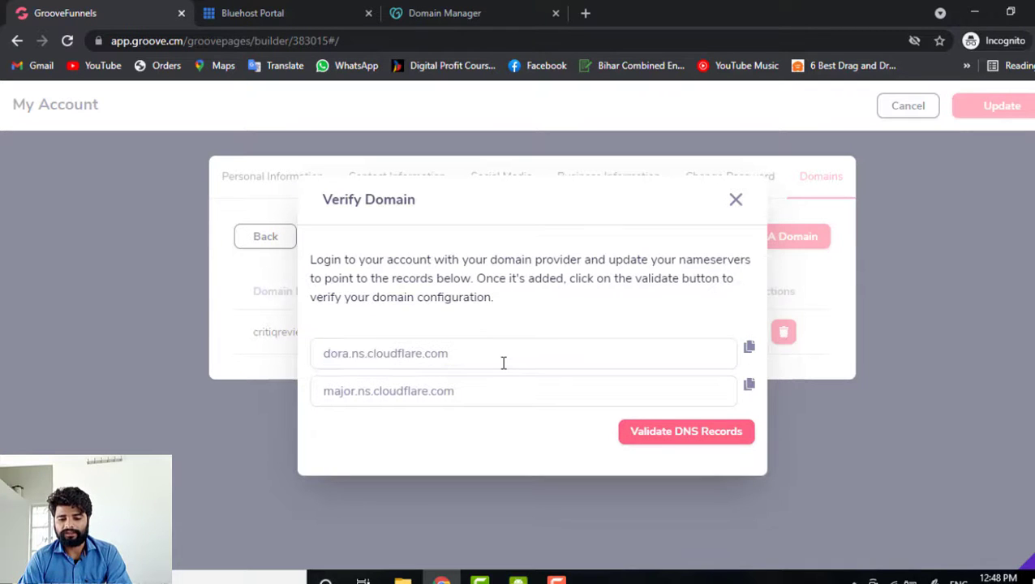
pyautogui.click(678, 433)
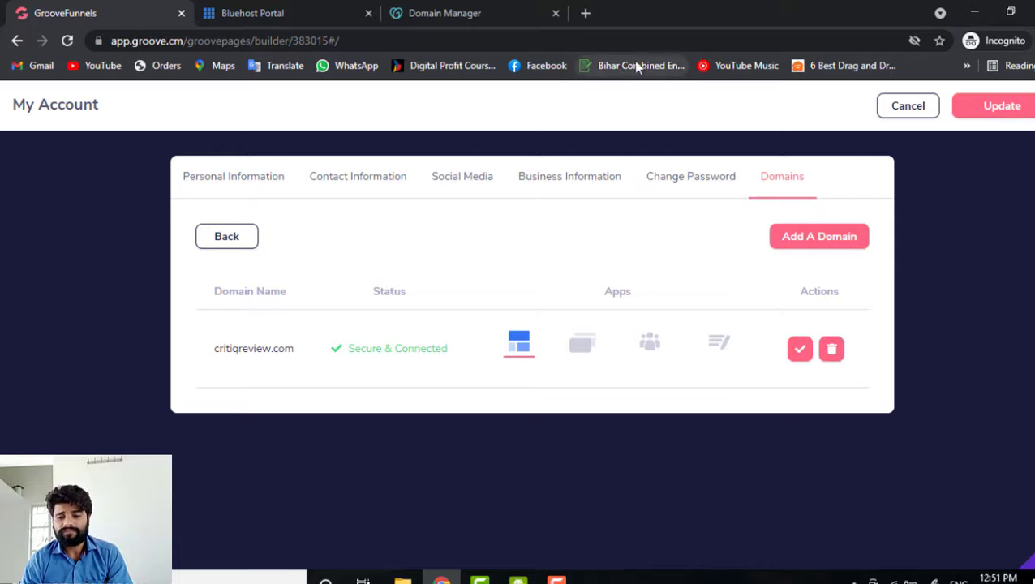
# - Open critiqreview.com in a new browser tab to check which page the domain serves
pyautogui.click(585, 13)
pyautogui.write('ci')
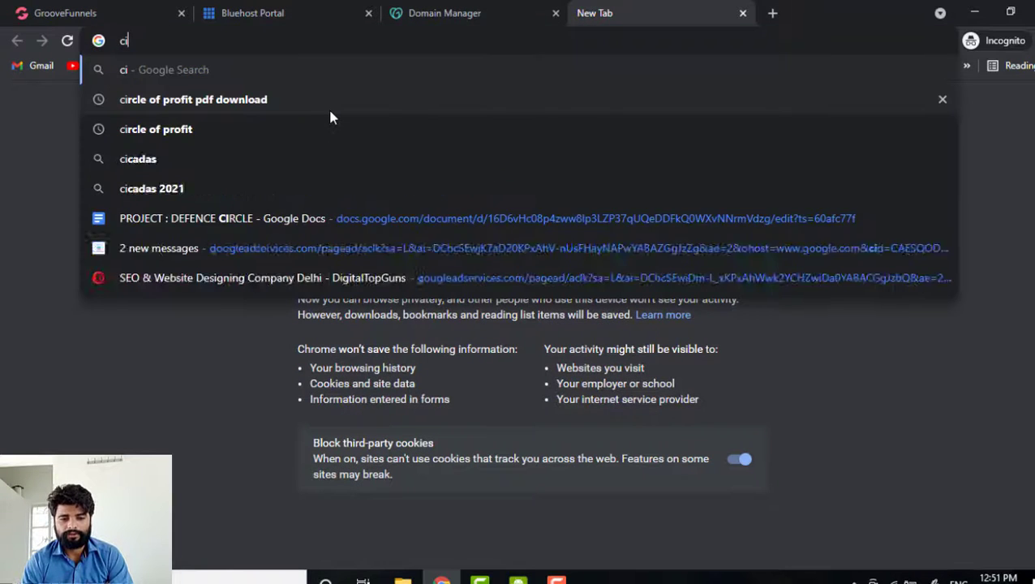
pyautogui.write('r')
pyautogui.press('BackSpace')
pyautogui.write('ritiquereview.com')
pyautogui.press('Return')
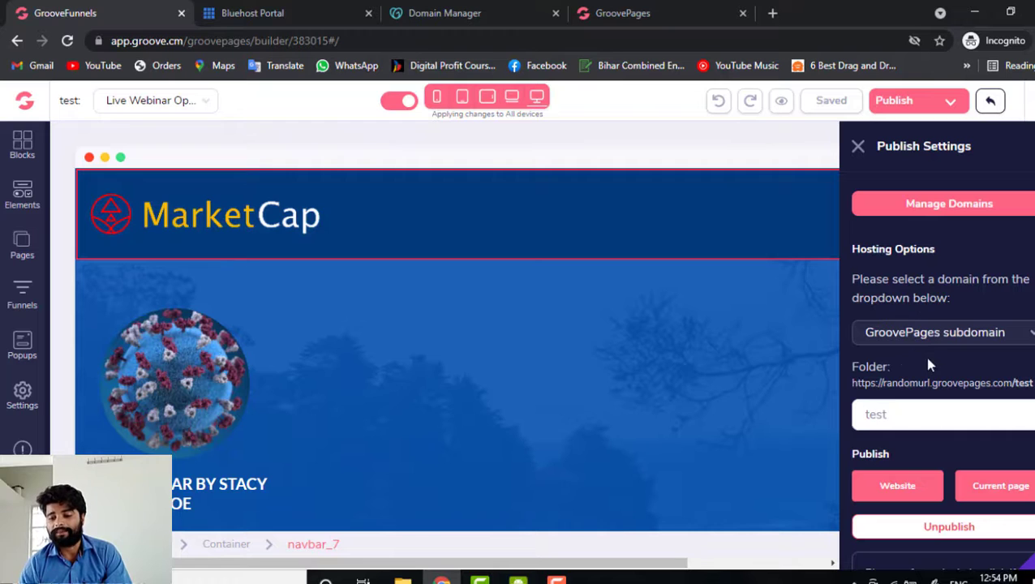
# - Set the page's hosting option to Custom domain in the GroovePages publish settings
pyautogui.scroll(-1, 929, 365)
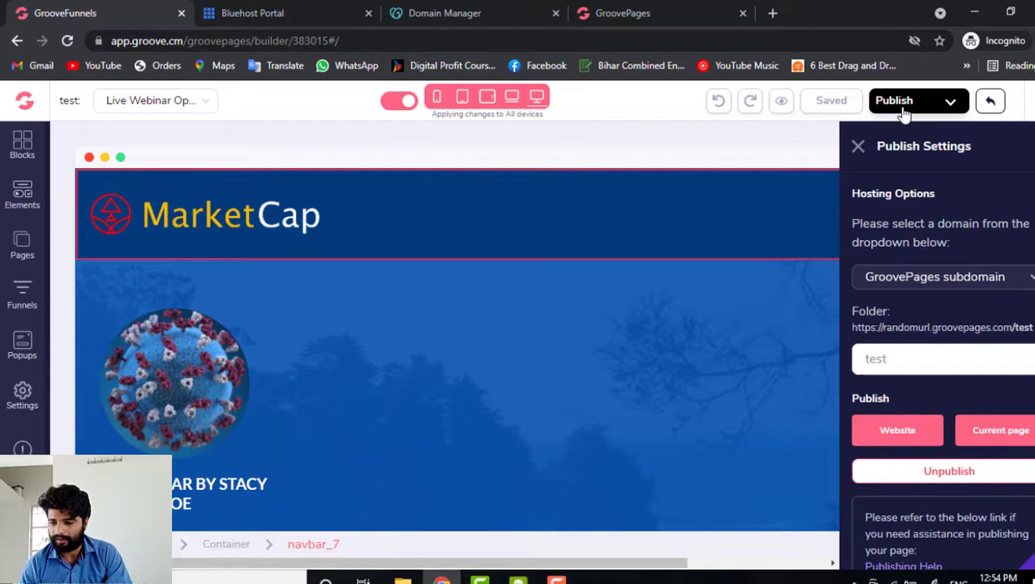
pyautogui.click(903, 102)
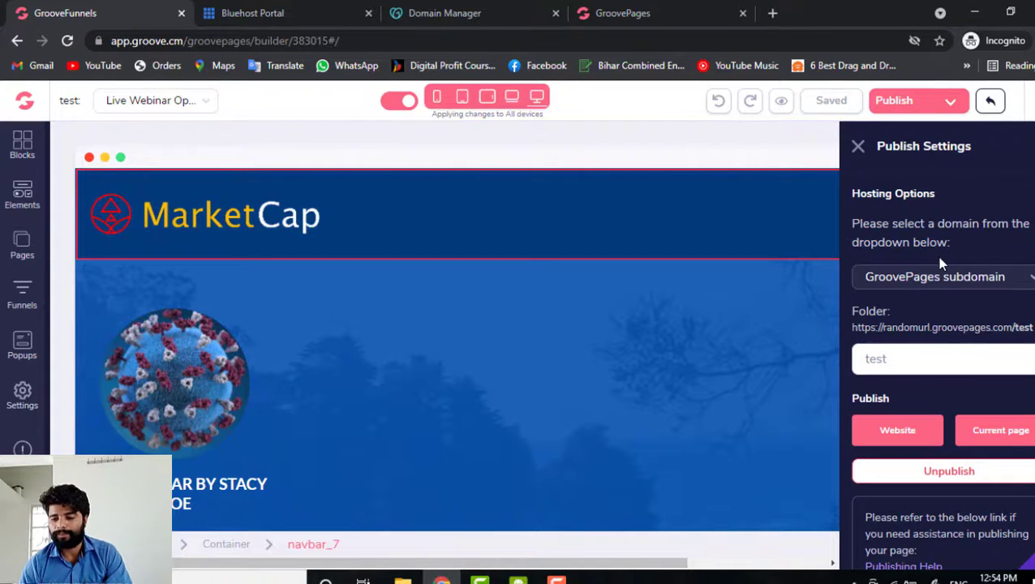
pyautogui.click(985, 280)
pyautogui.click(985, 280)
pyautogui.click(985, 280)
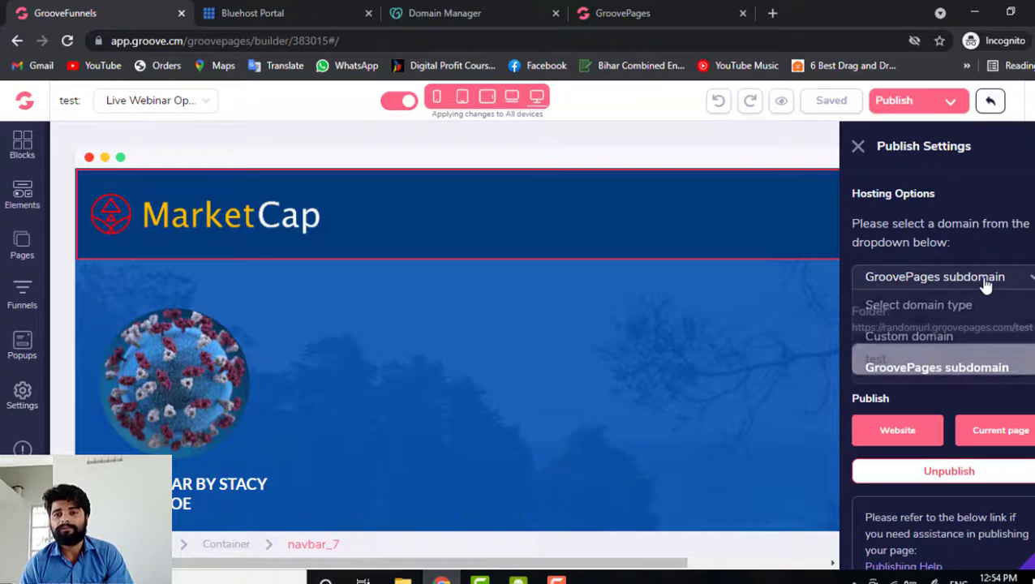
pyautogui.click(933, 338)
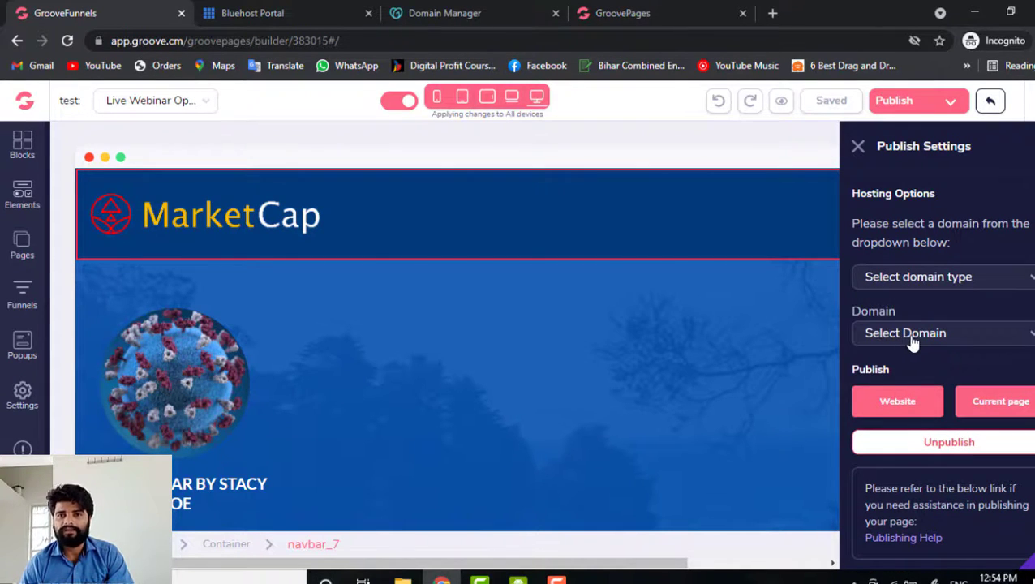
# - Try to select a connected domain for publishing from the available custom domains
pyautogui.click(912, 344)
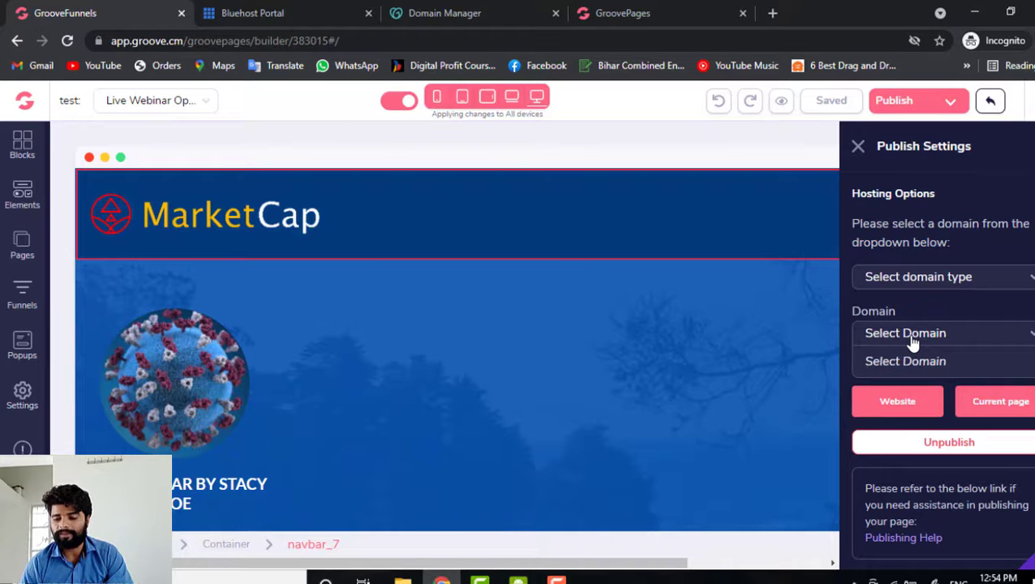
pyautogui.click(912, 343)
pyautogui.click(912, 344)
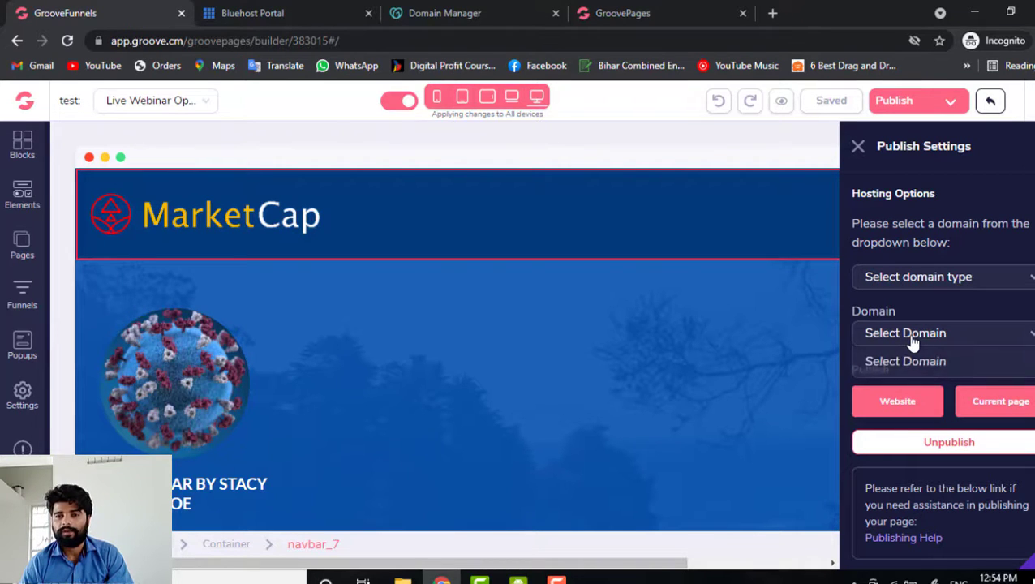
pyautogui.click(912, 344)
pyautogui.click(953, 341)
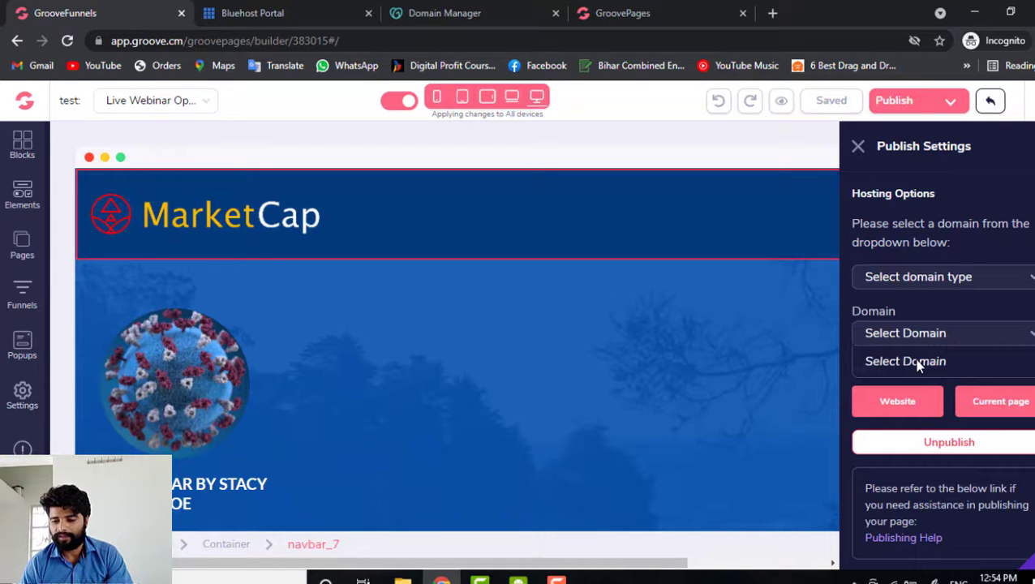
pyautogui.click(919, 366)
pyautogui.click(896, 344)
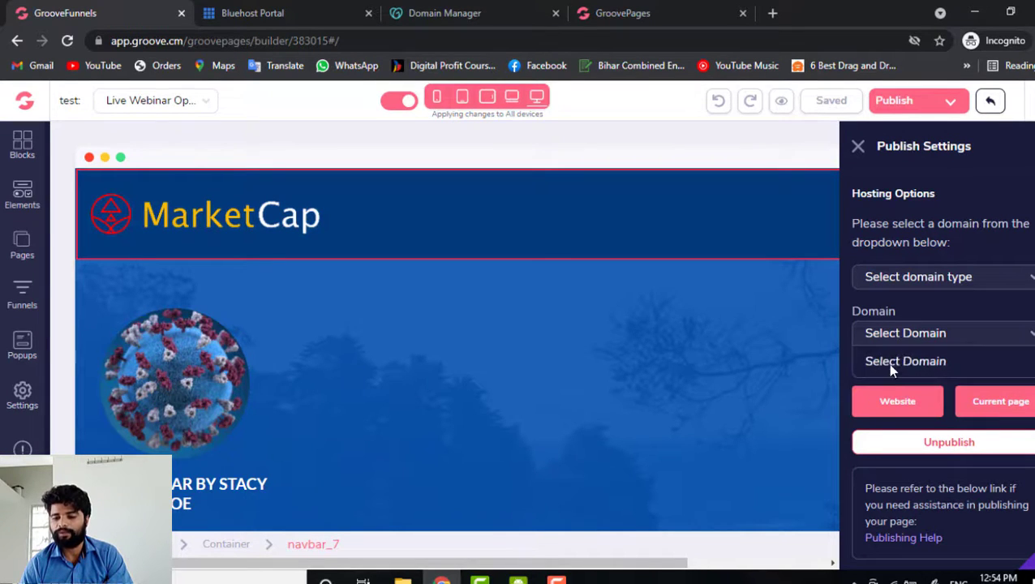
pyautogui.scroll(1, 905, 356)
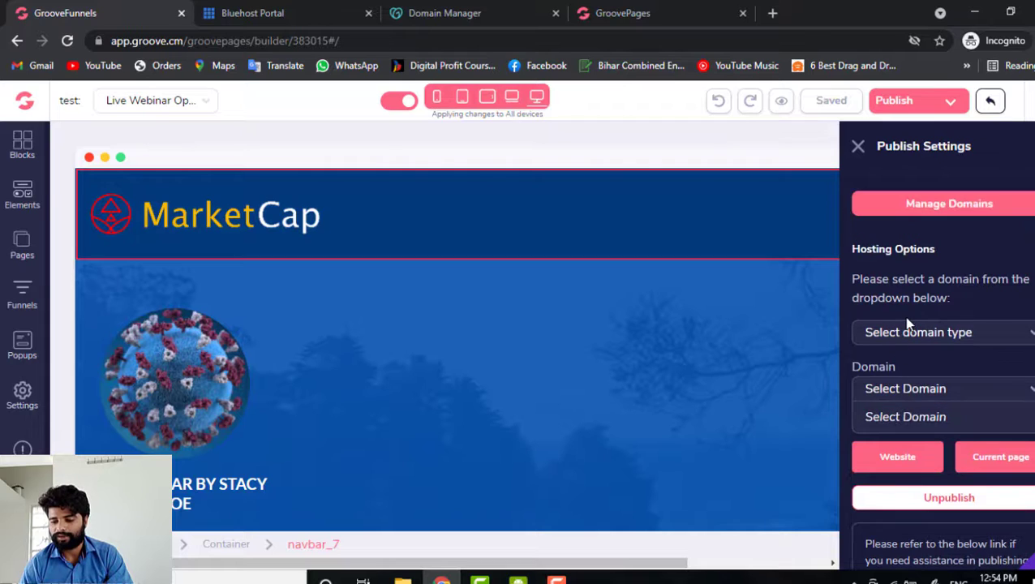
pyautogui.scroll(-1, 907, 325)
pyautogui.scroll(1, 907, 324)
pyautogui.scroll(-1, 907, 324)
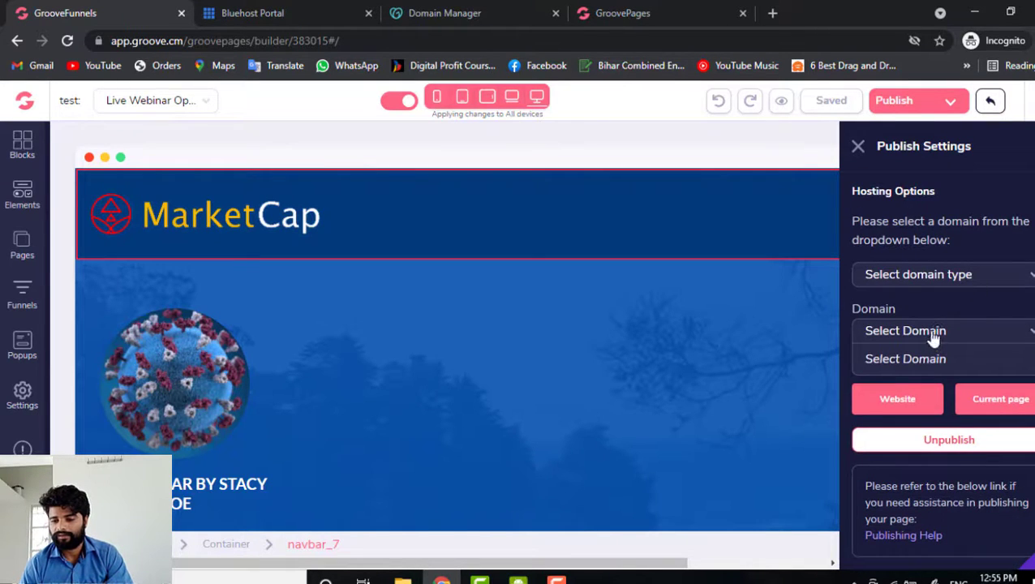
pyautogui.click(932, 339)
# - Reload the page builder, set hosting to Custom domain again in the publish settings, and try to choose a domain
pyautogui.click(67, 40)
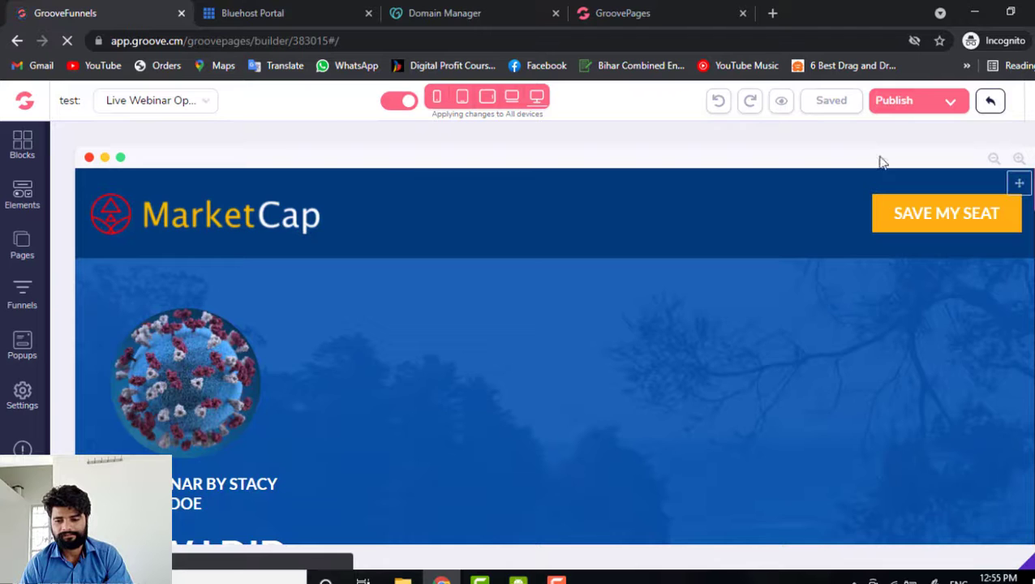
pyautogui.click(890, 108)
pyautogui.scroll(-1, 924, 353)
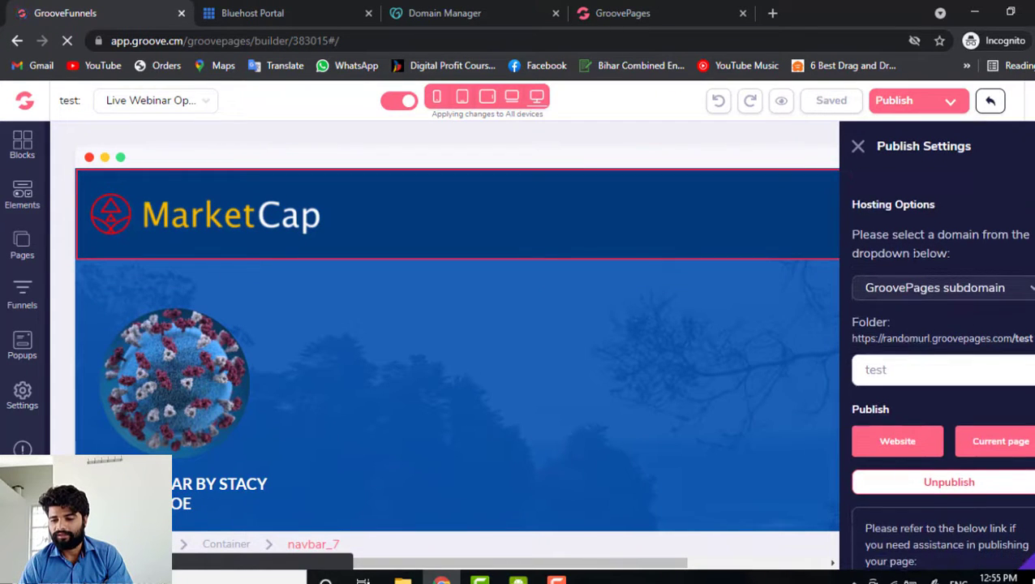
pyautogui.click(917, 294)
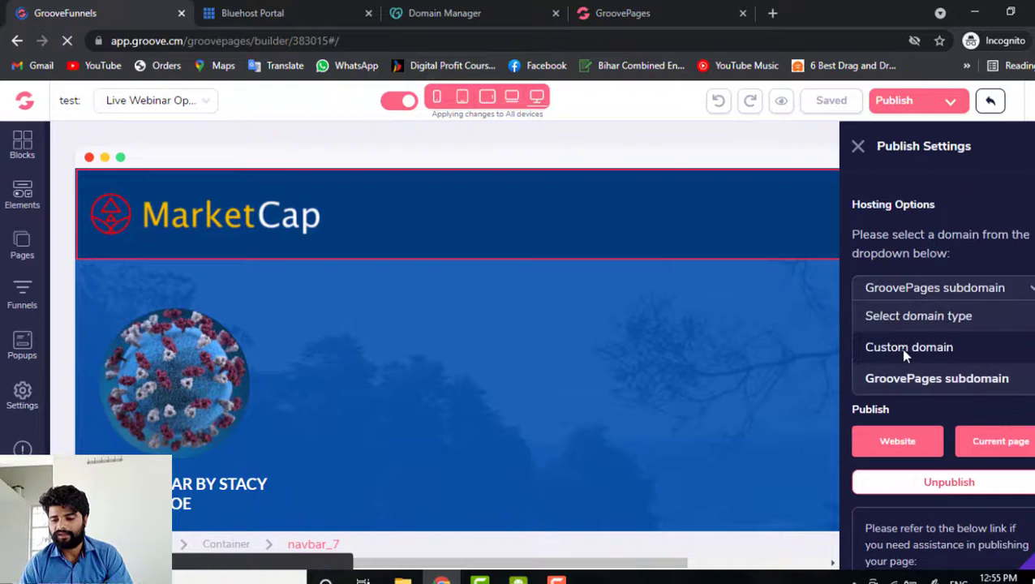
pyautogui.click(904, 349)
pyautogui.click(911, 349)
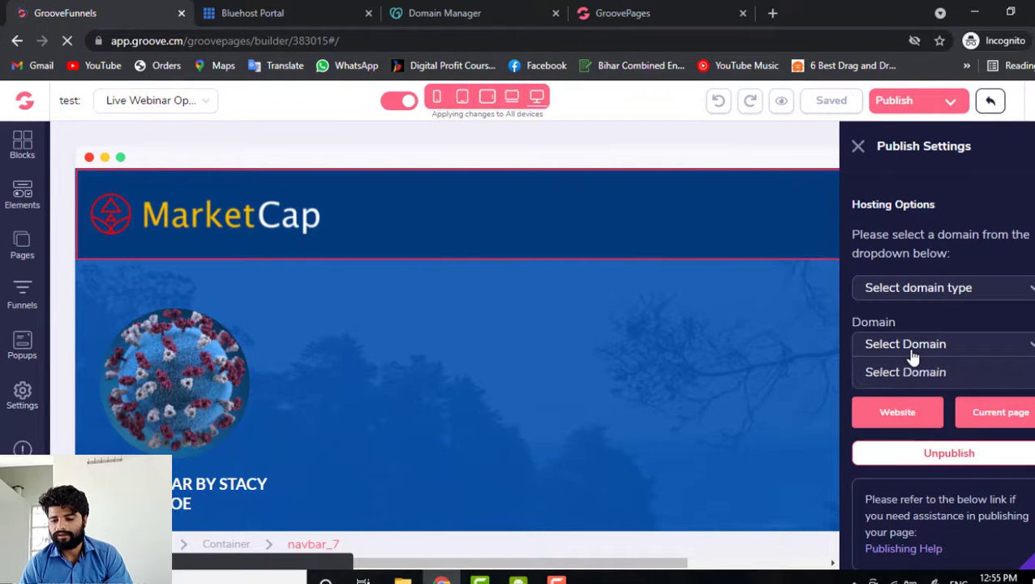
pyautogui.click(912, 349)
pyautogui.click(912, 349)
pyautogui.click(912, 358)
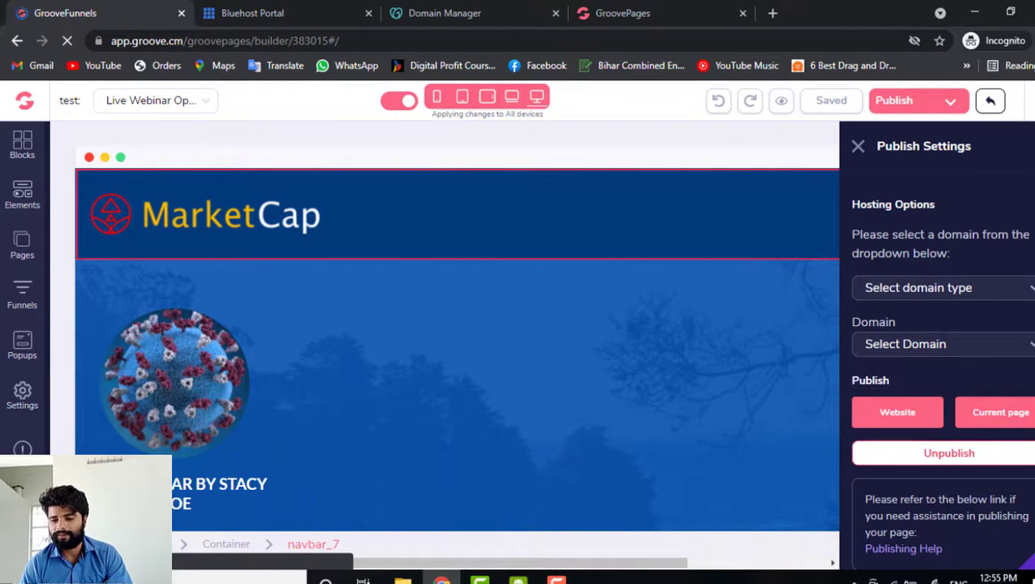
# - Open the custom domain management from the publish settings and validate critiqreview.com's DNS records
pyautogui.click(939, 218)
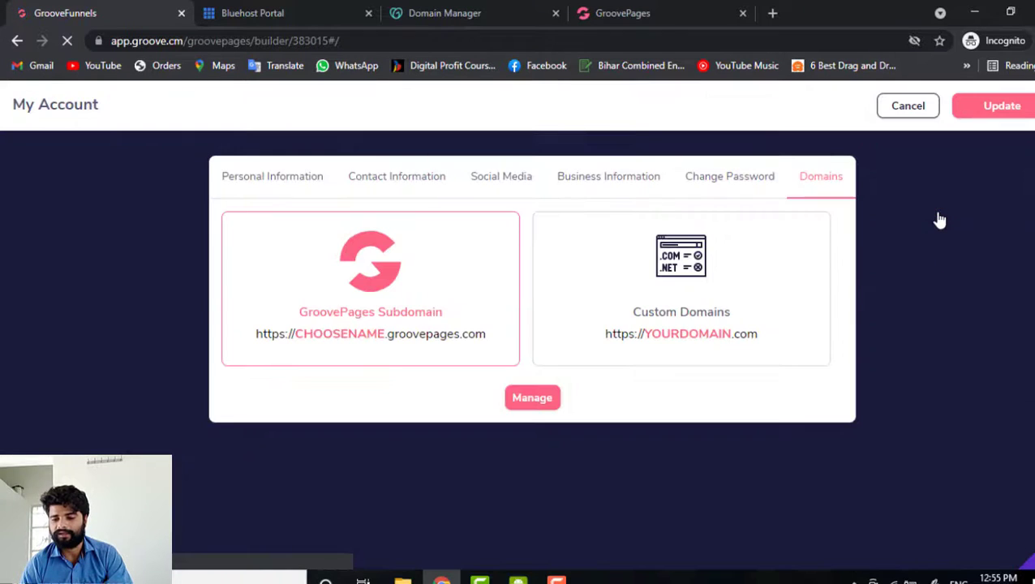
pyautogui.click(704, 314)
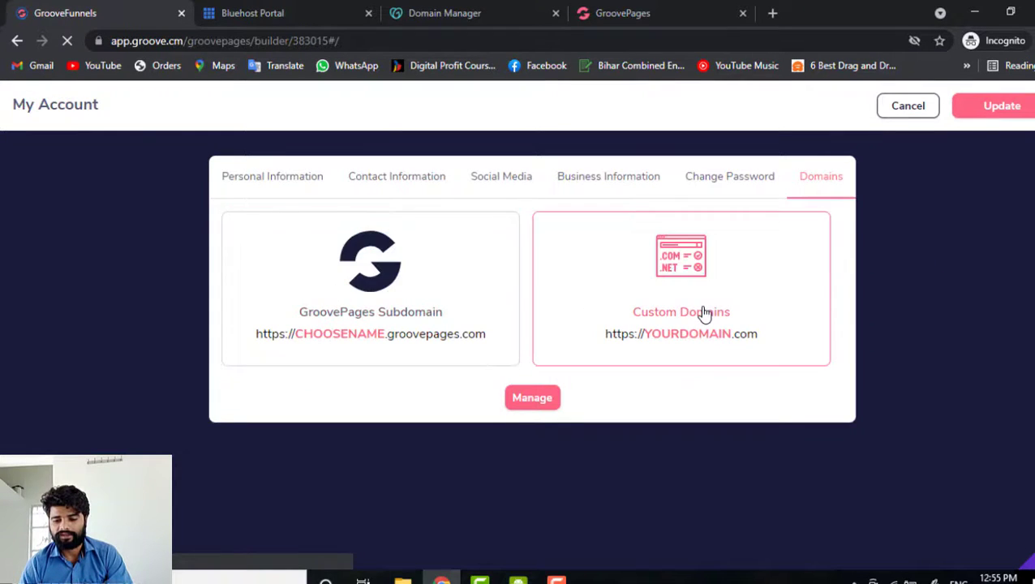
pyautogui.click(508, 412)
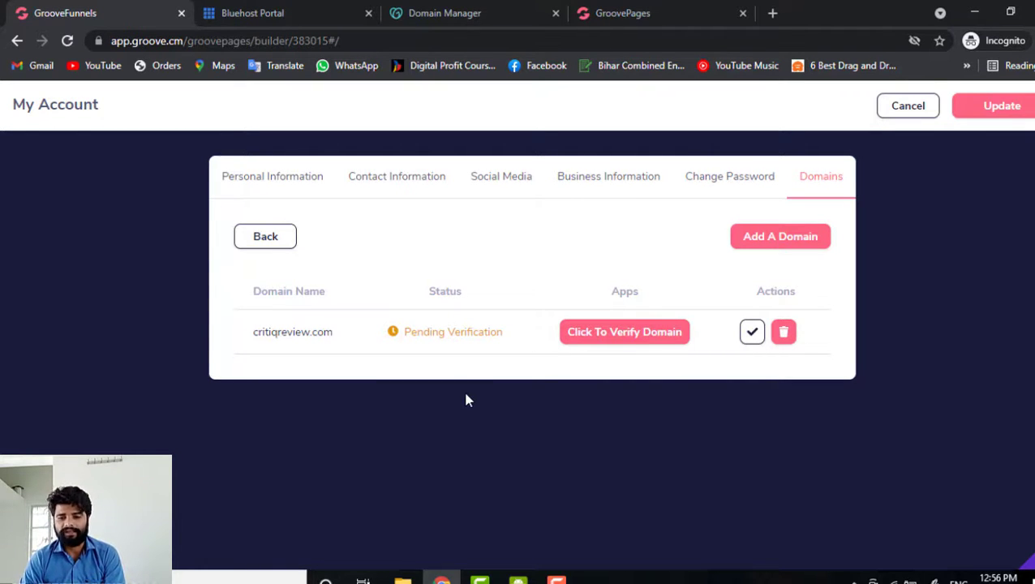
pyautogui.click(632, 332)
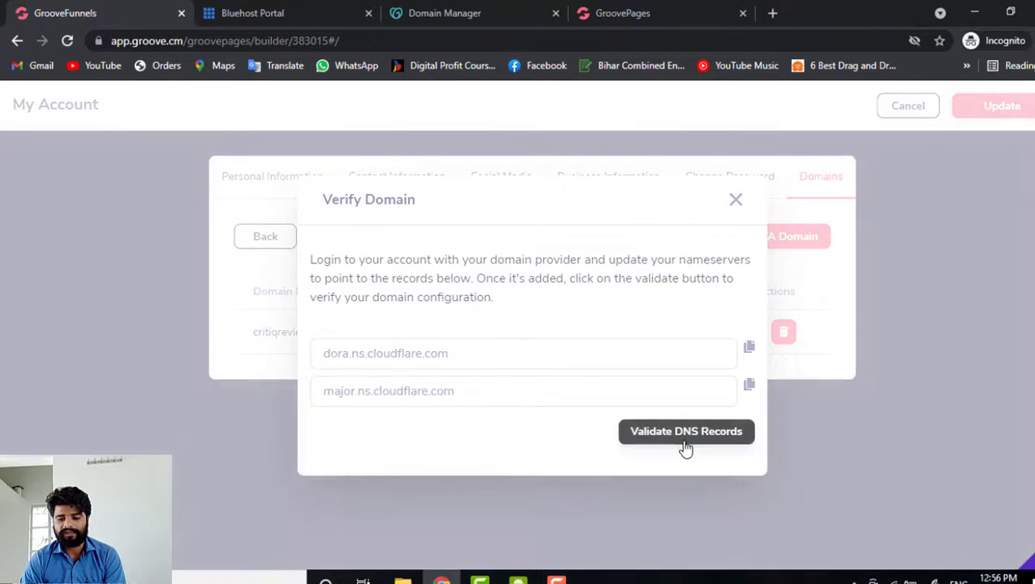
pyautogui.click(685, 438)
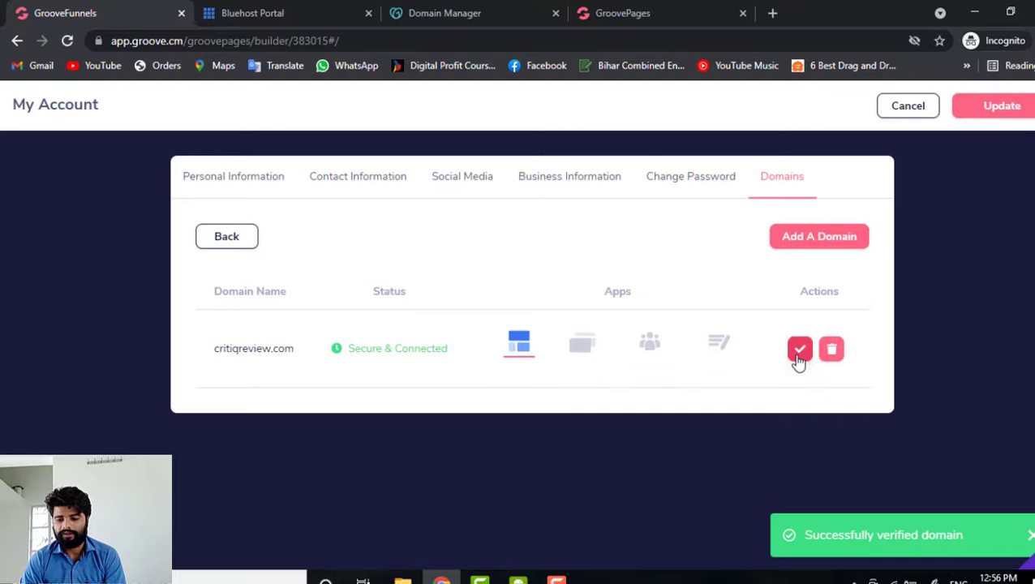
# - Confirm critiqreview.com with GroovePages as its app and update the account settings
pyautogui.click(797, 357)
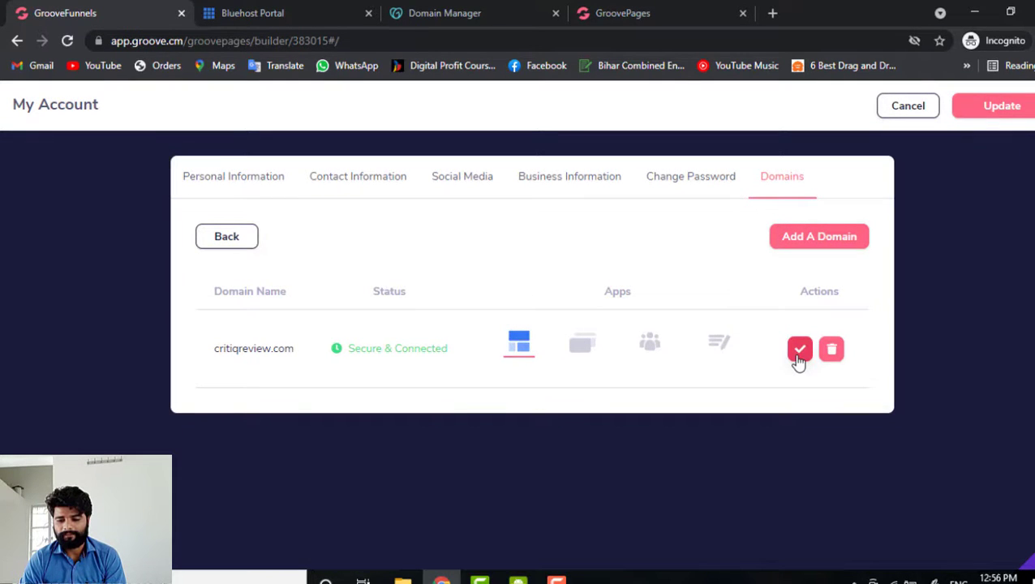
pyautogui.click(799, 357)
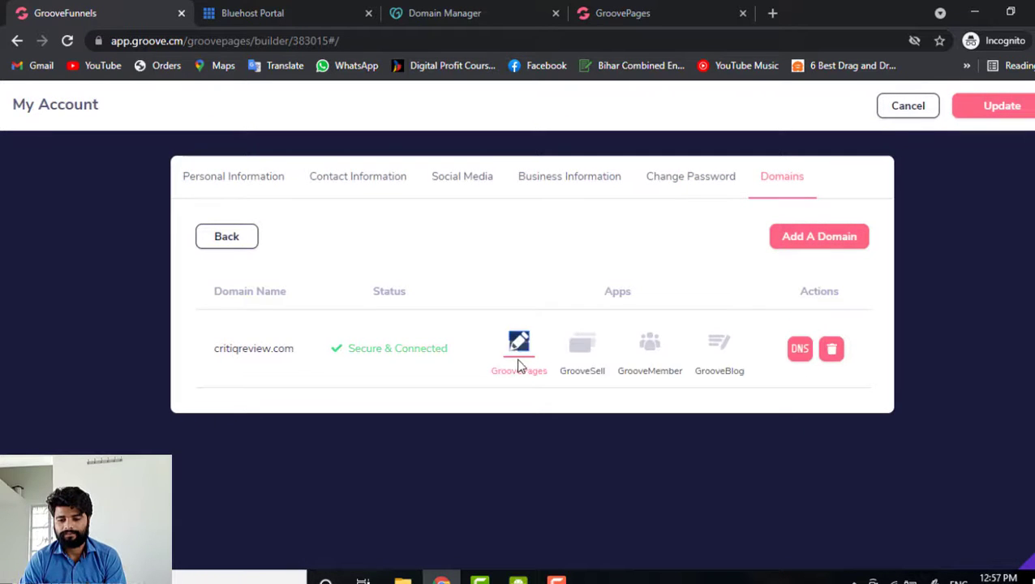
pyautogui.click(801, 354)
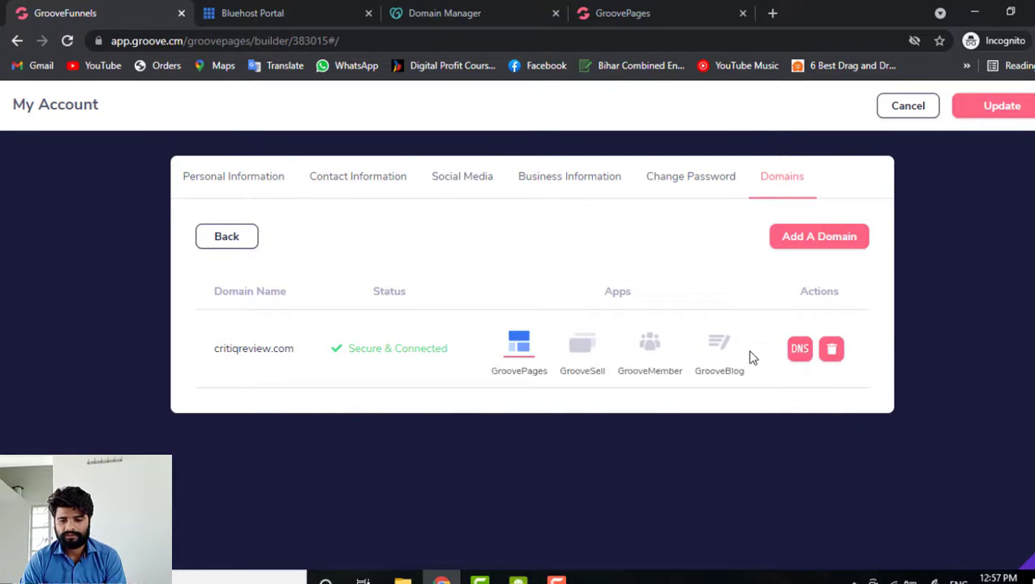
pyautogui.click(801, 353)
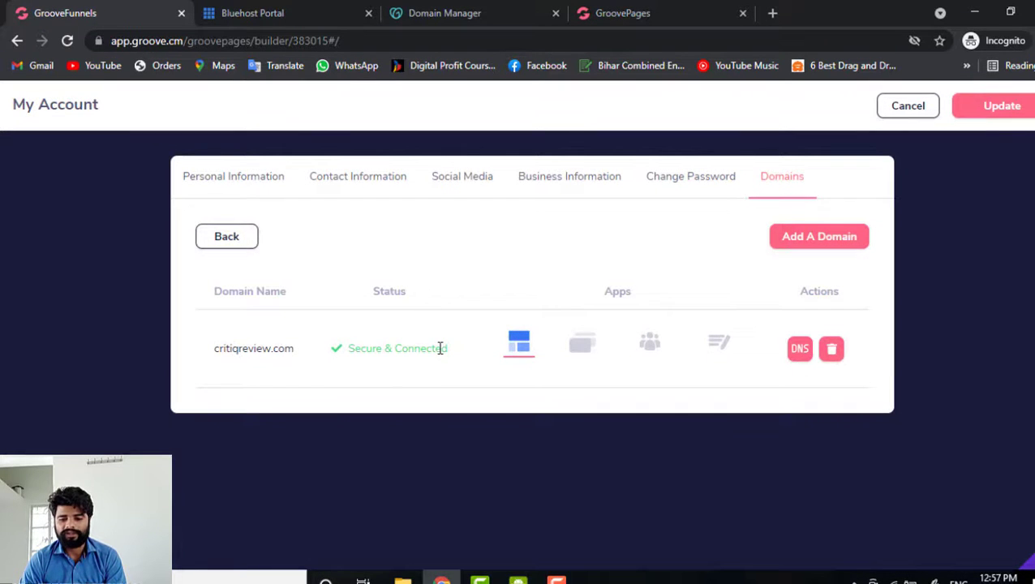
pyautogui.click(1005, 106)
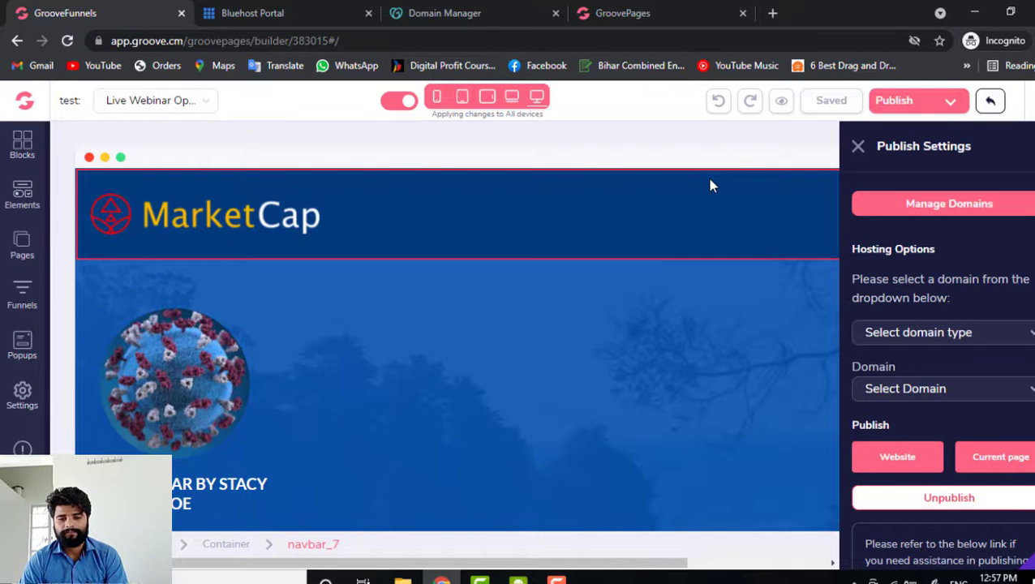
# - Reload the builder after the account update and retry choosing a custom domain in the page's publish settings
pyautogui.click(661, 297)
pyautogui.click(341, 175)
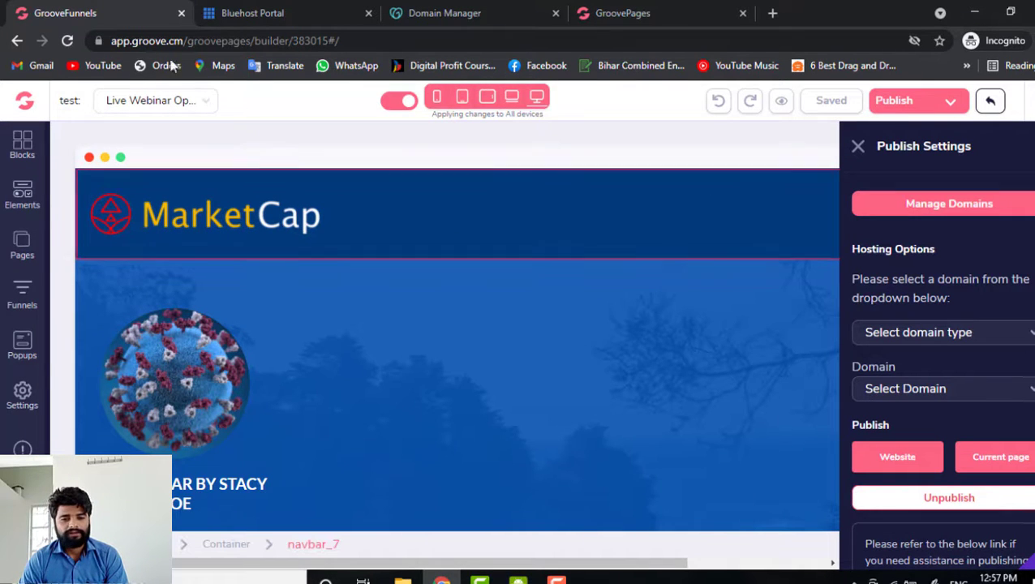
pyautogui.click(67, 42)
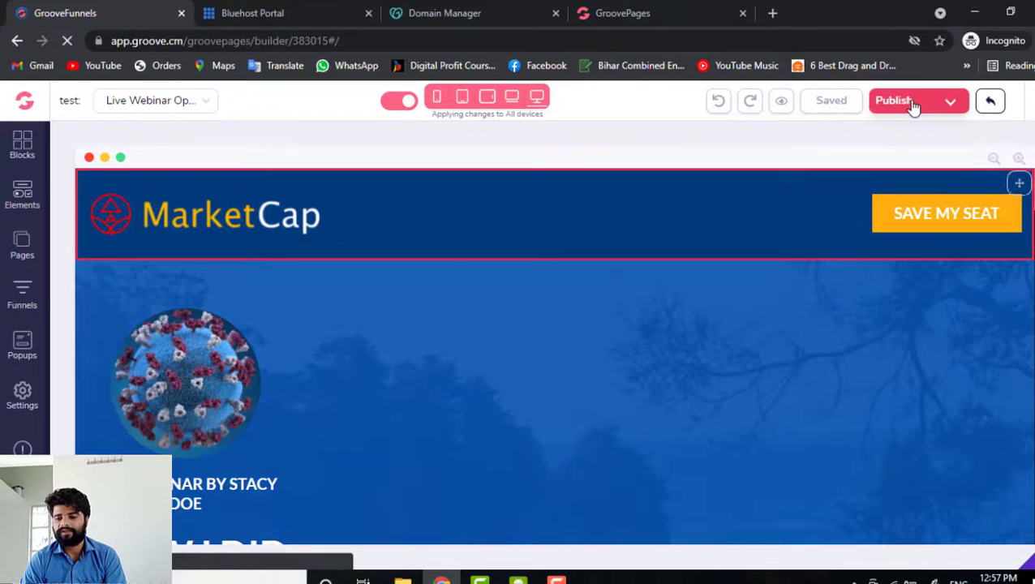
pyautogui.click(894, 101)
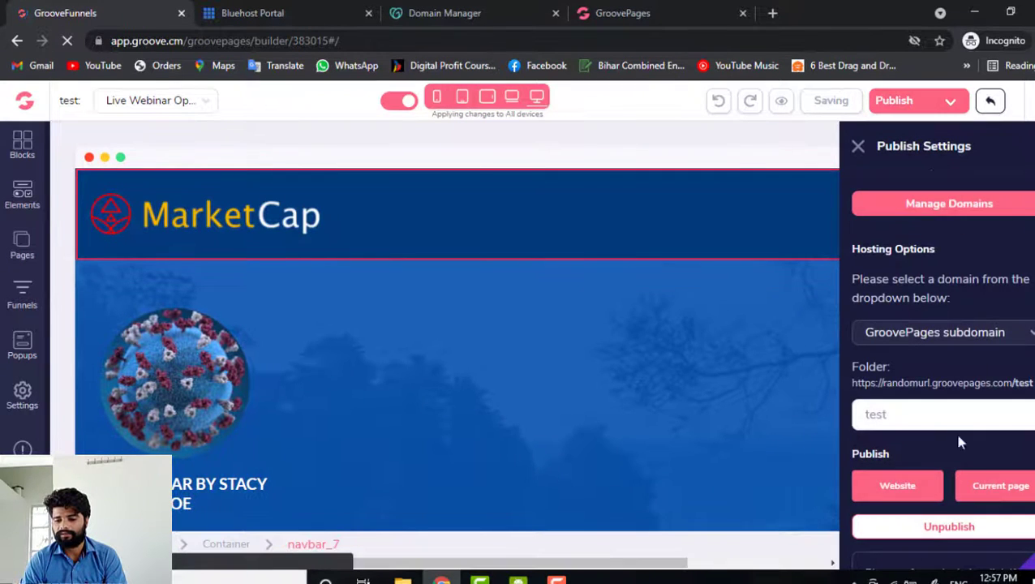
pyautogui.click(914, 334)
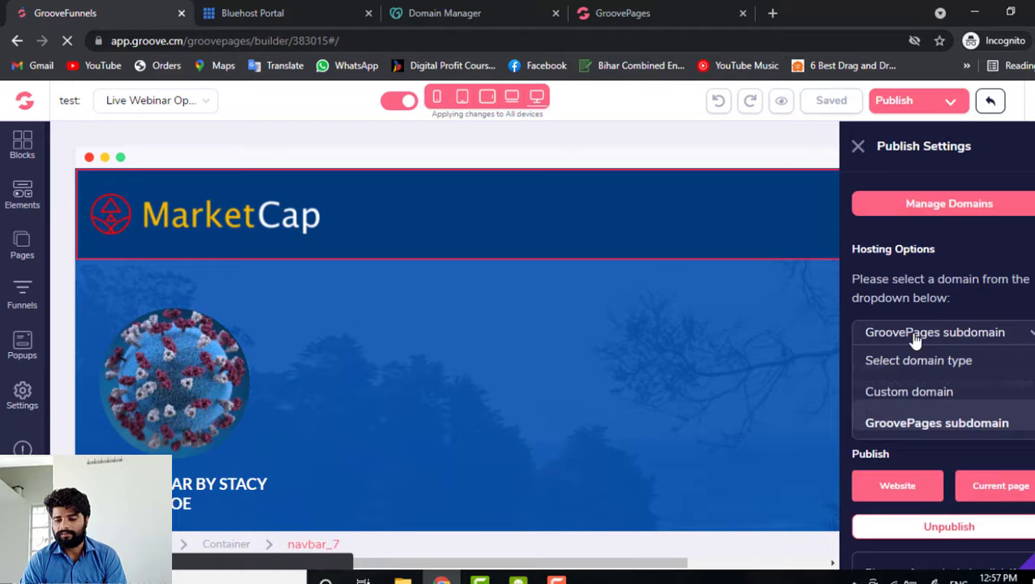
pyautogui.click(912, 392)
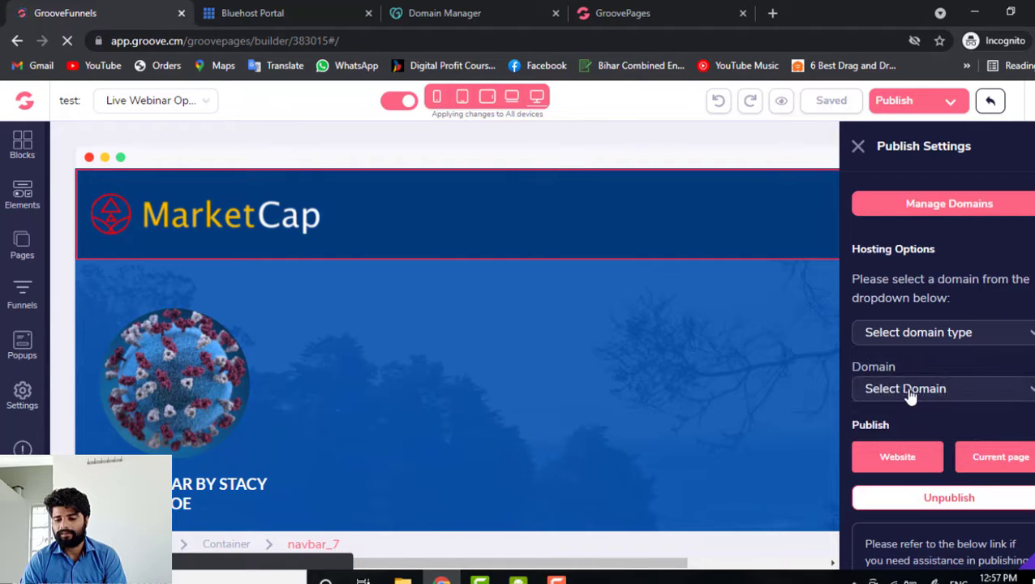
pyautogui.click(909, 392)
pyautogui.click(909, 391)
pyautogui.click(909, 392)
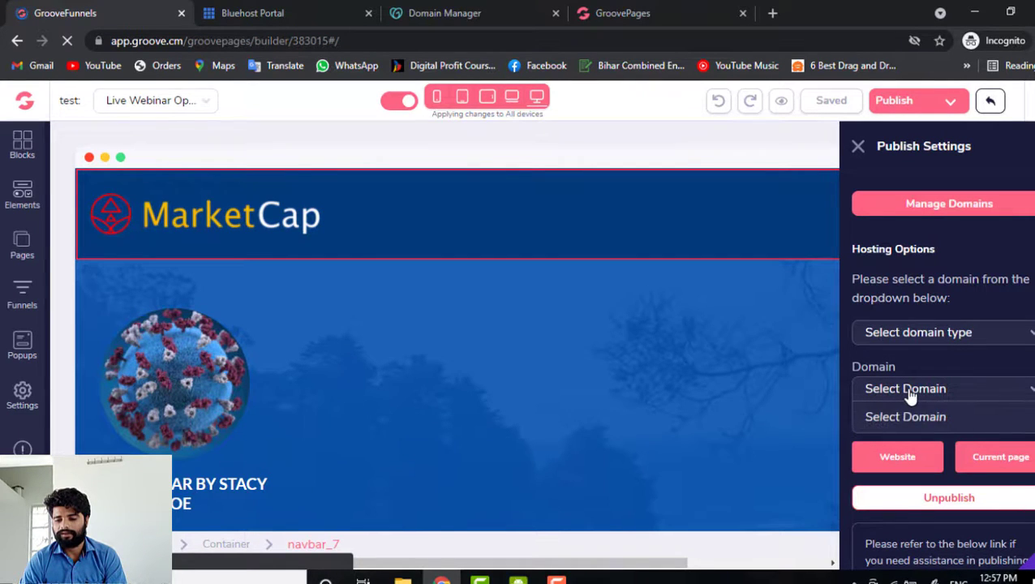
pyautogui.click(909, 392)
pyautogui.click(909, 392)
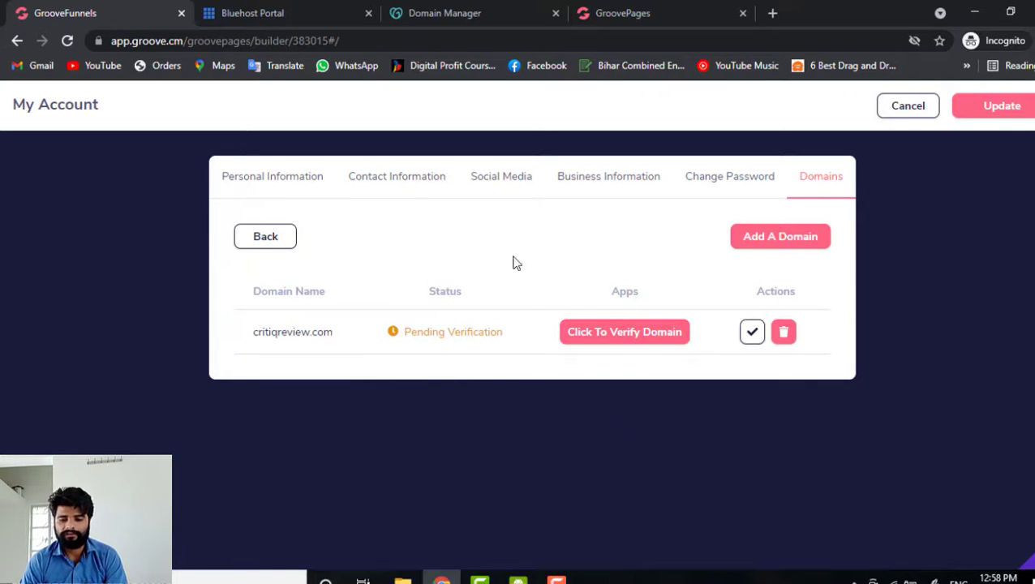
# - Verify the pending critiqreview.com domain by validating its DNS records, and update the account settings
pyautogui.click(621, 332)
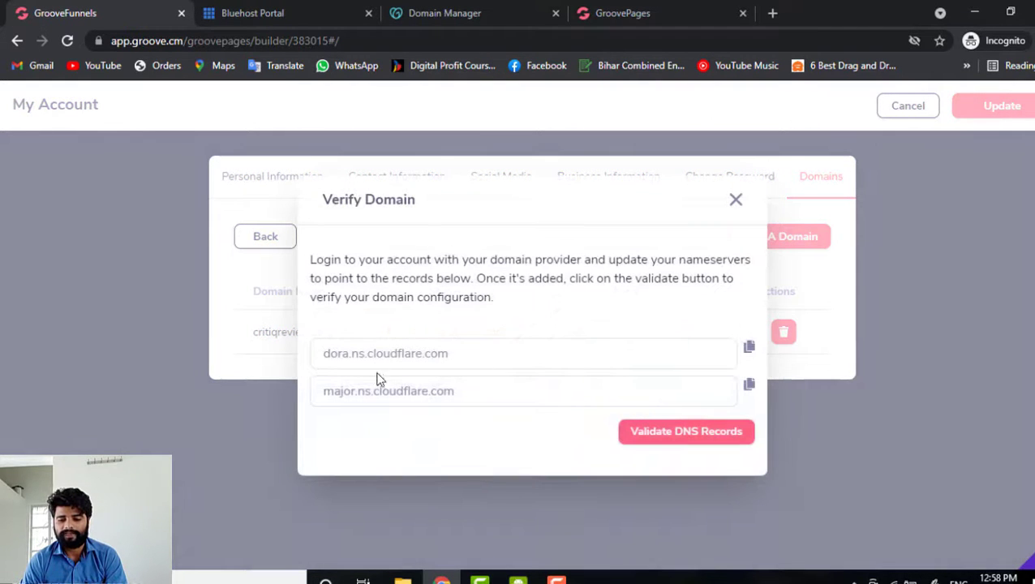
pyautogui.click(704, 431)
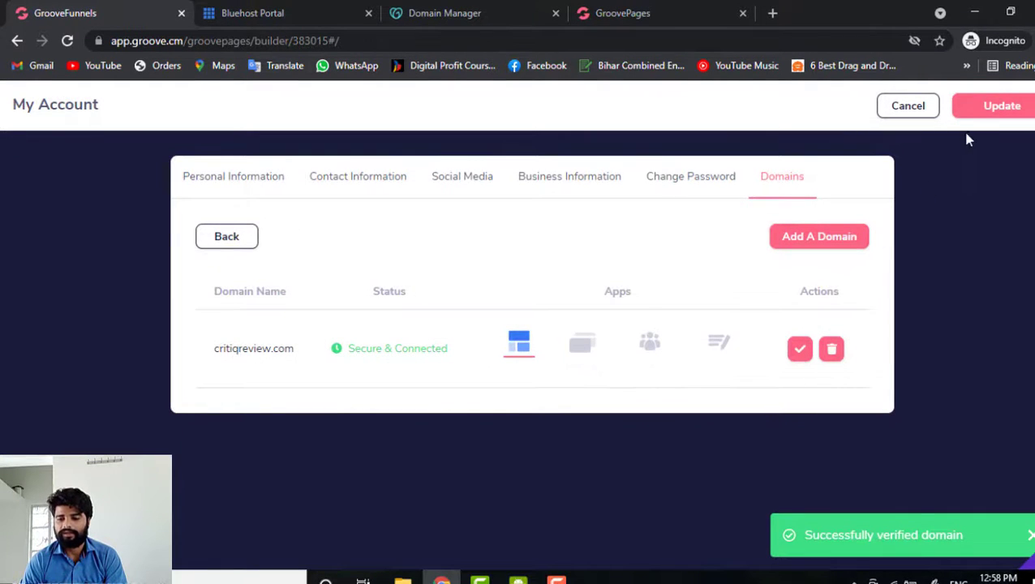
pyautogui.click(1003, 106)
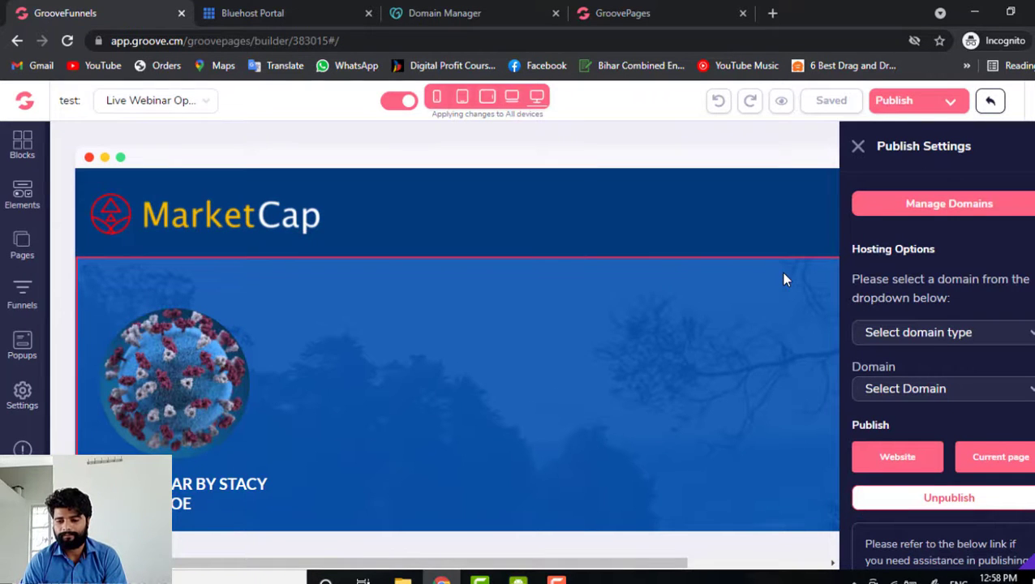
pyautogui.click(191, 201)
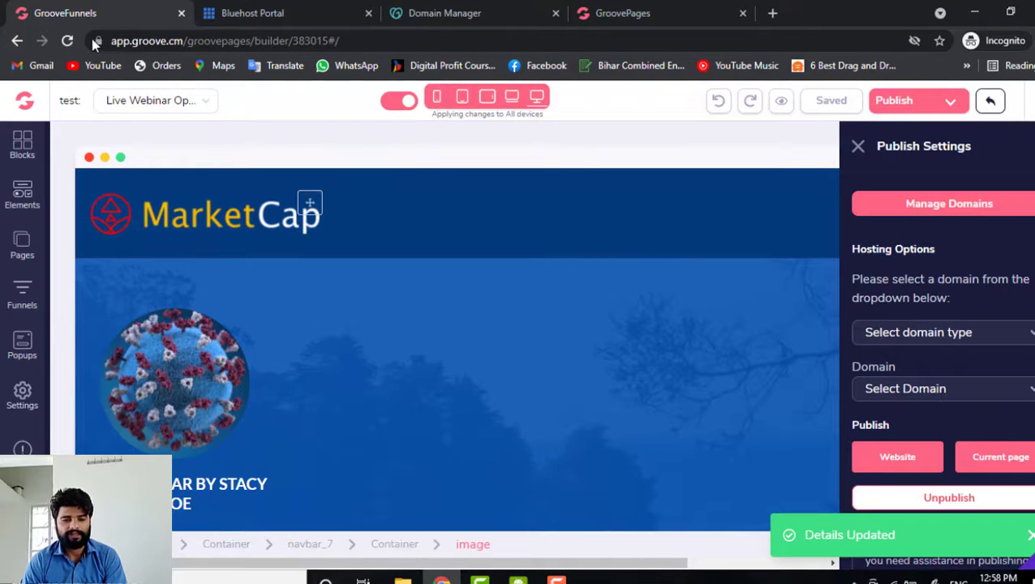
# - Reload the page builder, switch the publish hosting from GroovePages subdomain to Custom domain, and try to pick a domain
pyautogui.click(70, 40)
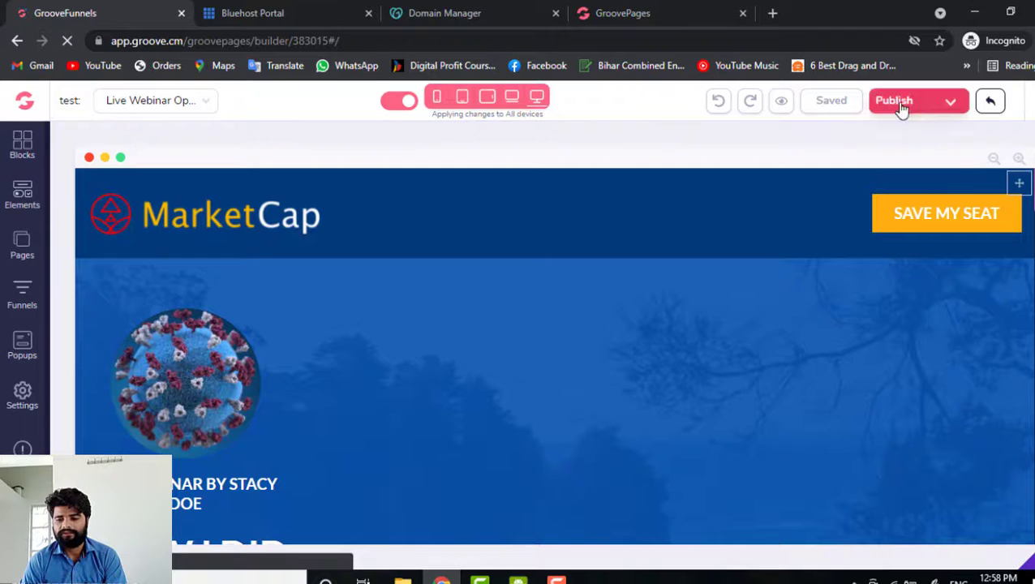
pyautogui.click(904, 105)
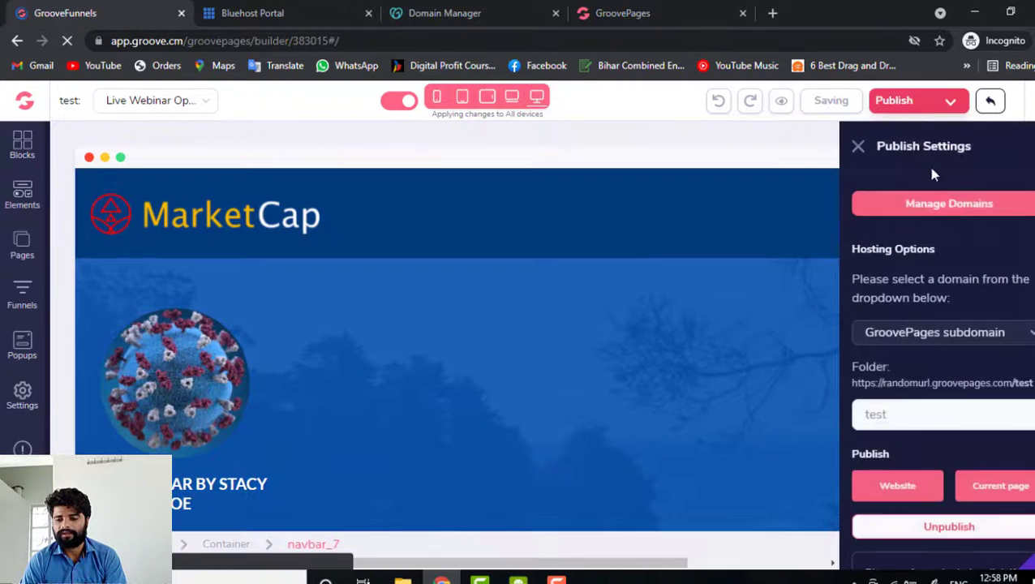
pyautogui.click(999, 336)
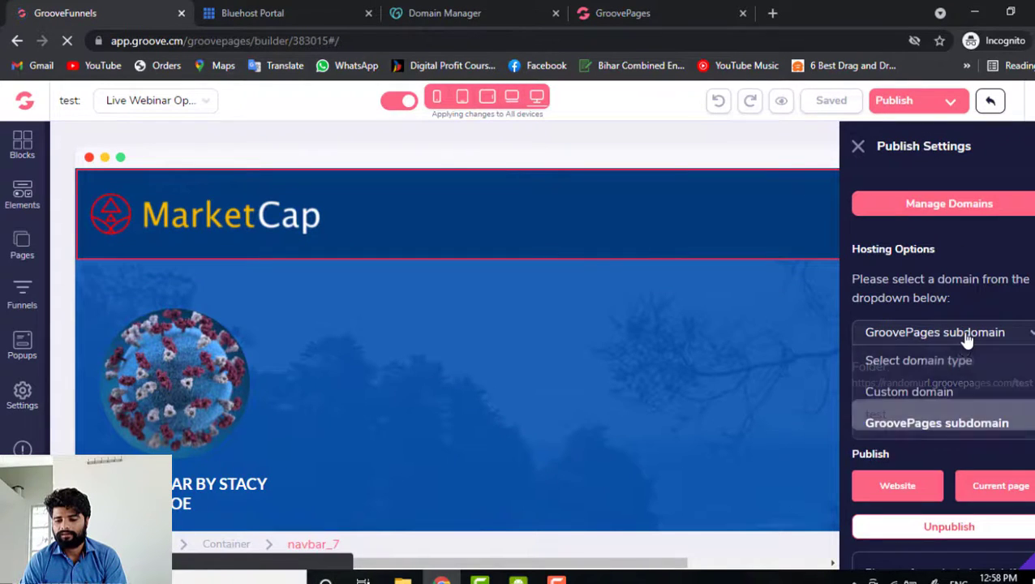
pyautogui.click(931, 392)
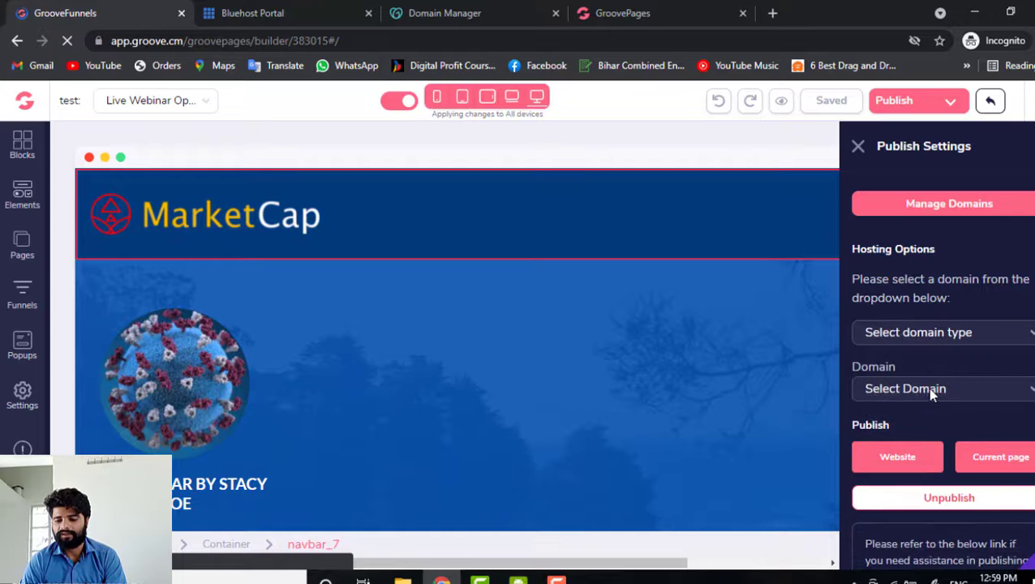
pyautogui.click(942, 391)
pyautogui.click(942, 391)
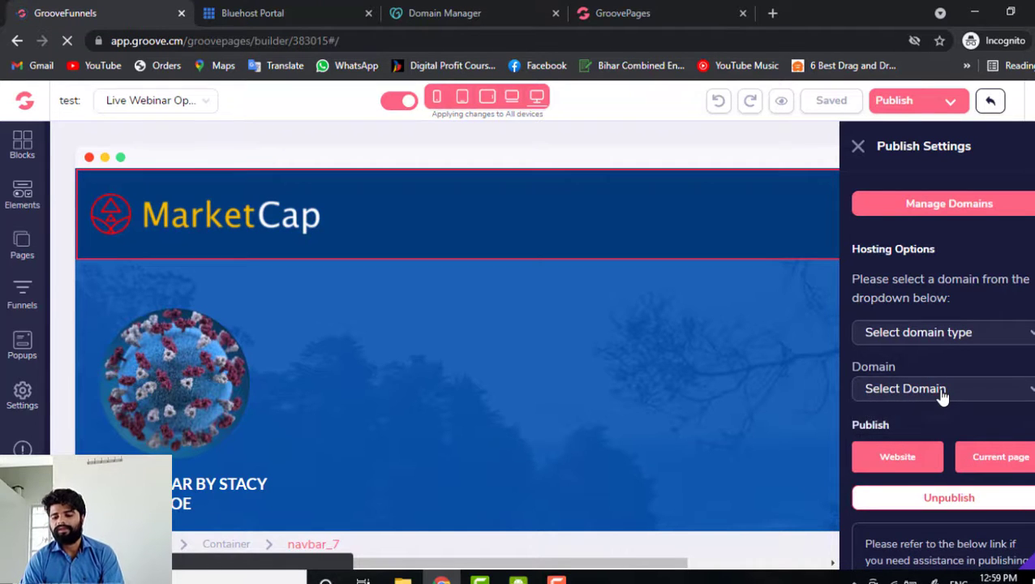
pyautogui.click(942, 391)
pyautogui.click(941, 391)
pyautogui.click(941, 391)
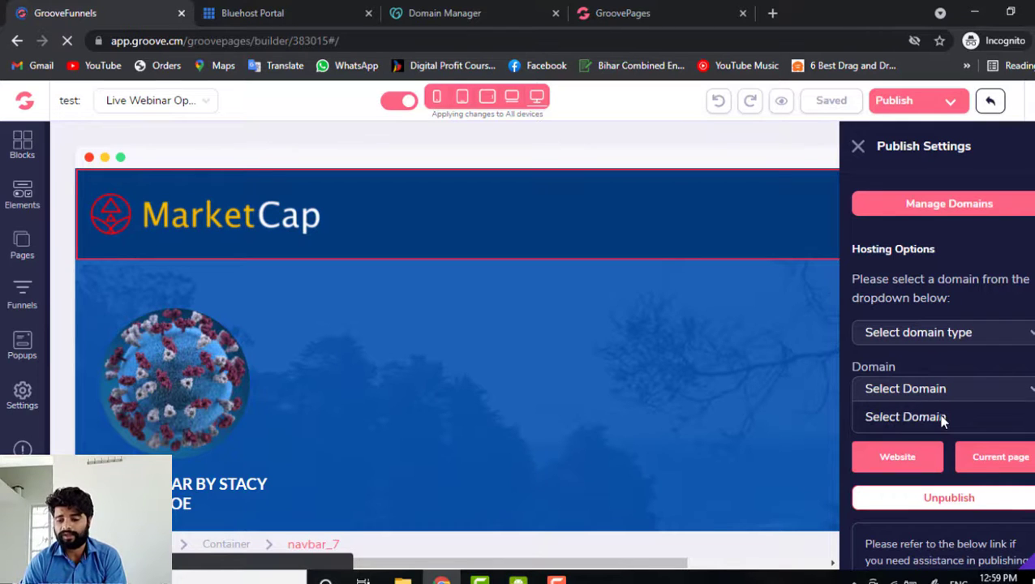
pyautogui.click(936, 420)
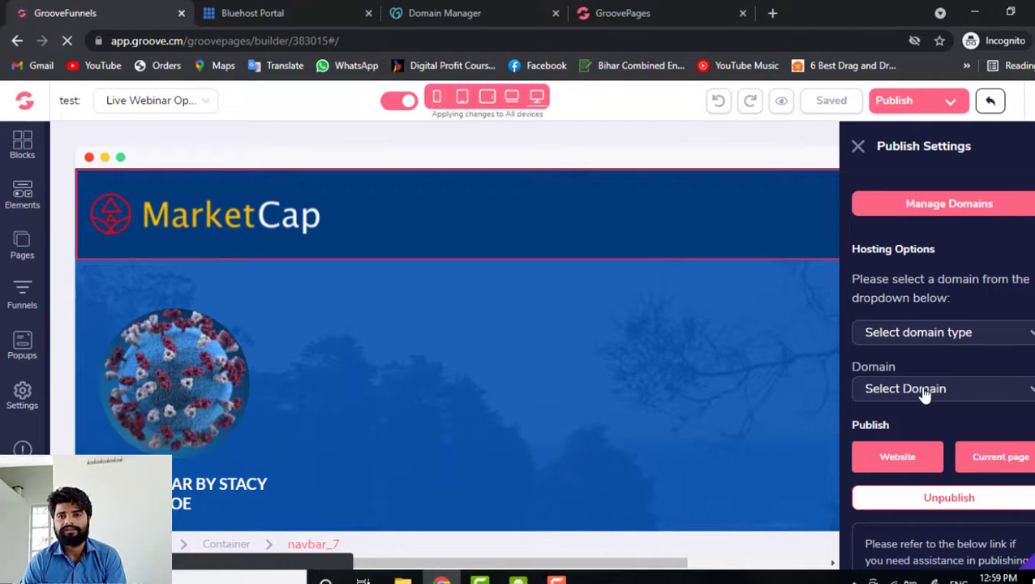
pyautogui.click(924, 393)
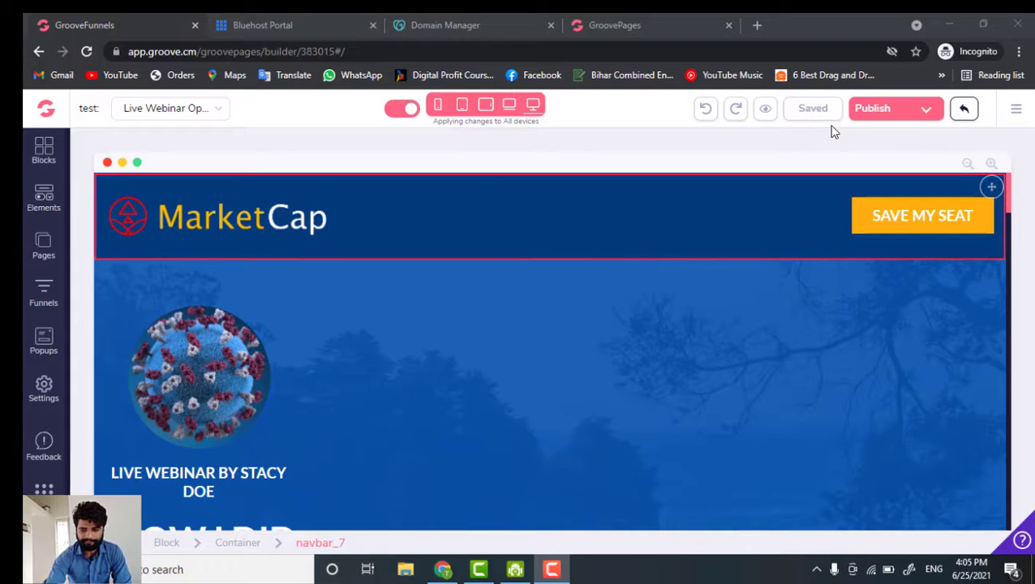
# - In the page's publish settings, set hosting to Custom domain and choose critiqreview.com as the domain
pyautogui.click(879, 109)
pyautogui.scroll(-1, 904, 354)
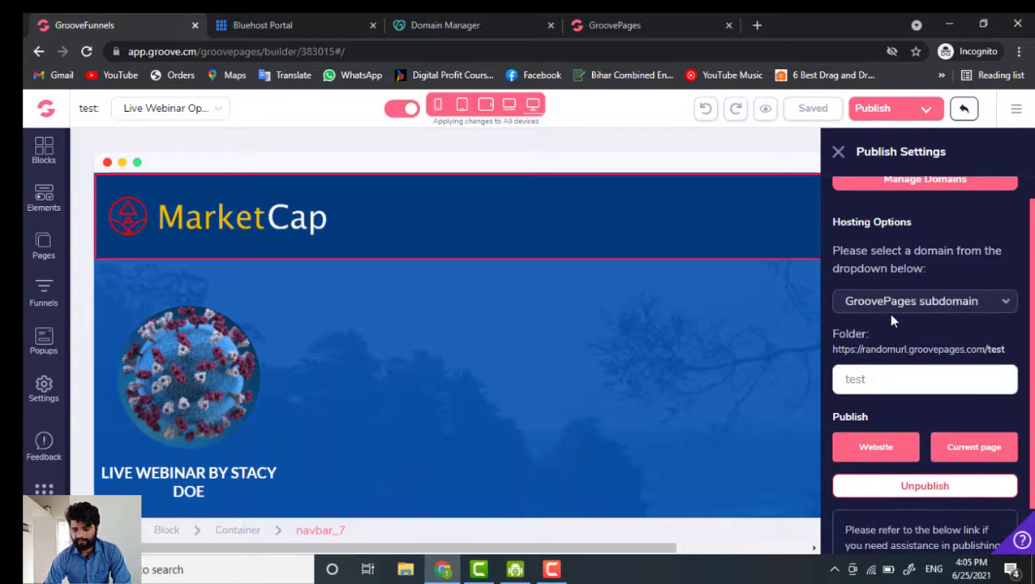
pyautogui.scroll(1, 884, 329)
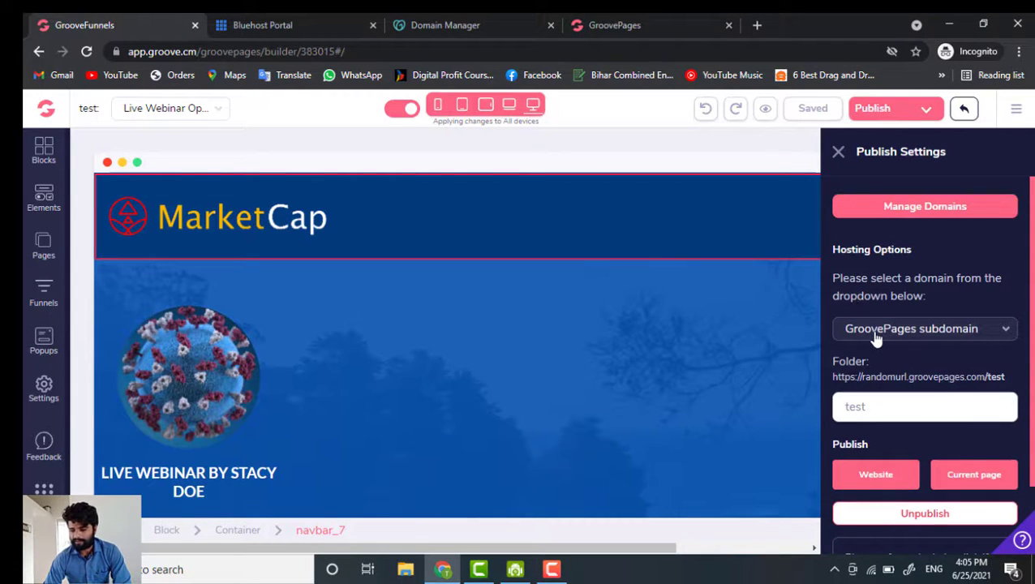
pyautogui.click(876, 334)
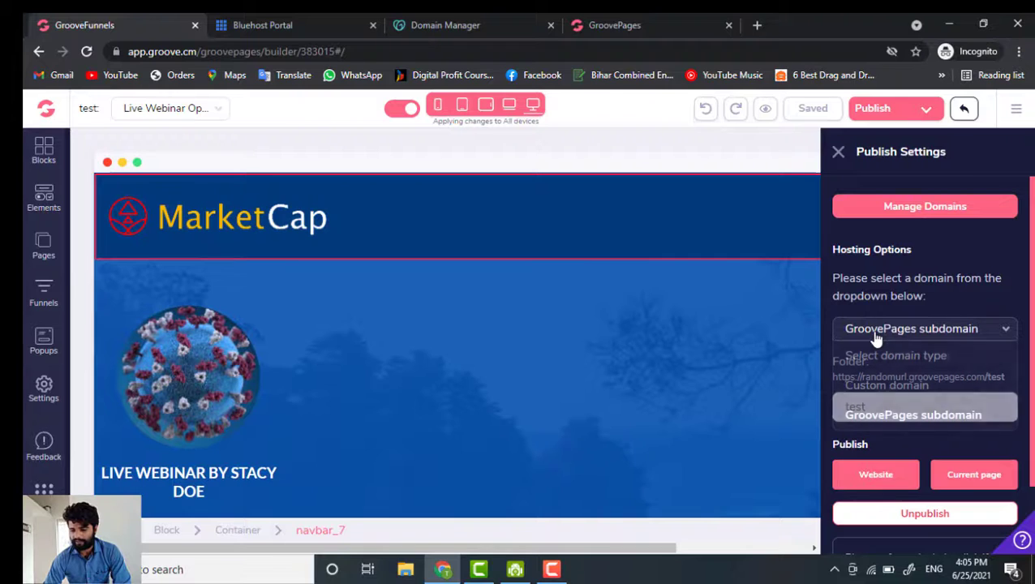
pyautogui.click(882, 386)
pyautogui.click(889, 385)
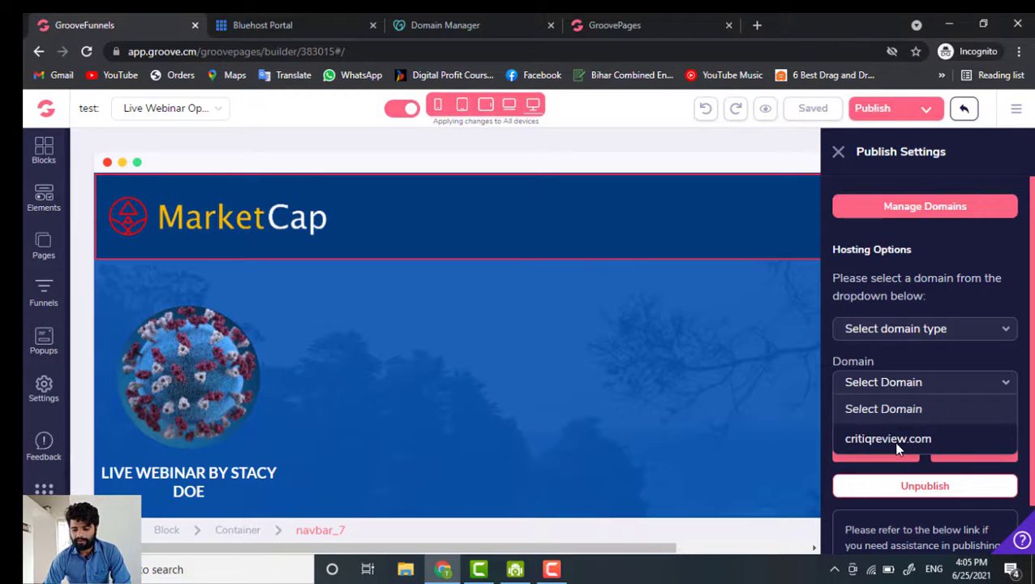
pyautogui.click(697, 347)
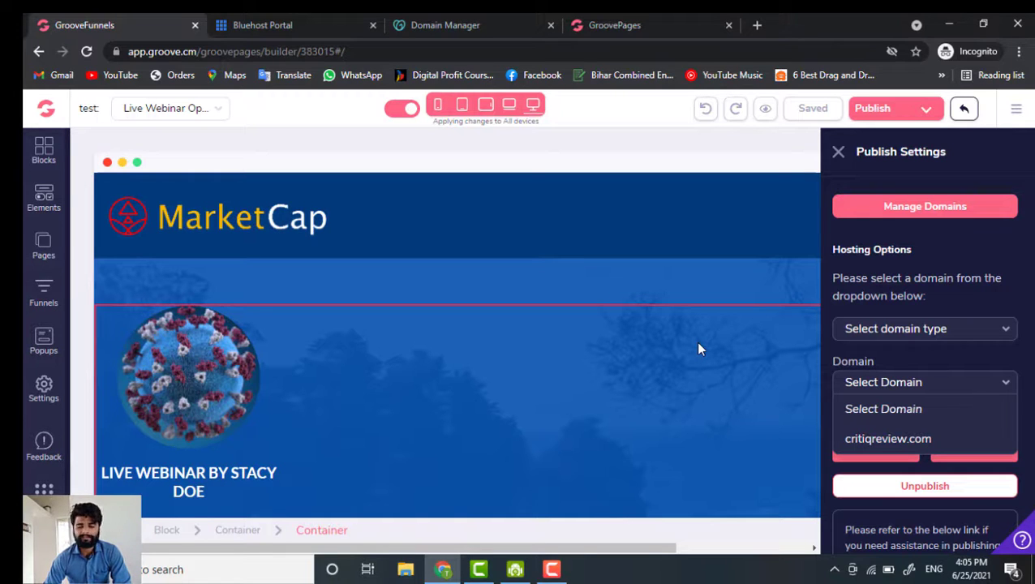
pyautogui.click(851, 441)
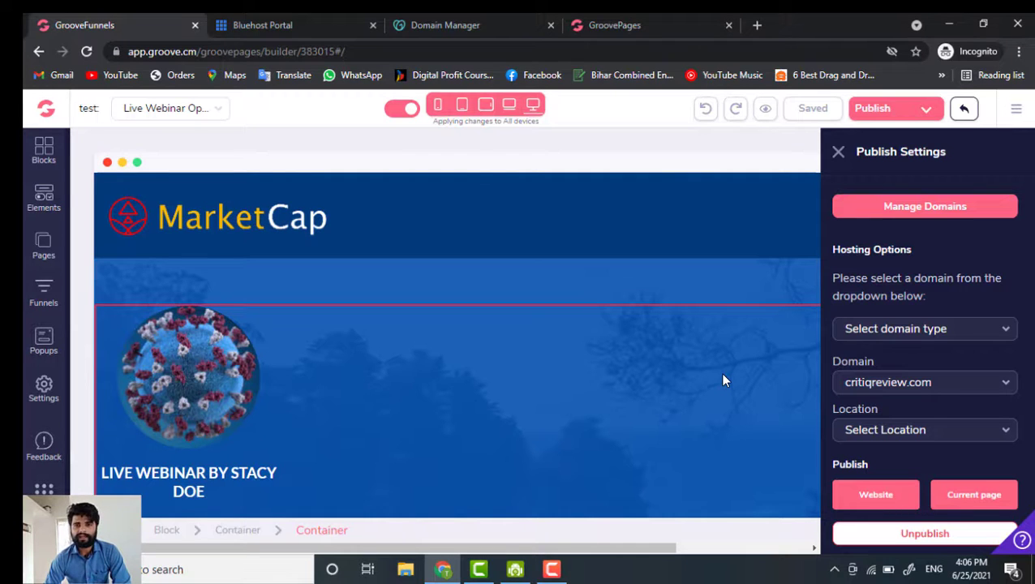
# - Set the publish location to Subdomain, open the form for adding a new subdomain, and close it without adding one
pyautogui.scroll(-1, 722, 377)
pyautogui.click(916, 433)
pyautogui.scroll(-1, 906, 442)
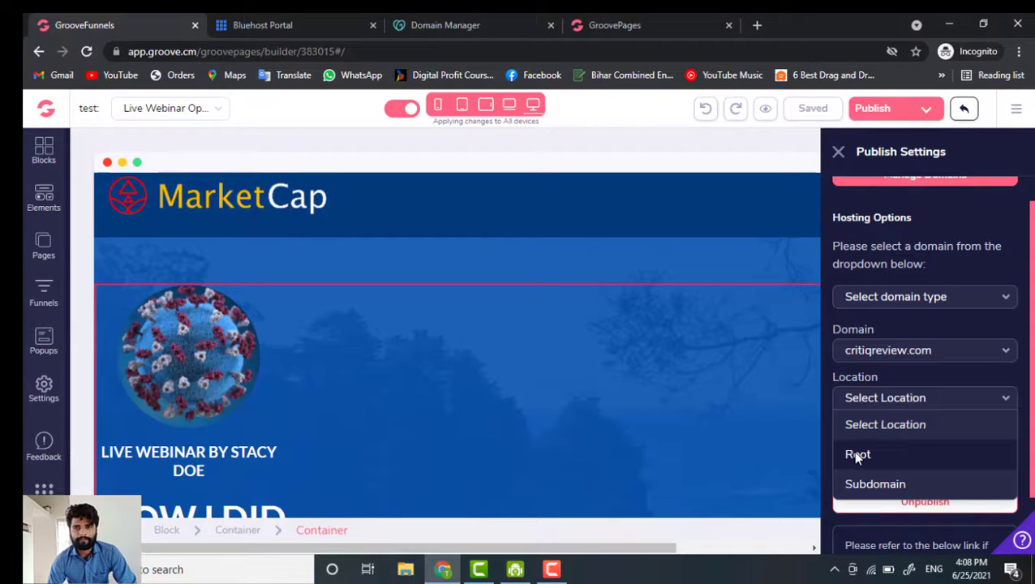
pyautogui.click(886, 483)
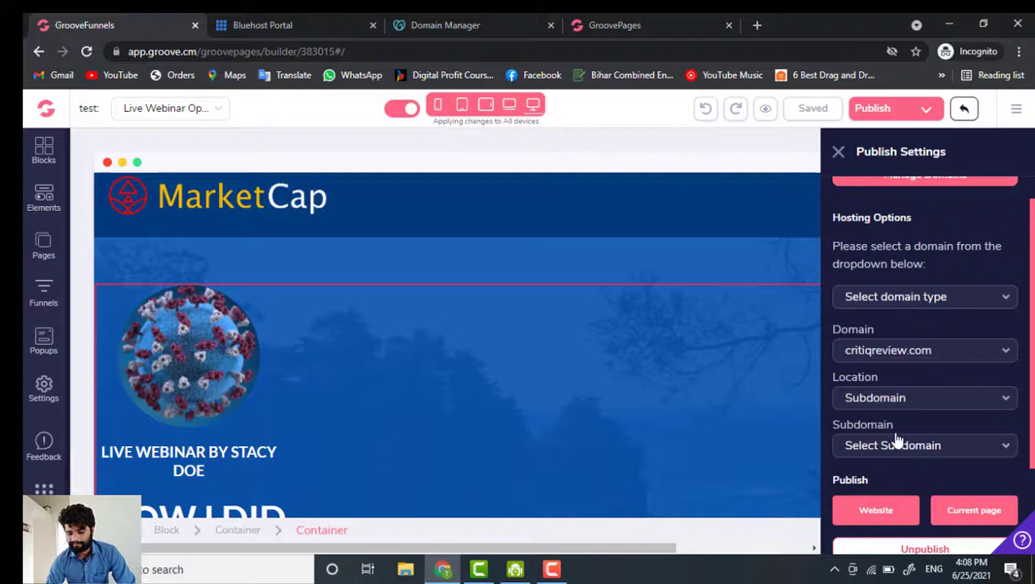
pyautogui.scroll(-2, 894, 439)
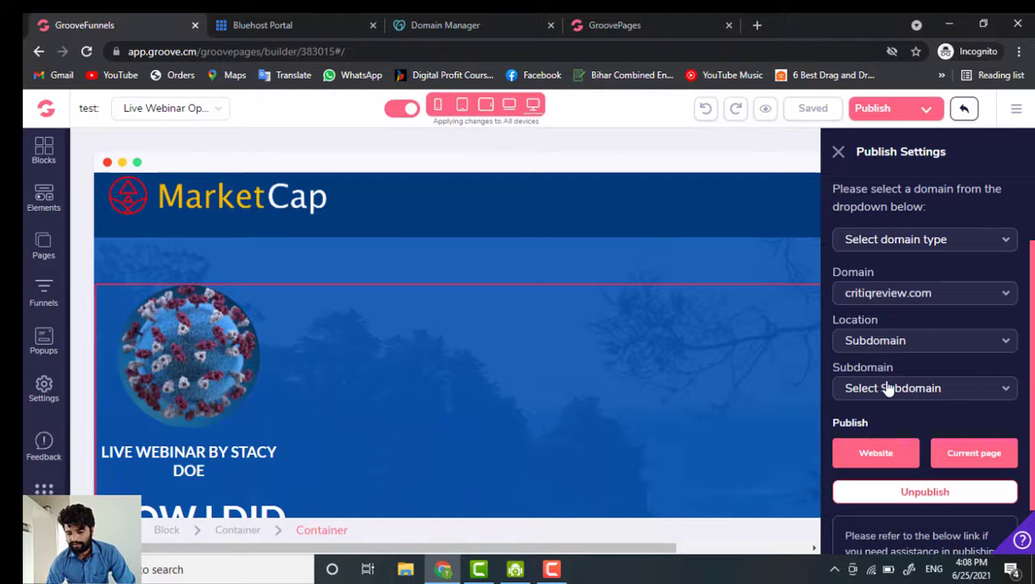
pyautogui.click(889, 389)
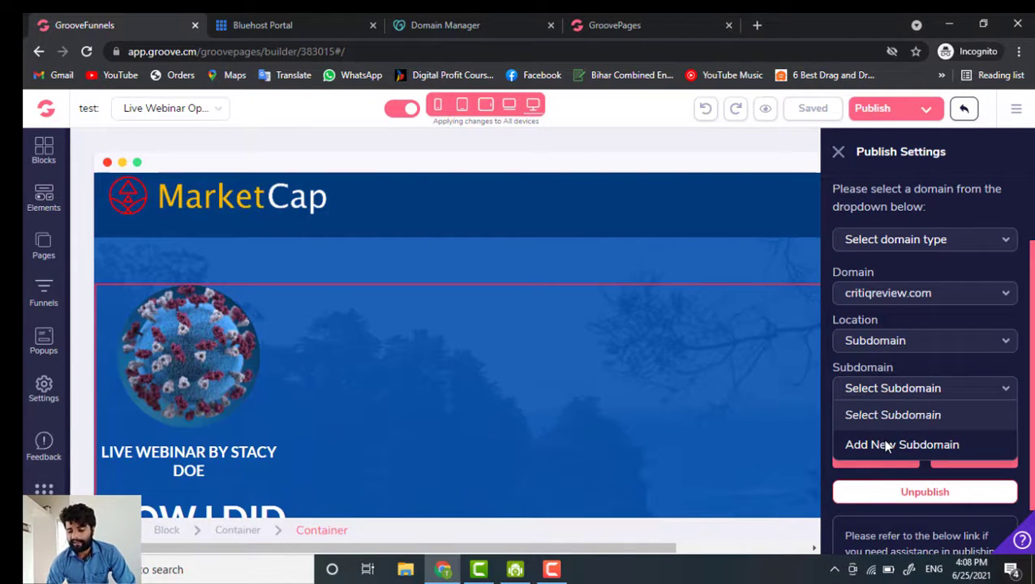
pyautogui.click(860, 445)
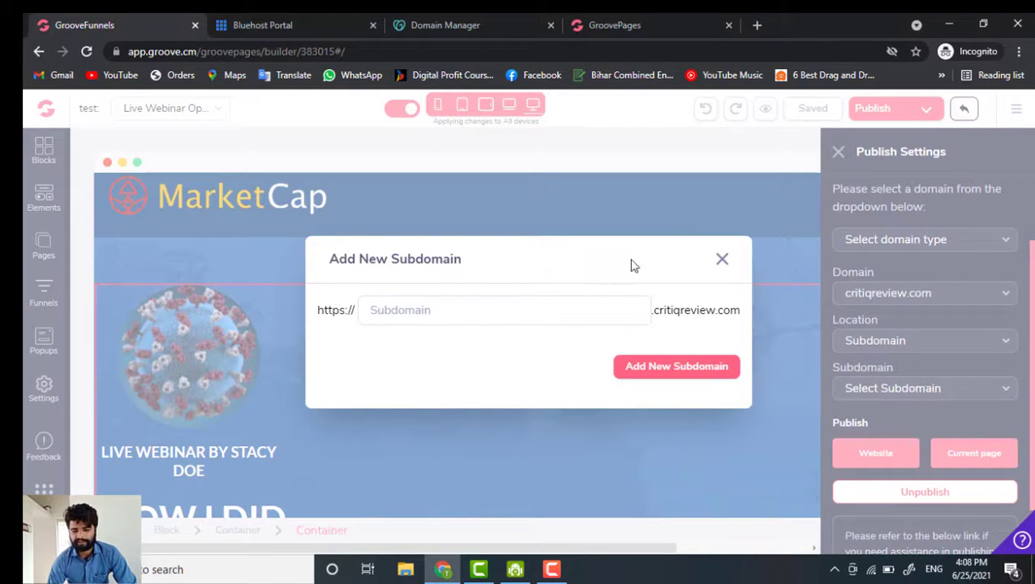
pyautogui.click(721, 261)
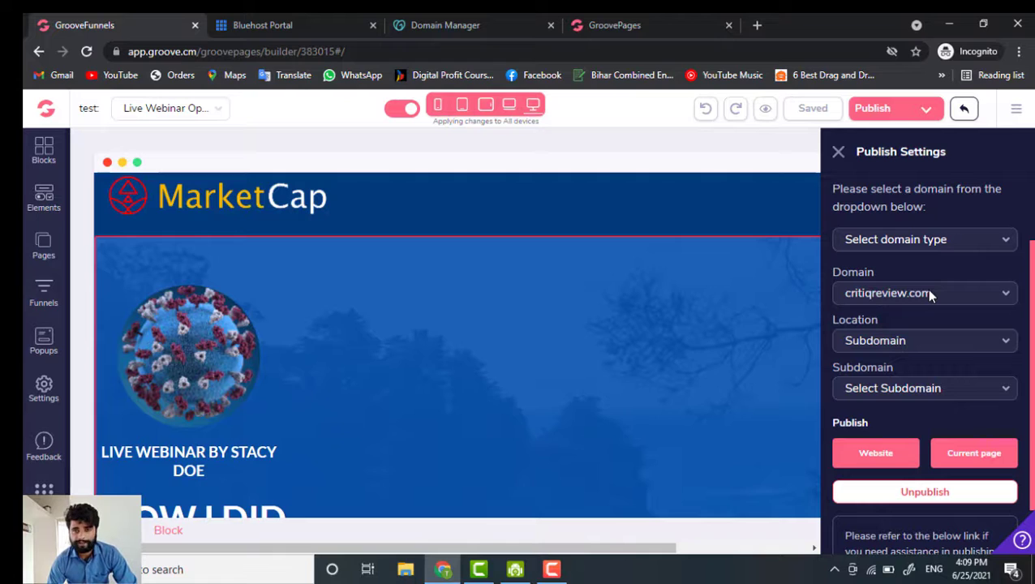
# - Set the publish location to Root and publish the website to critiqreview.com
pyautogui.click(925, 349)
pyautogui.click(900, 396)
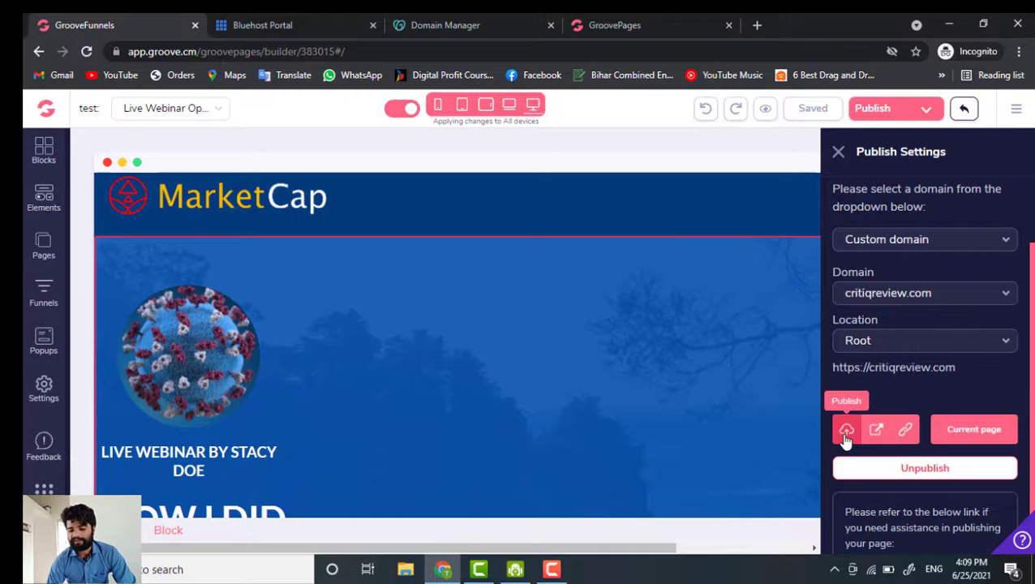
pyautogui.click(846, 436)
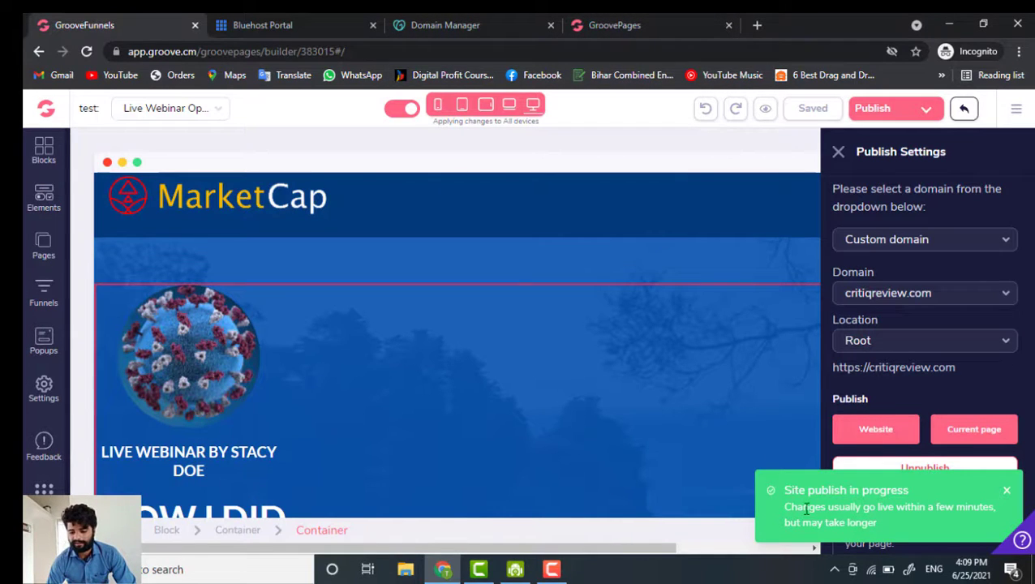
pyautogui.moveTo(785, 492); pyautogui.dragTo(877, 528)
# - Reload the open critiqreview.com site and look over the published page with its newsletter popup
pyautogui.click(615, 13)
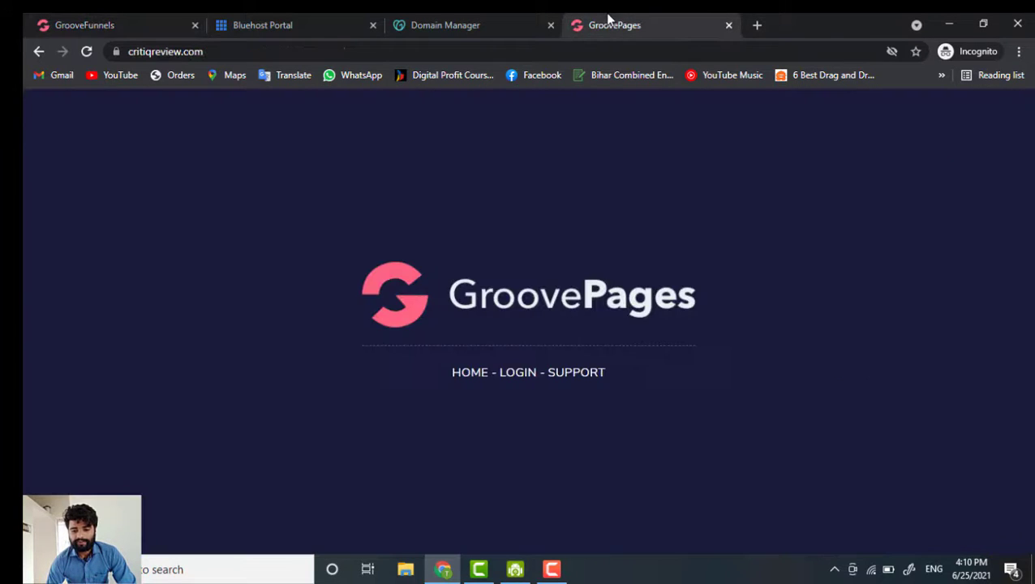
pyautogui.click(86, 54)
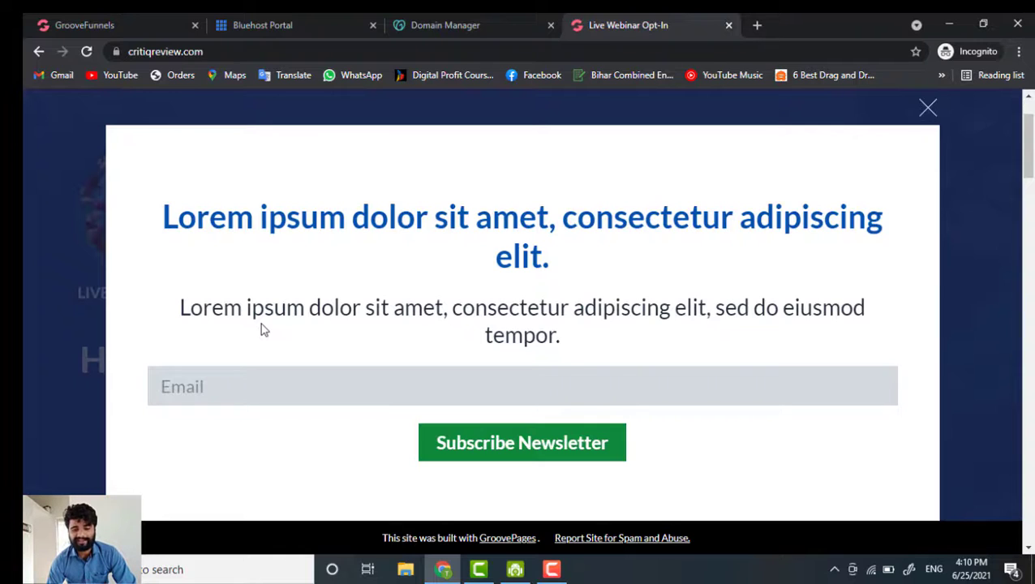
pyautogui.scroll(-1, 539, 383)
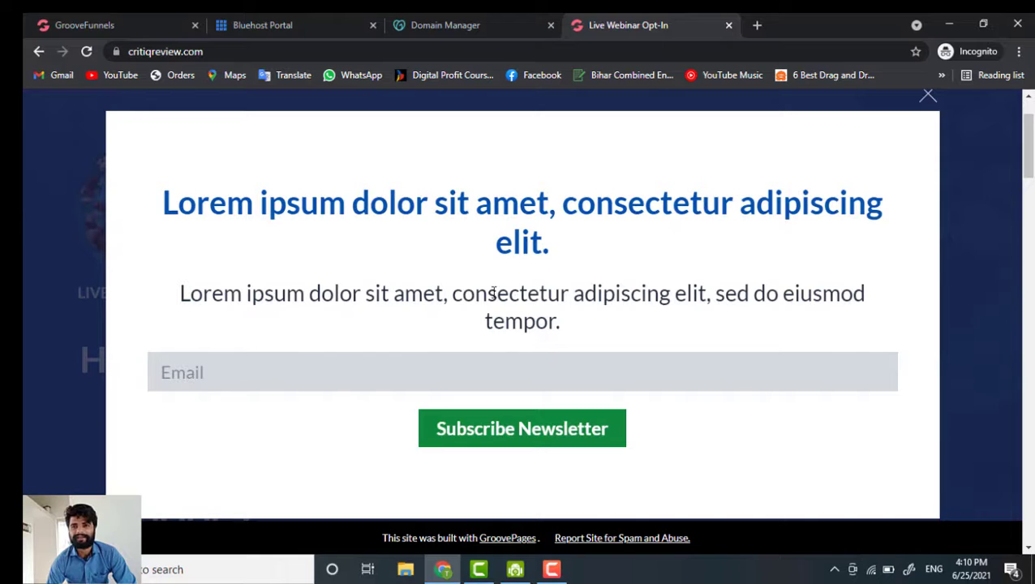
pyautogui.scroll(-1, 454, 355)
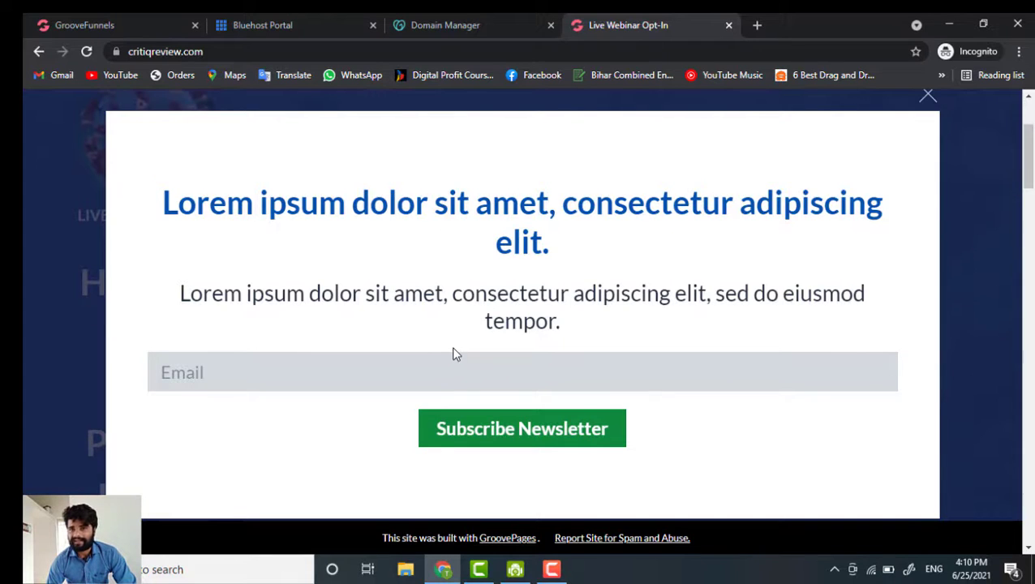
pyautogui.scroll(1, 439, 378)
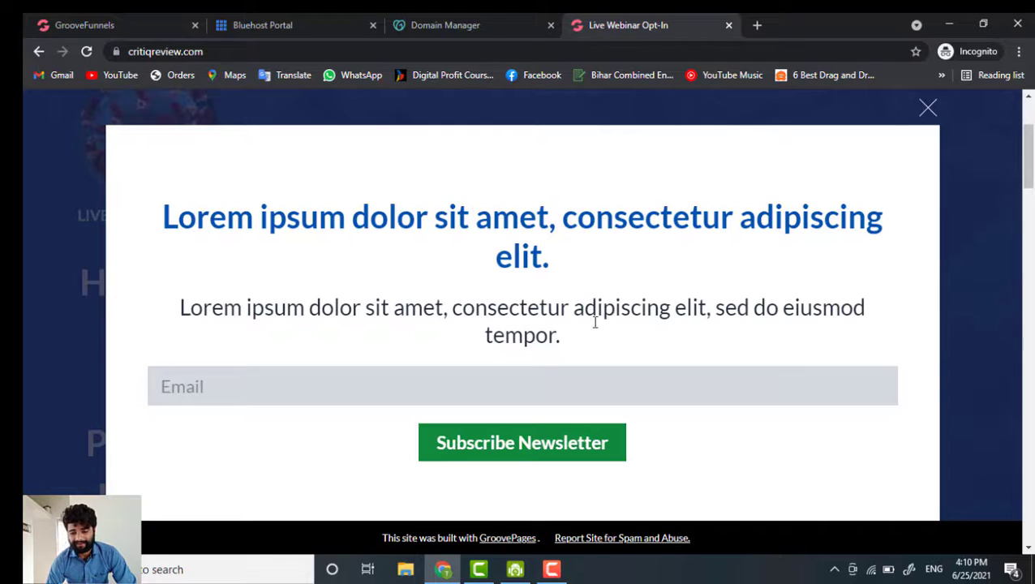
# - Inspect the email field of the newsletter popup on the live site and close the popup
pyautogui.click(478, 391)
pyautogui.click(477, 391)
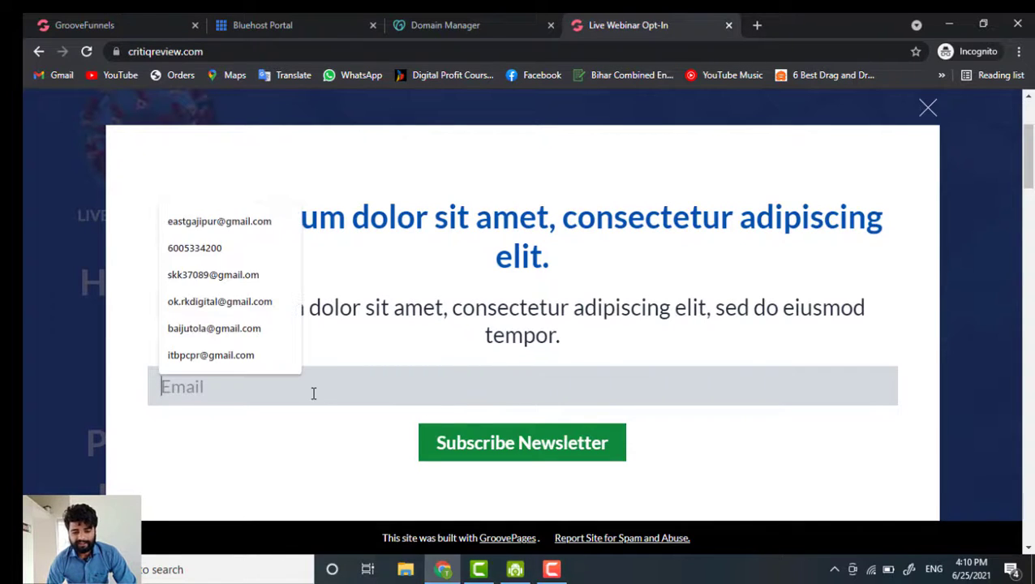
pyautogui.click(513, 372)
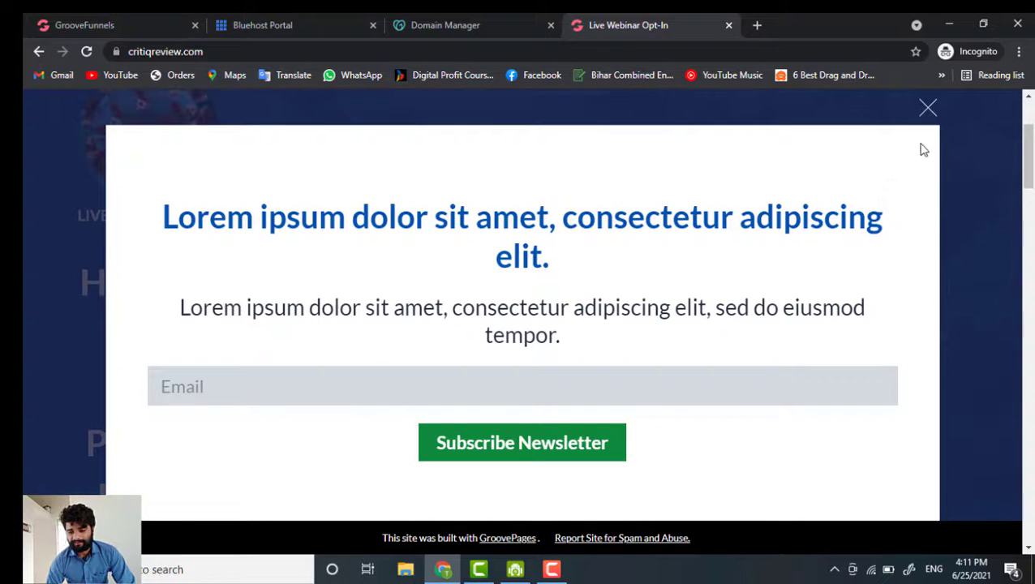
pyautogui.click(929, 118)
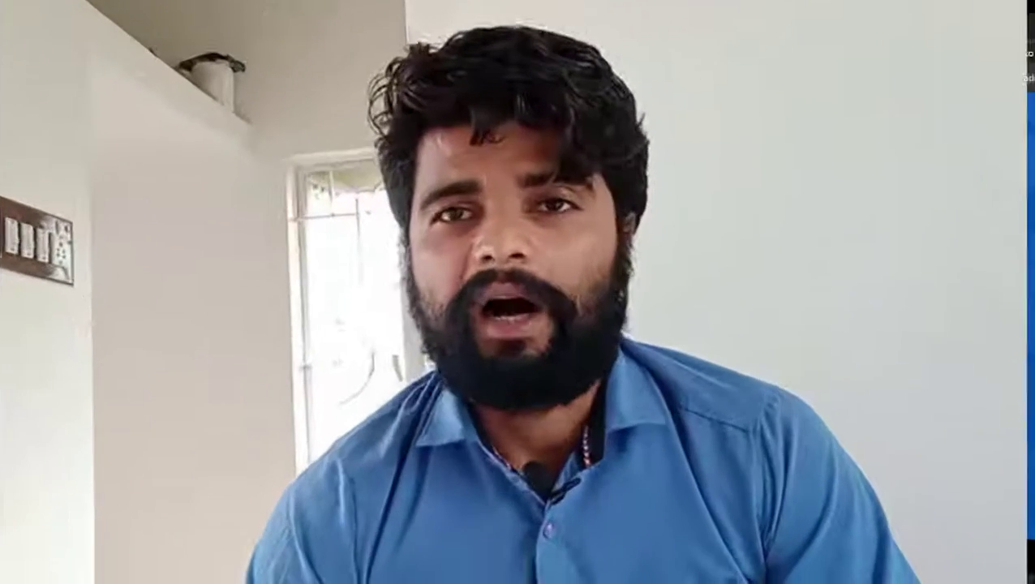